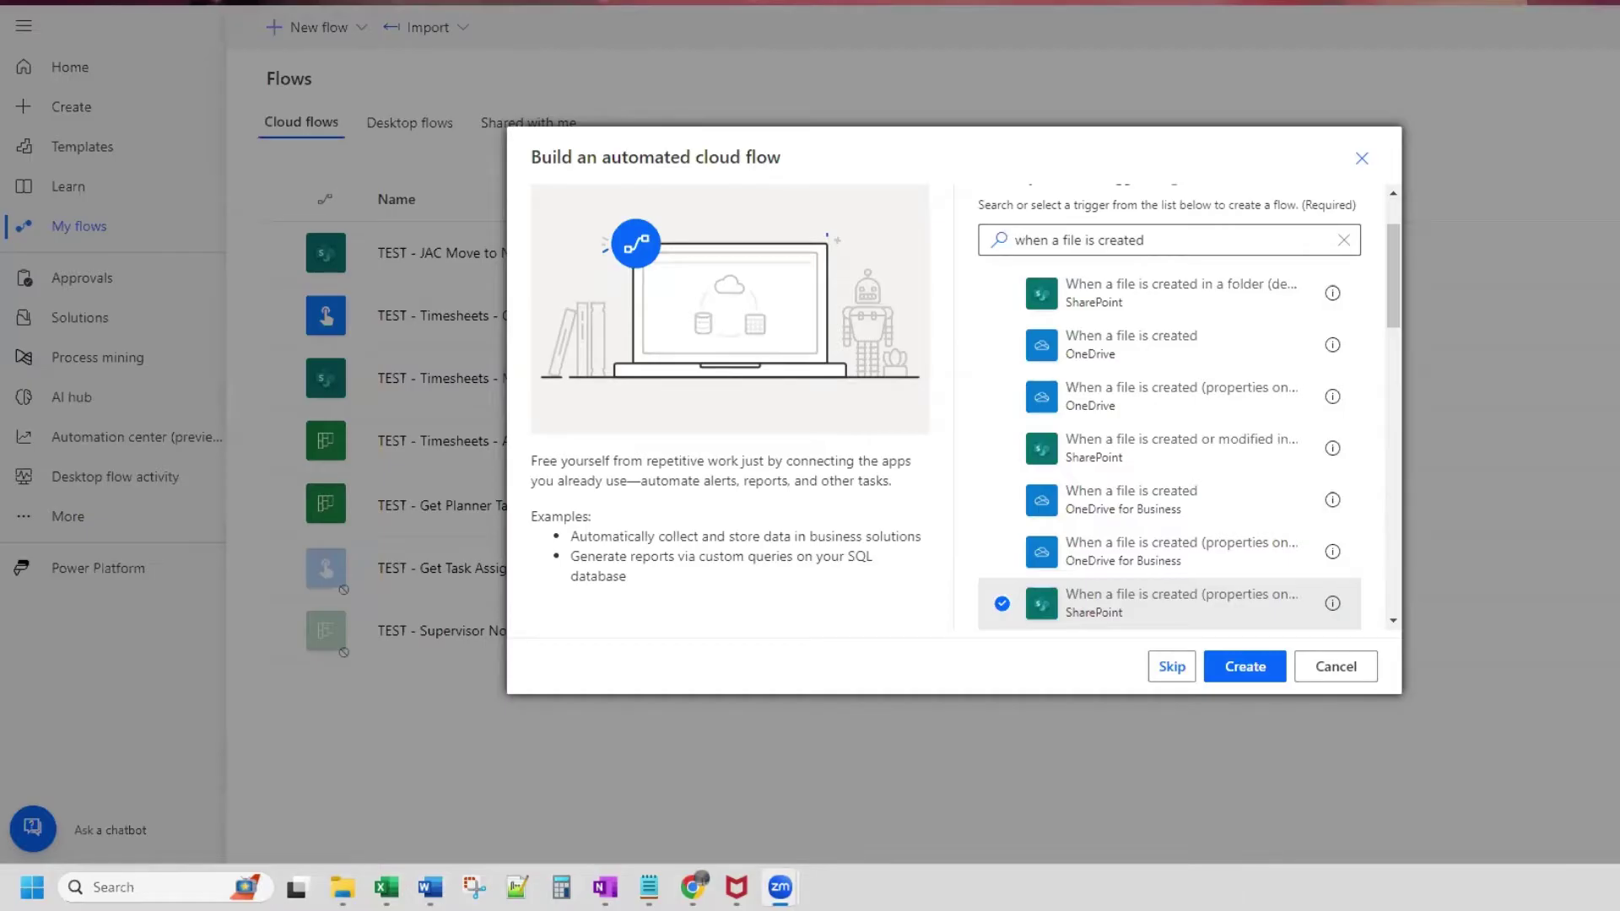
- Create the automated flow 'TEST - Move File to Folder - Create New' with SharePoint's 'When a file is created (properties only)' trigger
left_click(1117, 240)
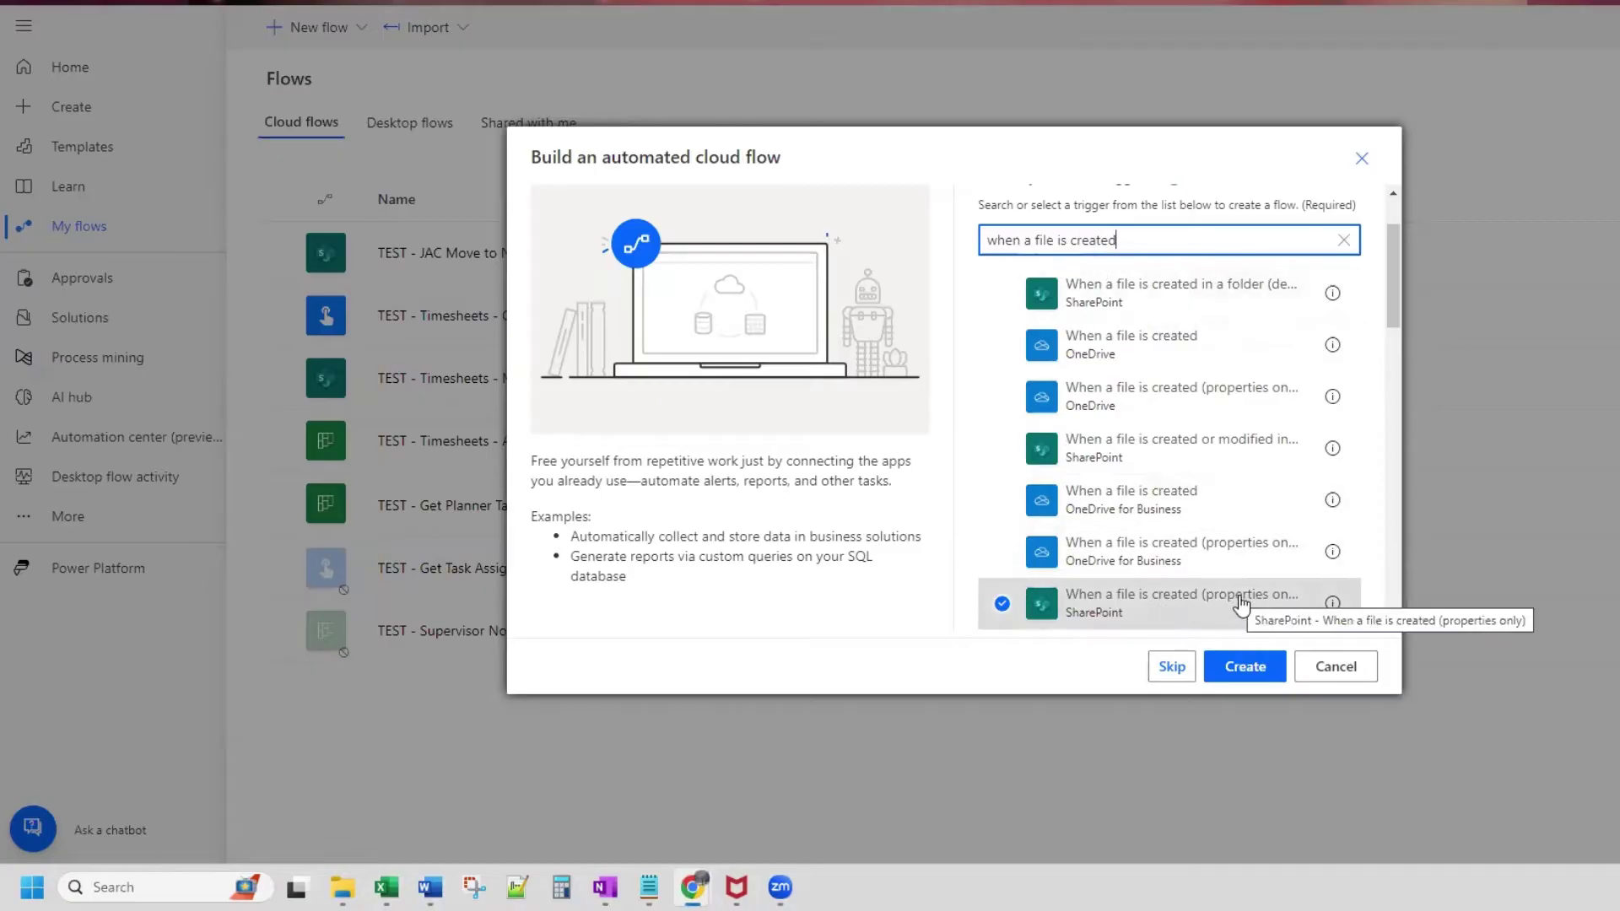
left_click(1252, 680)
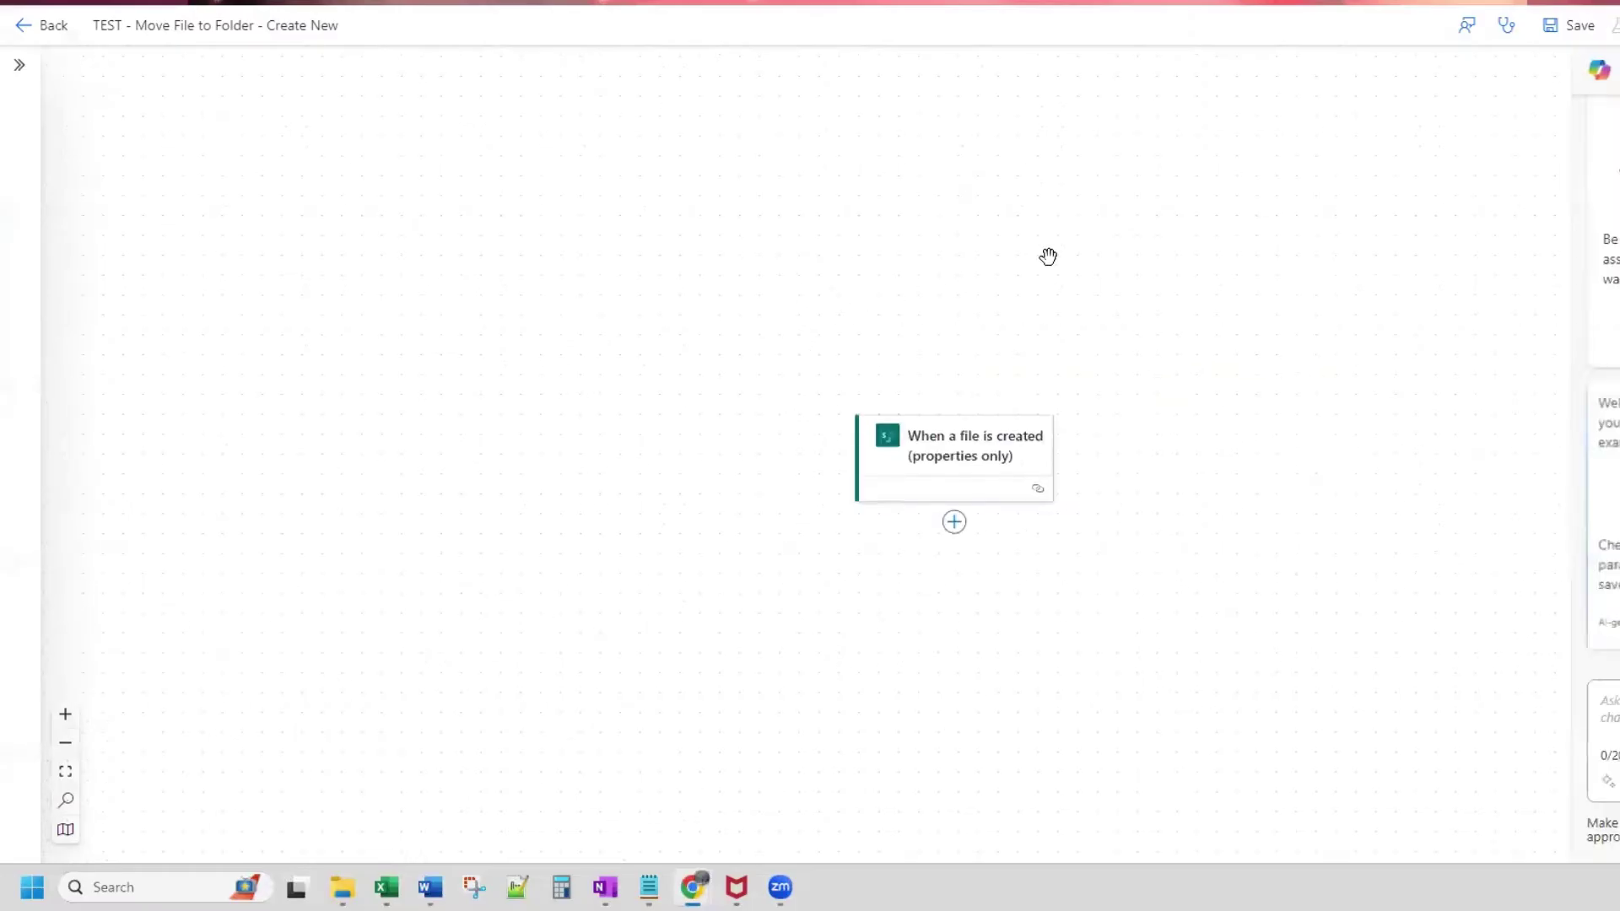
- Point the trigger at the PA Testing site's Test Documents library, leaving the Folder parameter blank
left_click(957, 450)
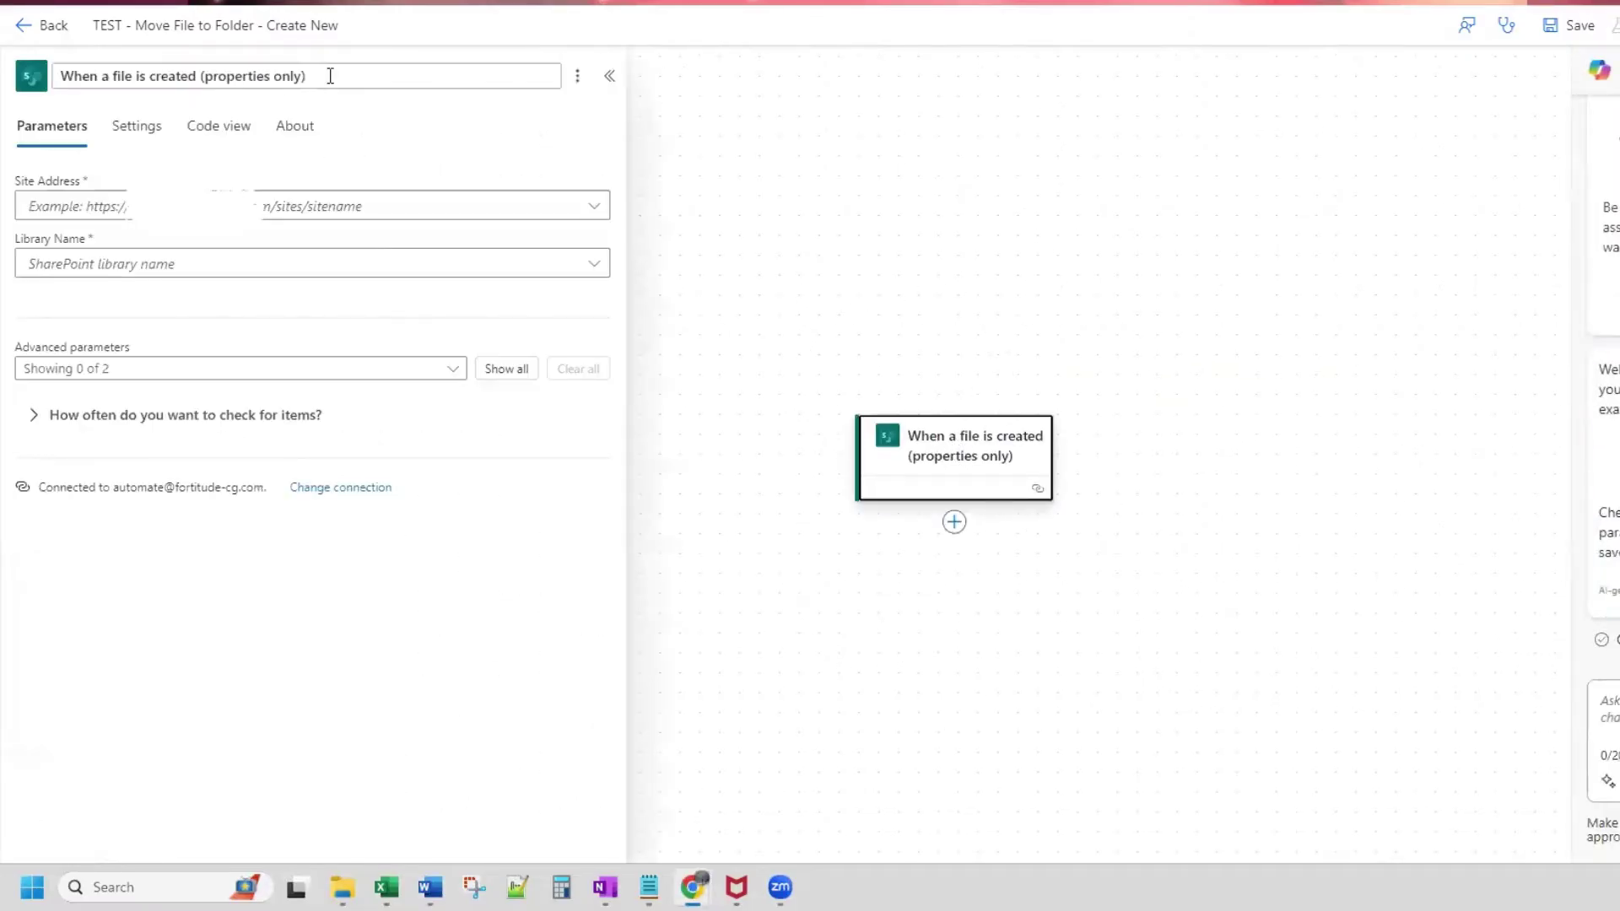
left_click(298, 217)
left_click(303, 258)
left_click(300, 267)
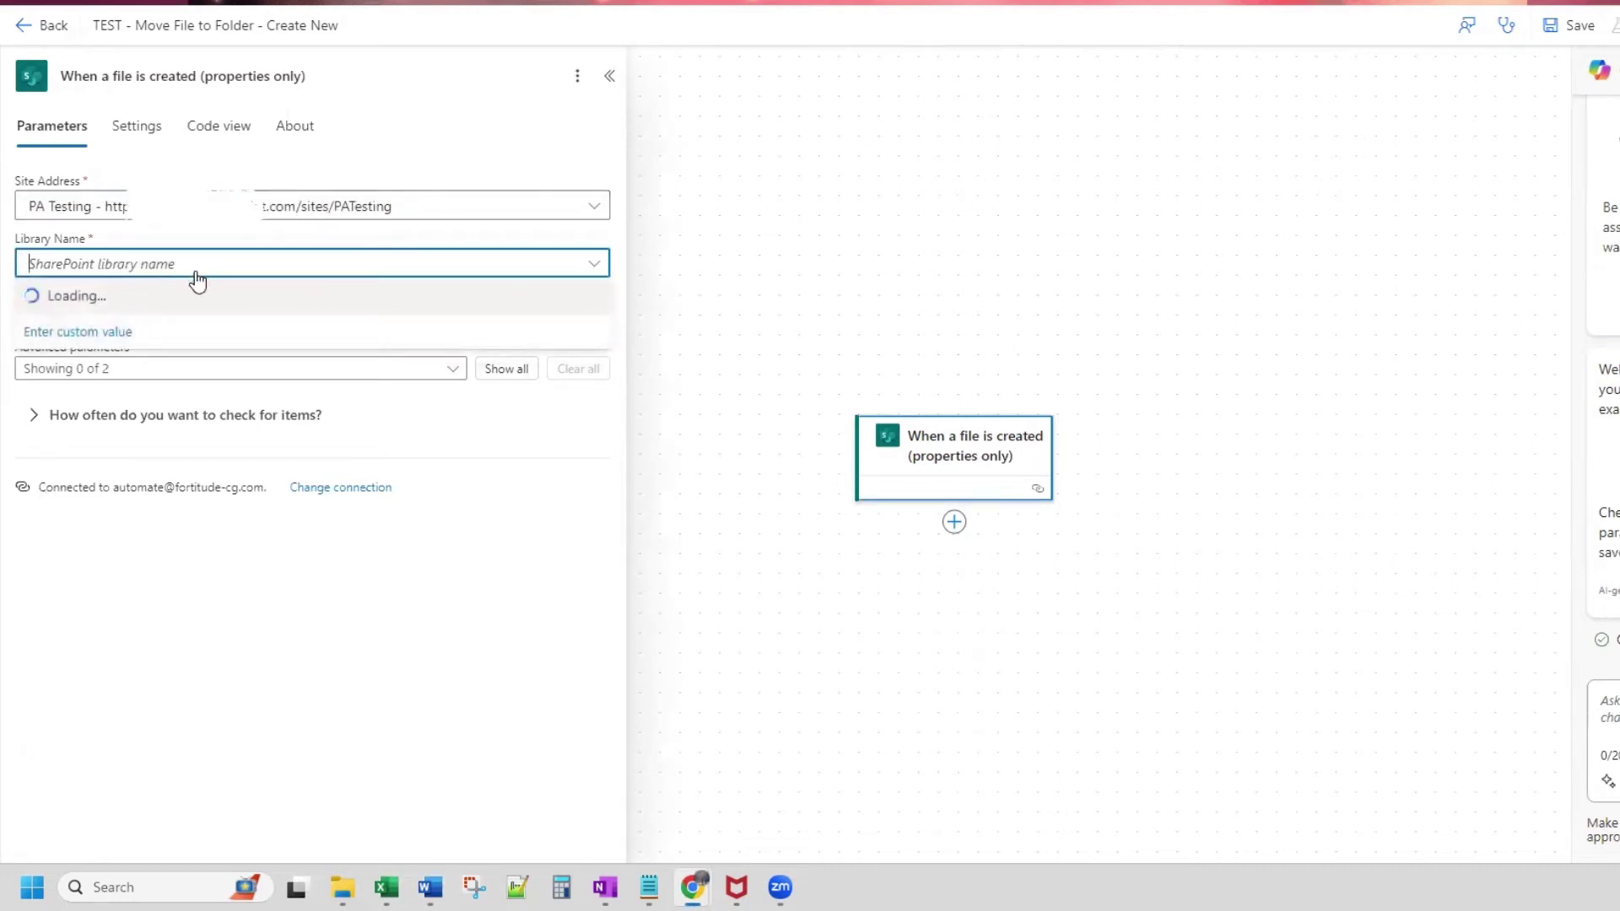
left_click(90, 335)
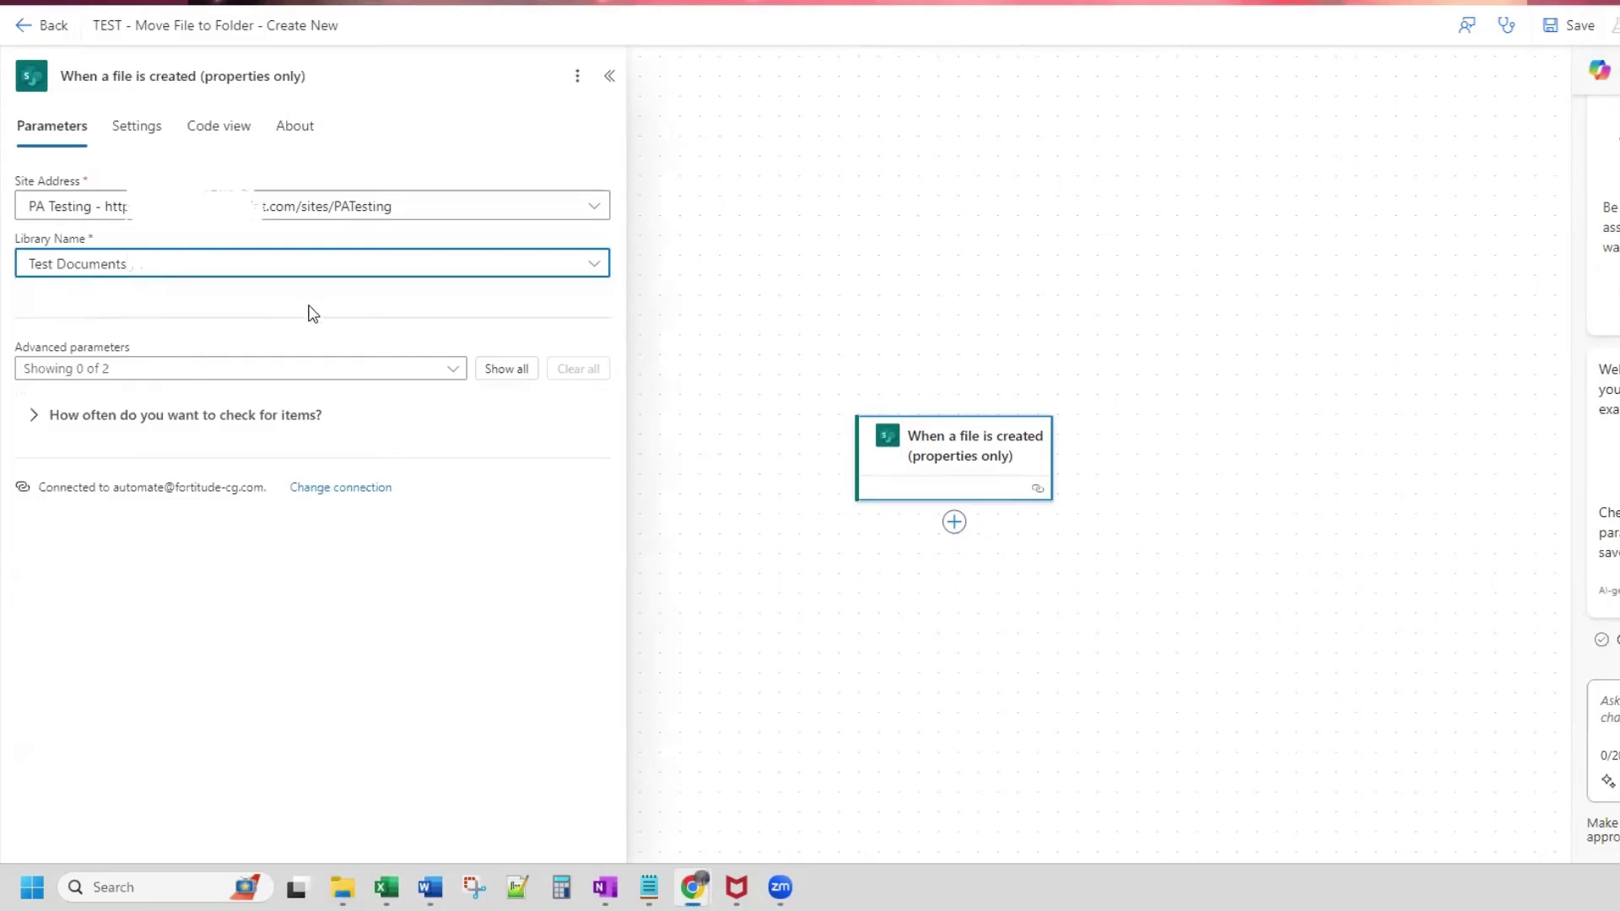
left_click(533, 370)
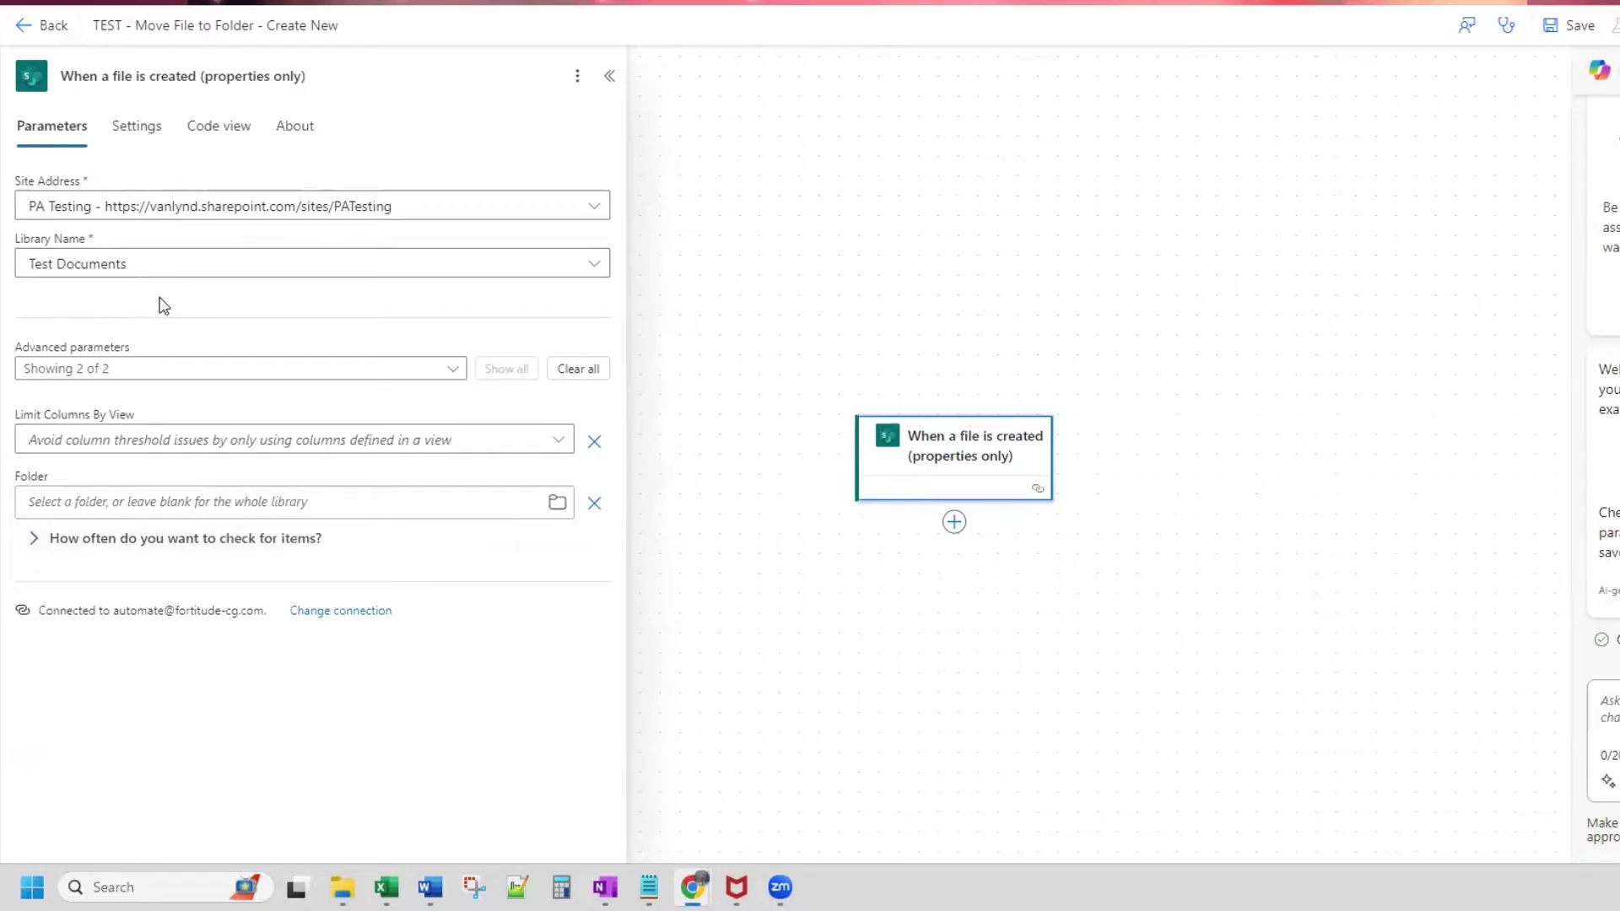
left_click(205, 505)
type("/")
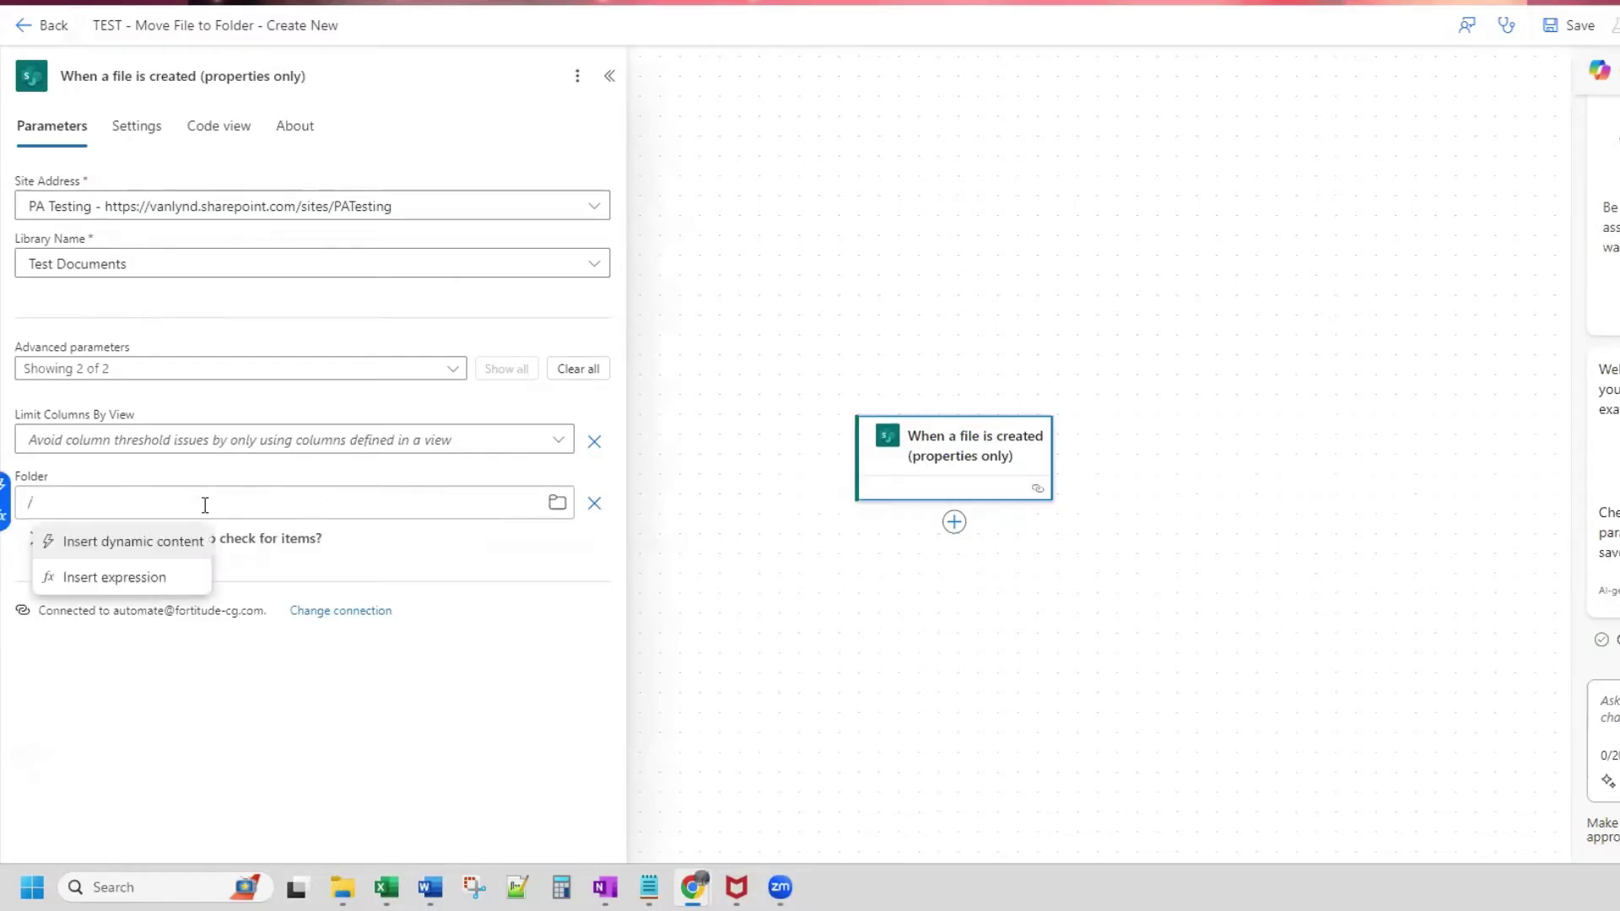
key("BackSpace")
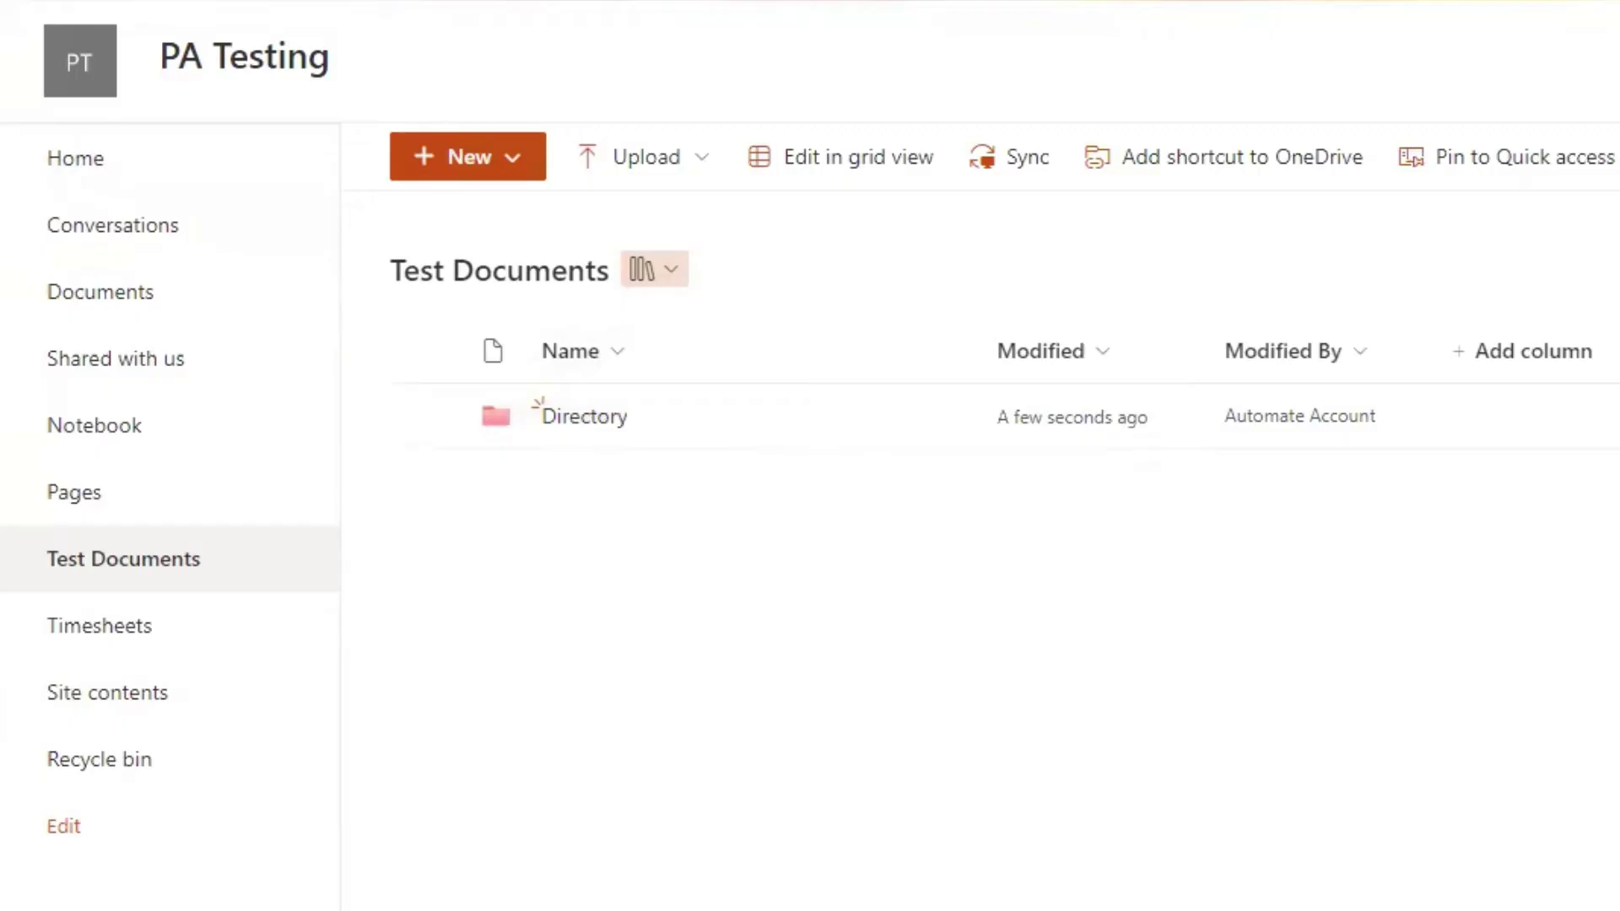
- In Notepad, highlight the date, month and year parts of New_File_09_12_2024_, then minimize it
key("alt+Tab")
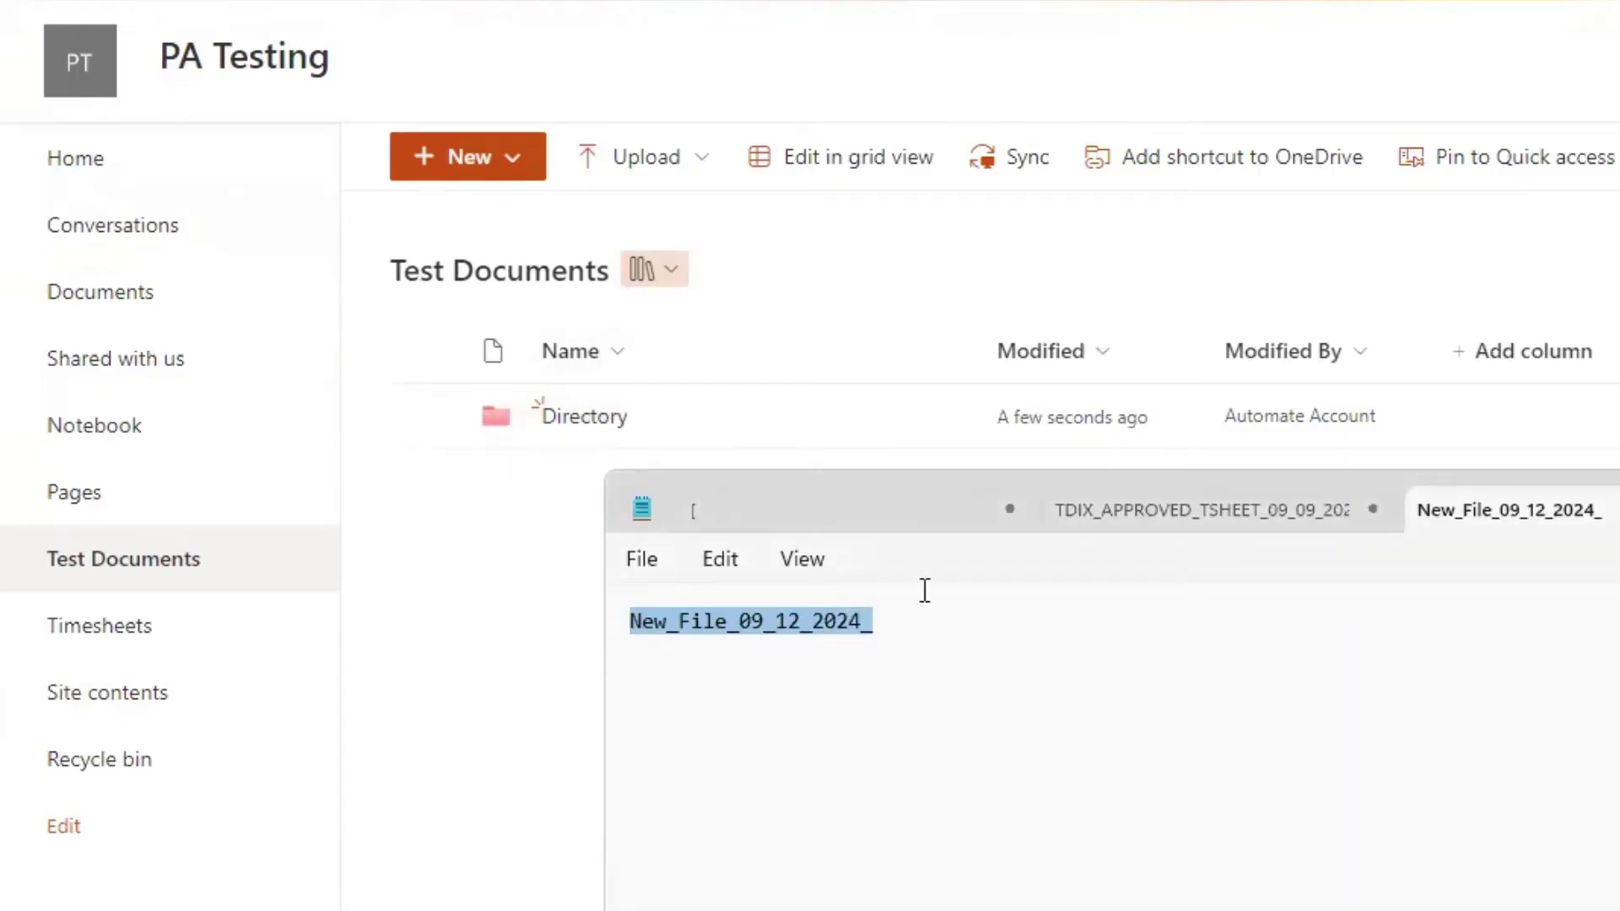
left_click(897, 623)
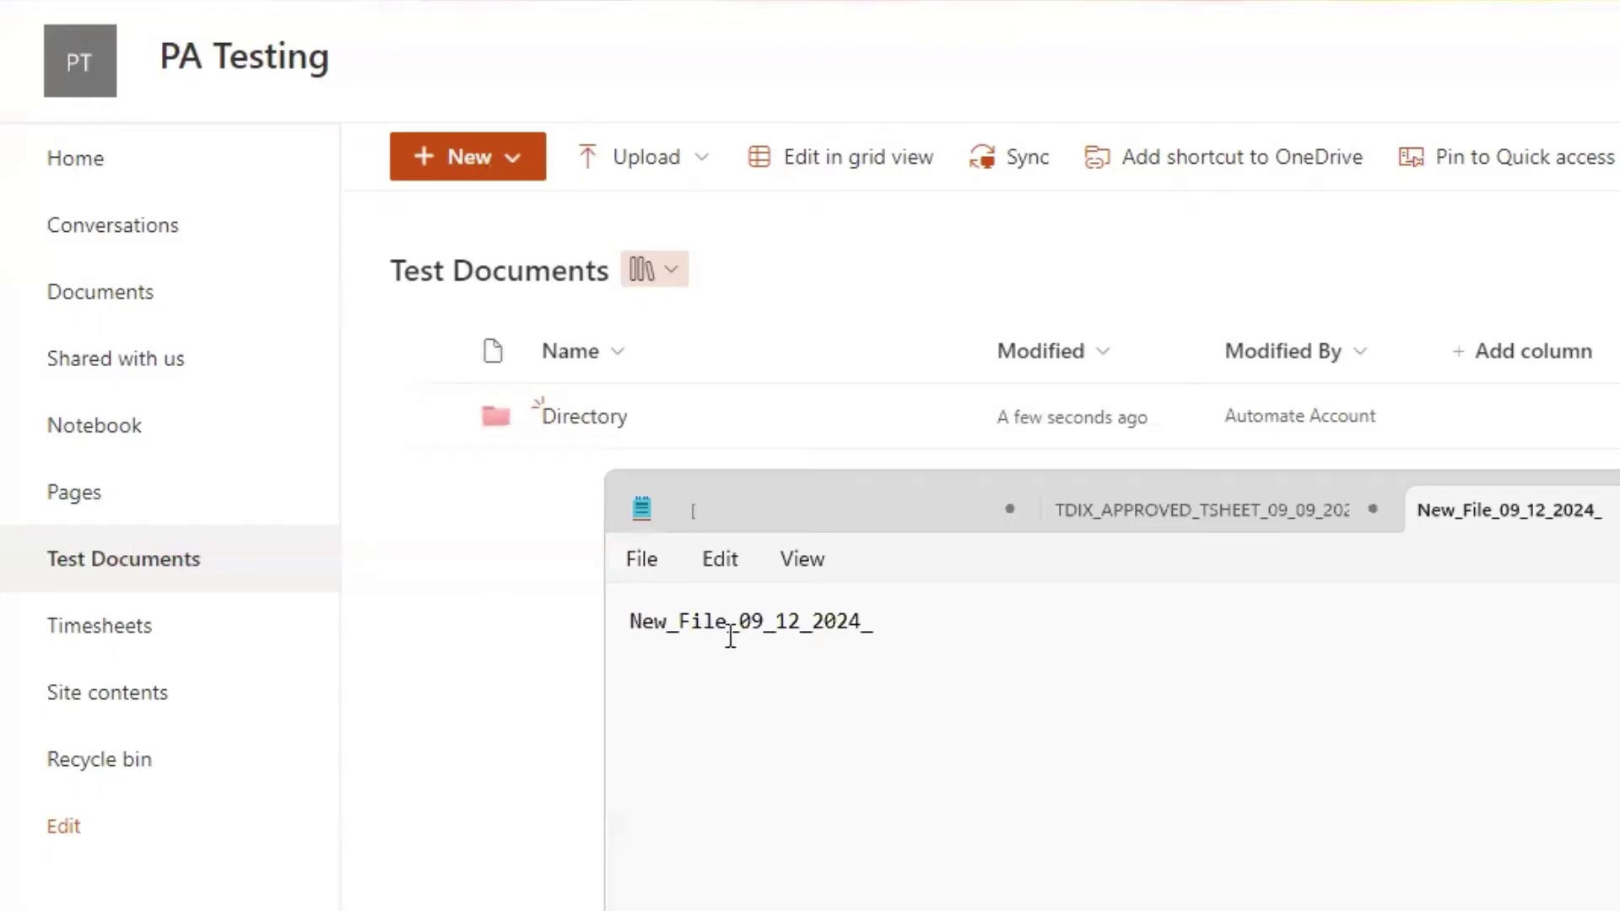
left_click_drag(741, 624, 875, 644)
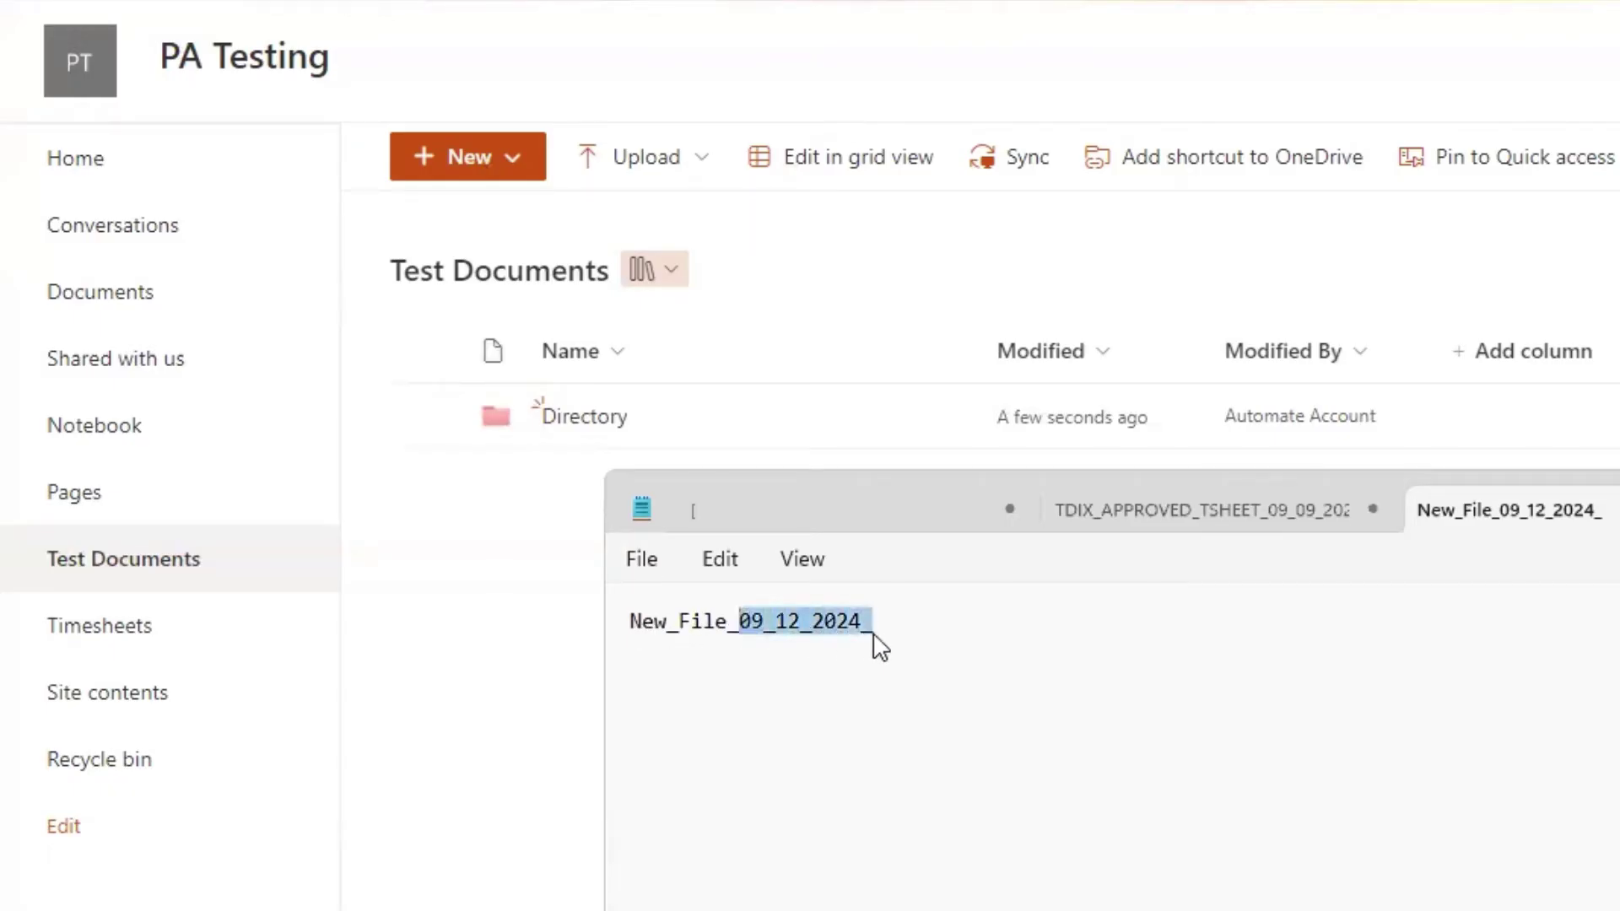
left_click(764, 626)
left_click_drag(743, 621, 861, 640)
left_click(925, 626)
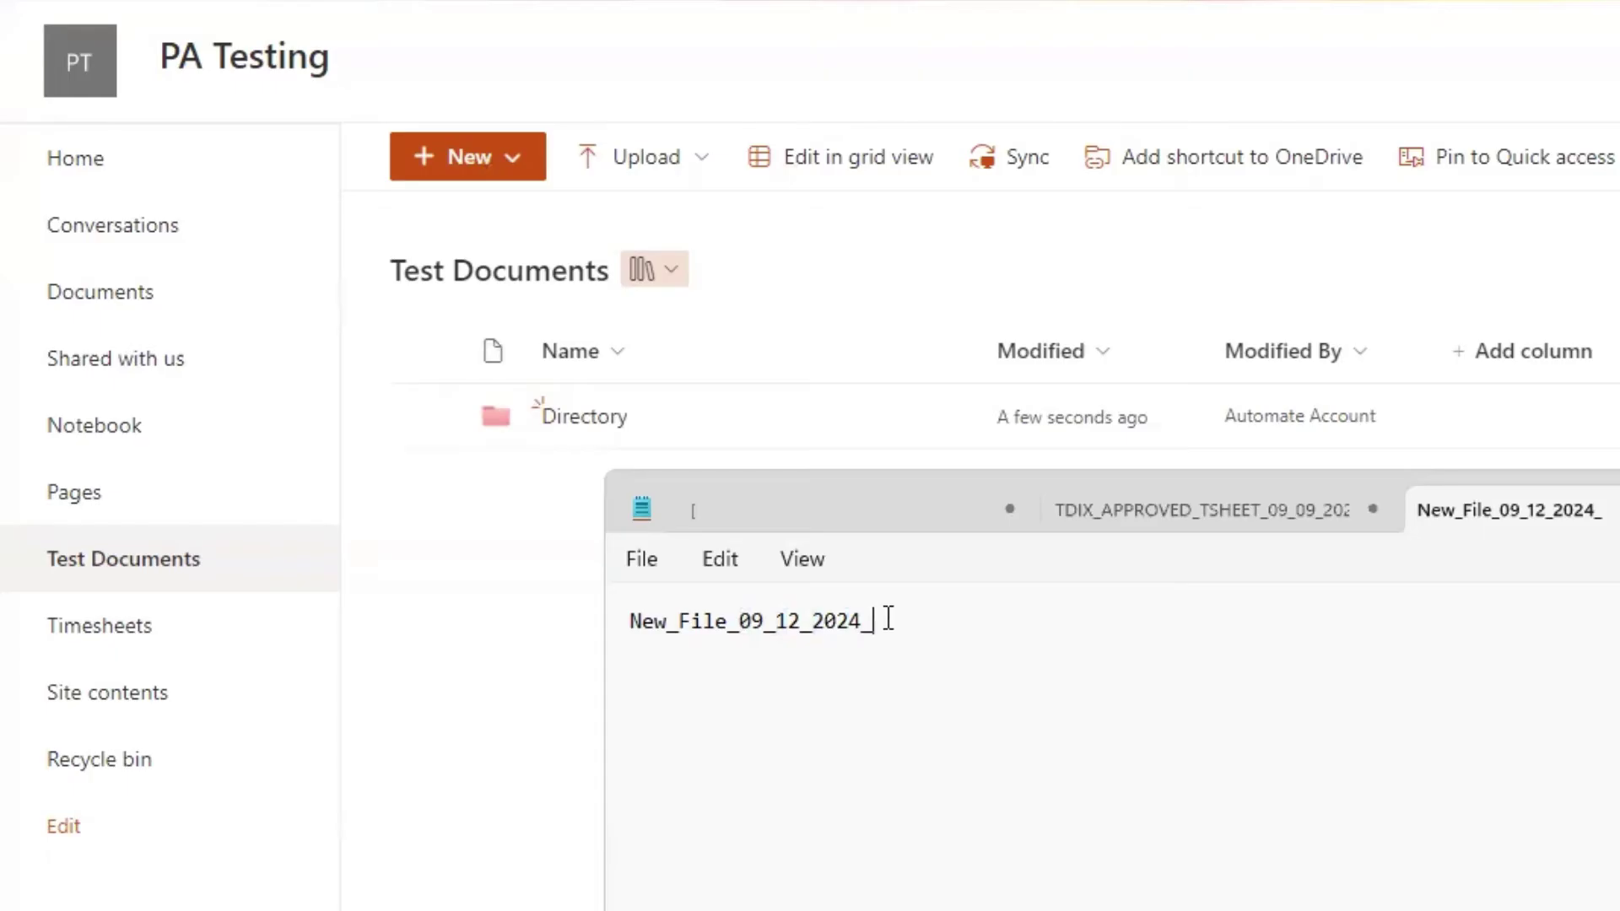
left_click_drag(888, 620, 639, 629)
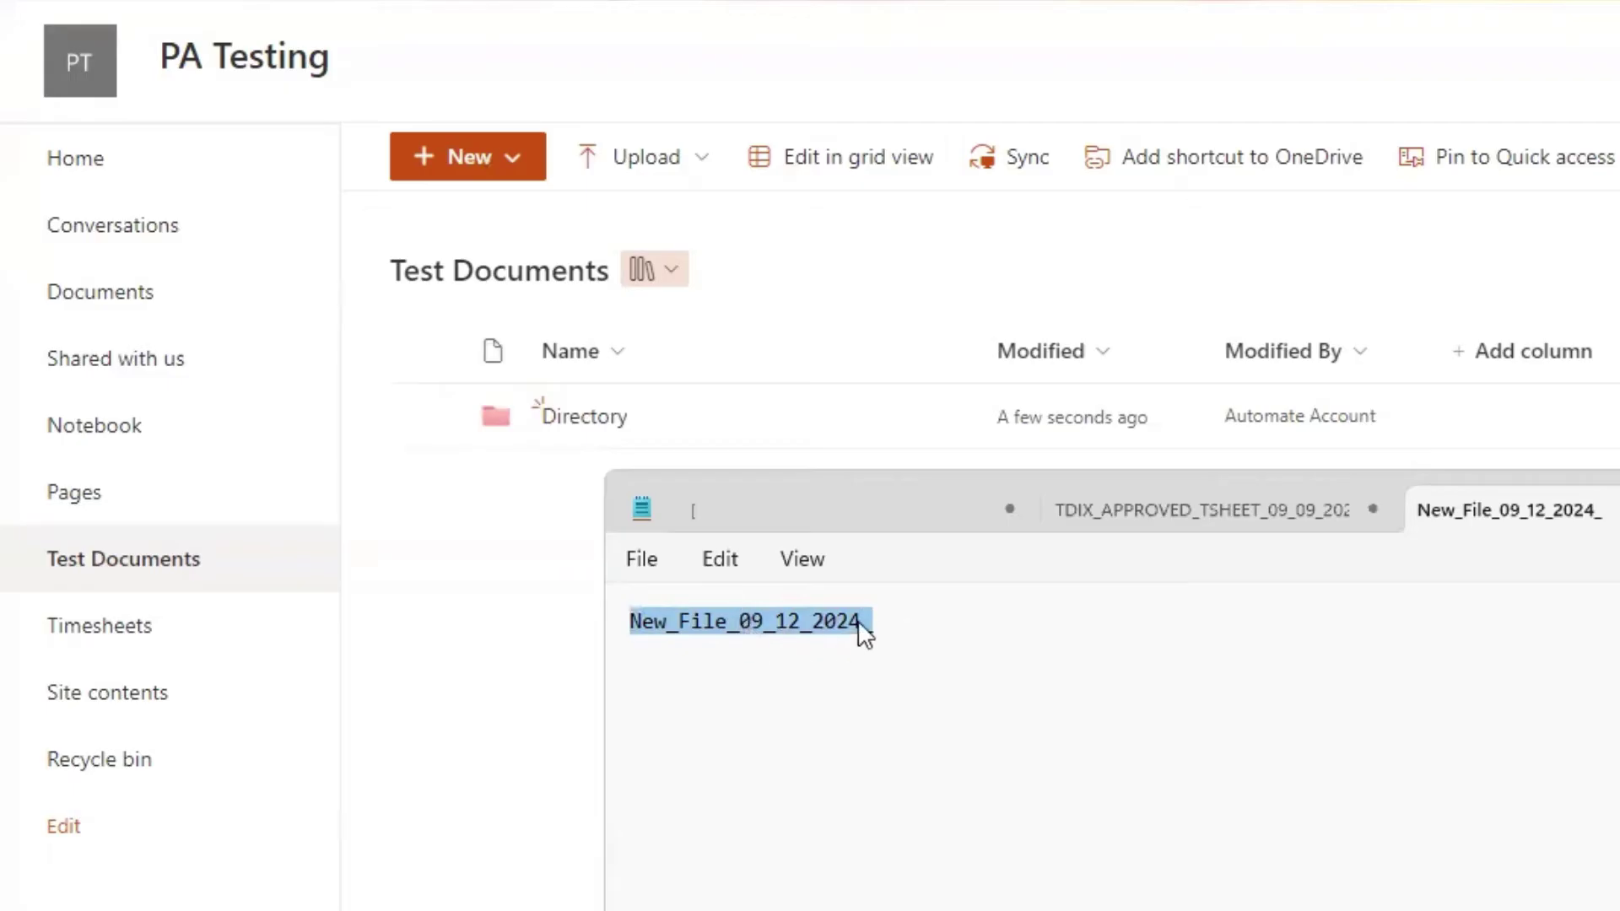
left_click(910, 639)
left_click_drag(875, 621, 600, 621)
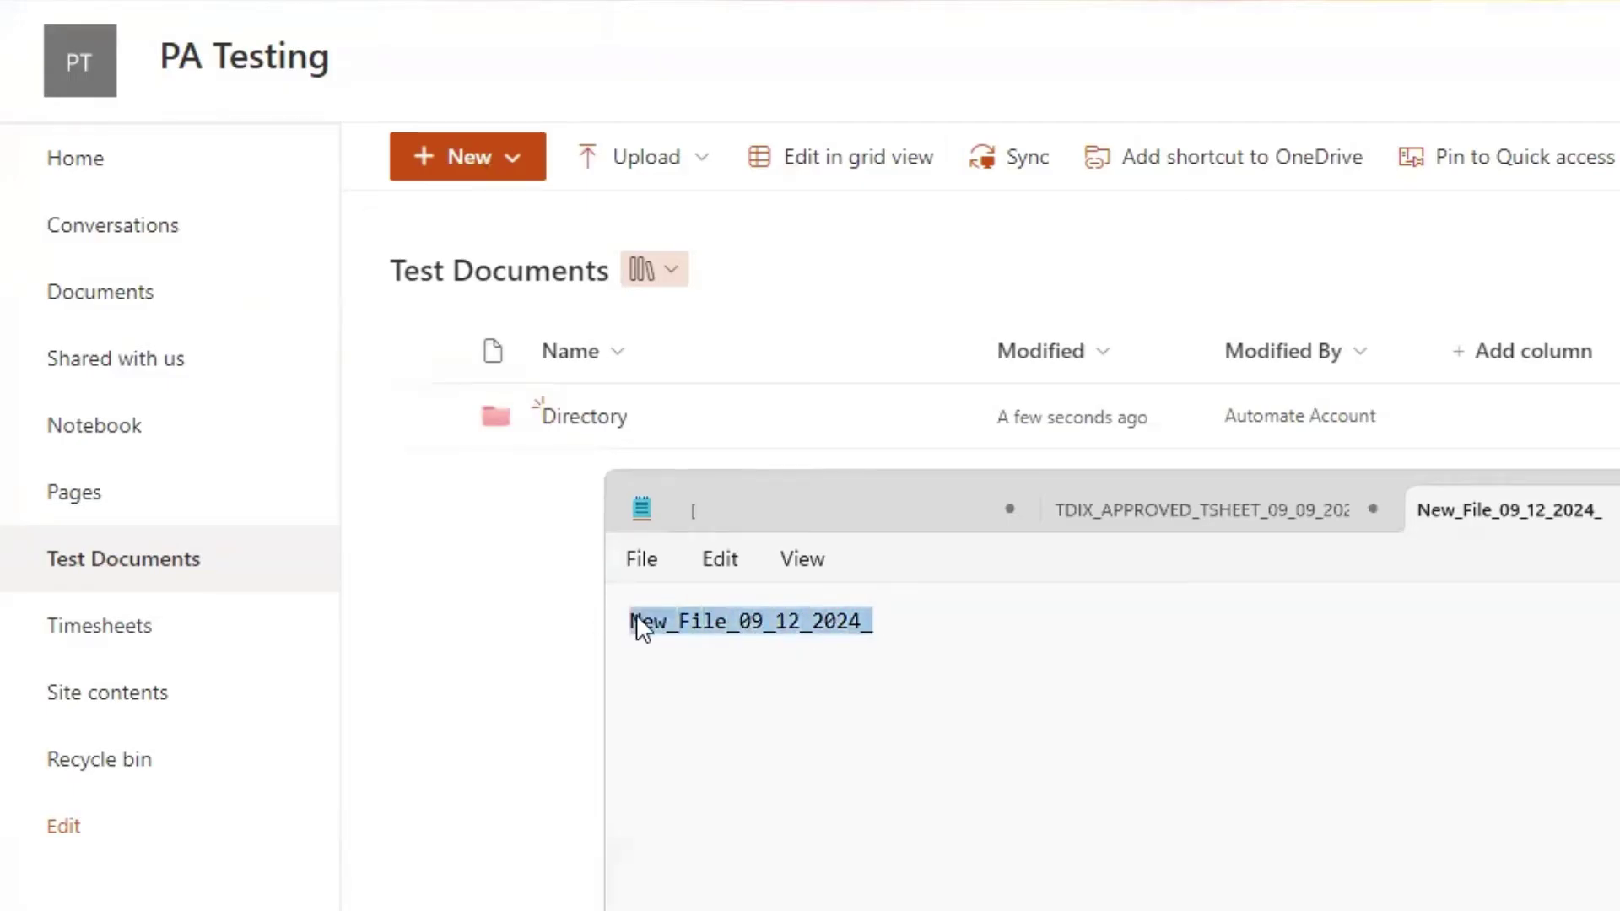
left_click(560, 549)
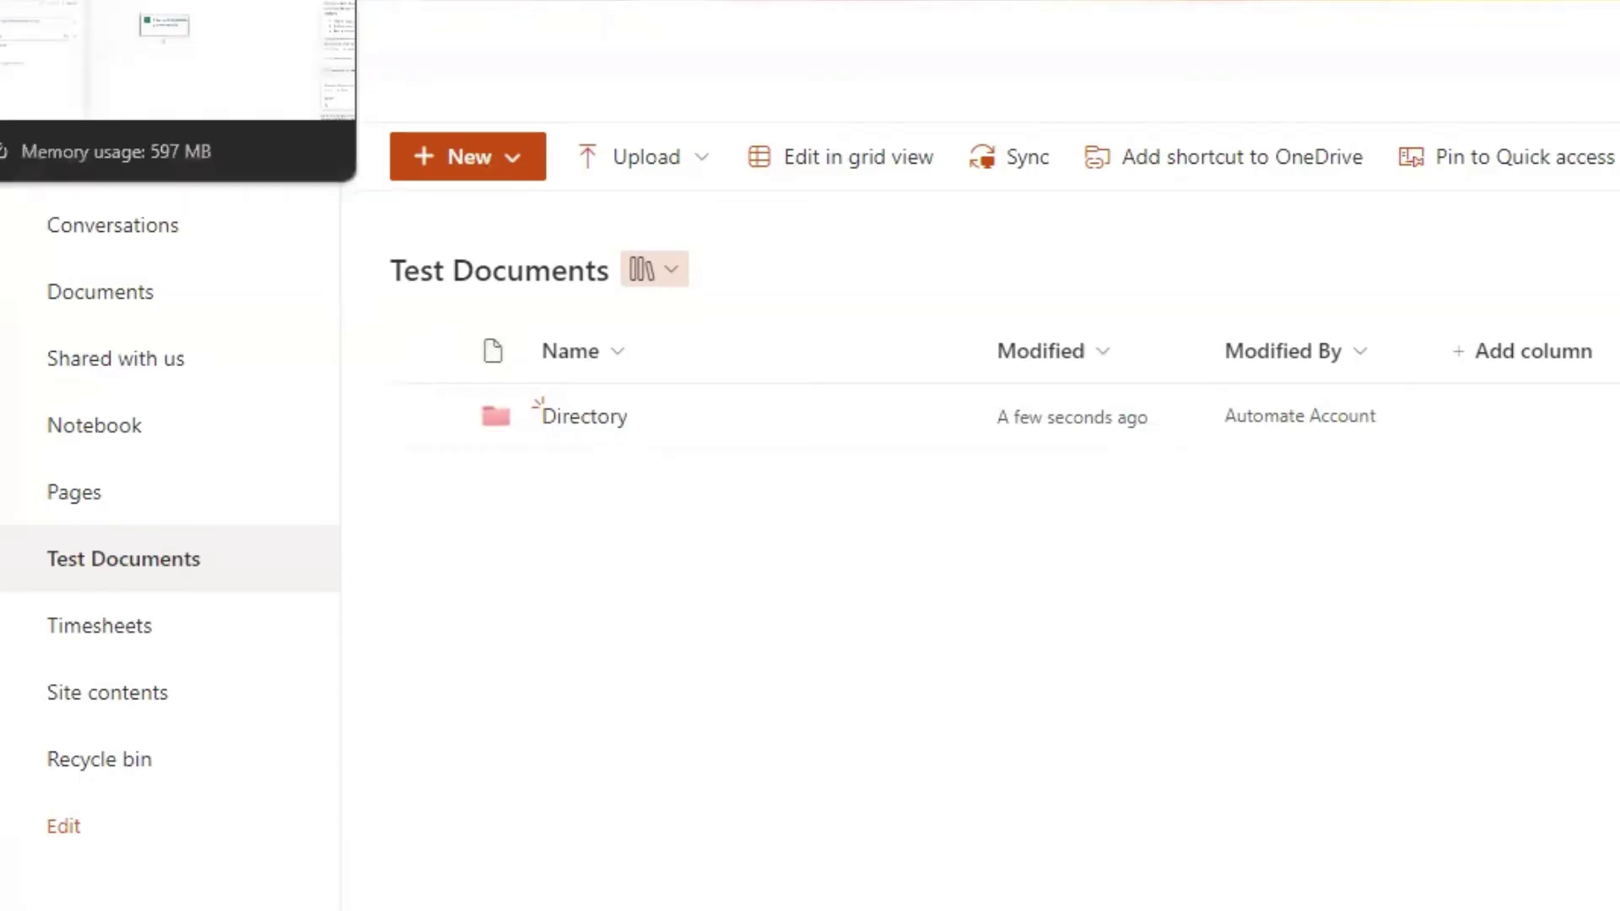
- Add a SharePoint Move file action on PA Testing that moves the trigger file's Identifier
key("ctrl+Tab")
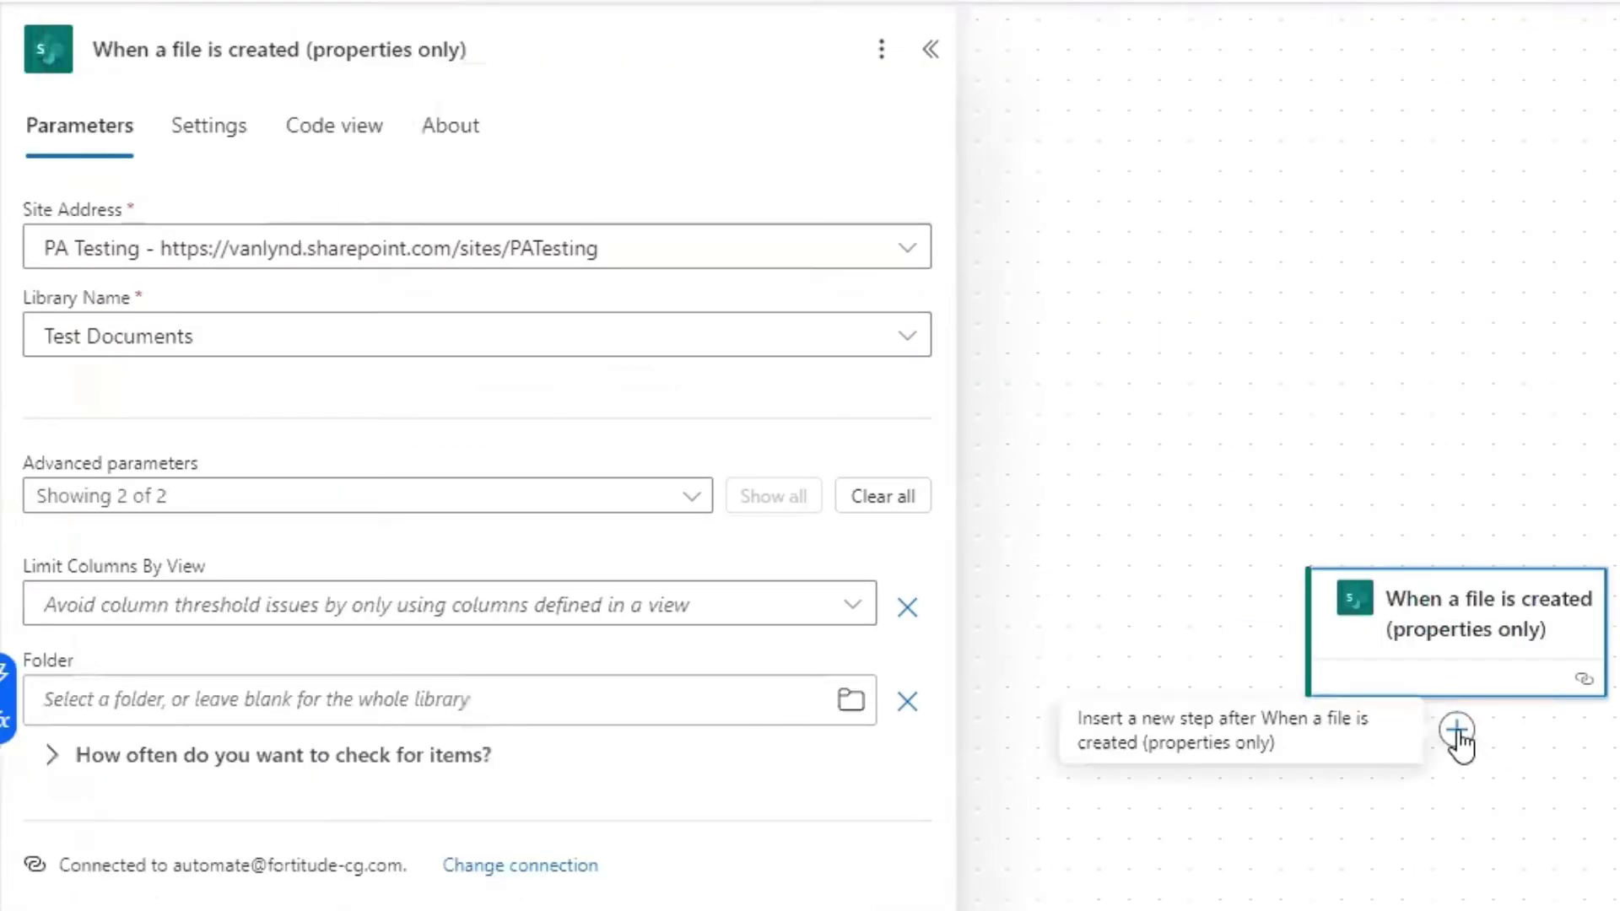
left_click(1457, 731)
left_click(1595, 727)
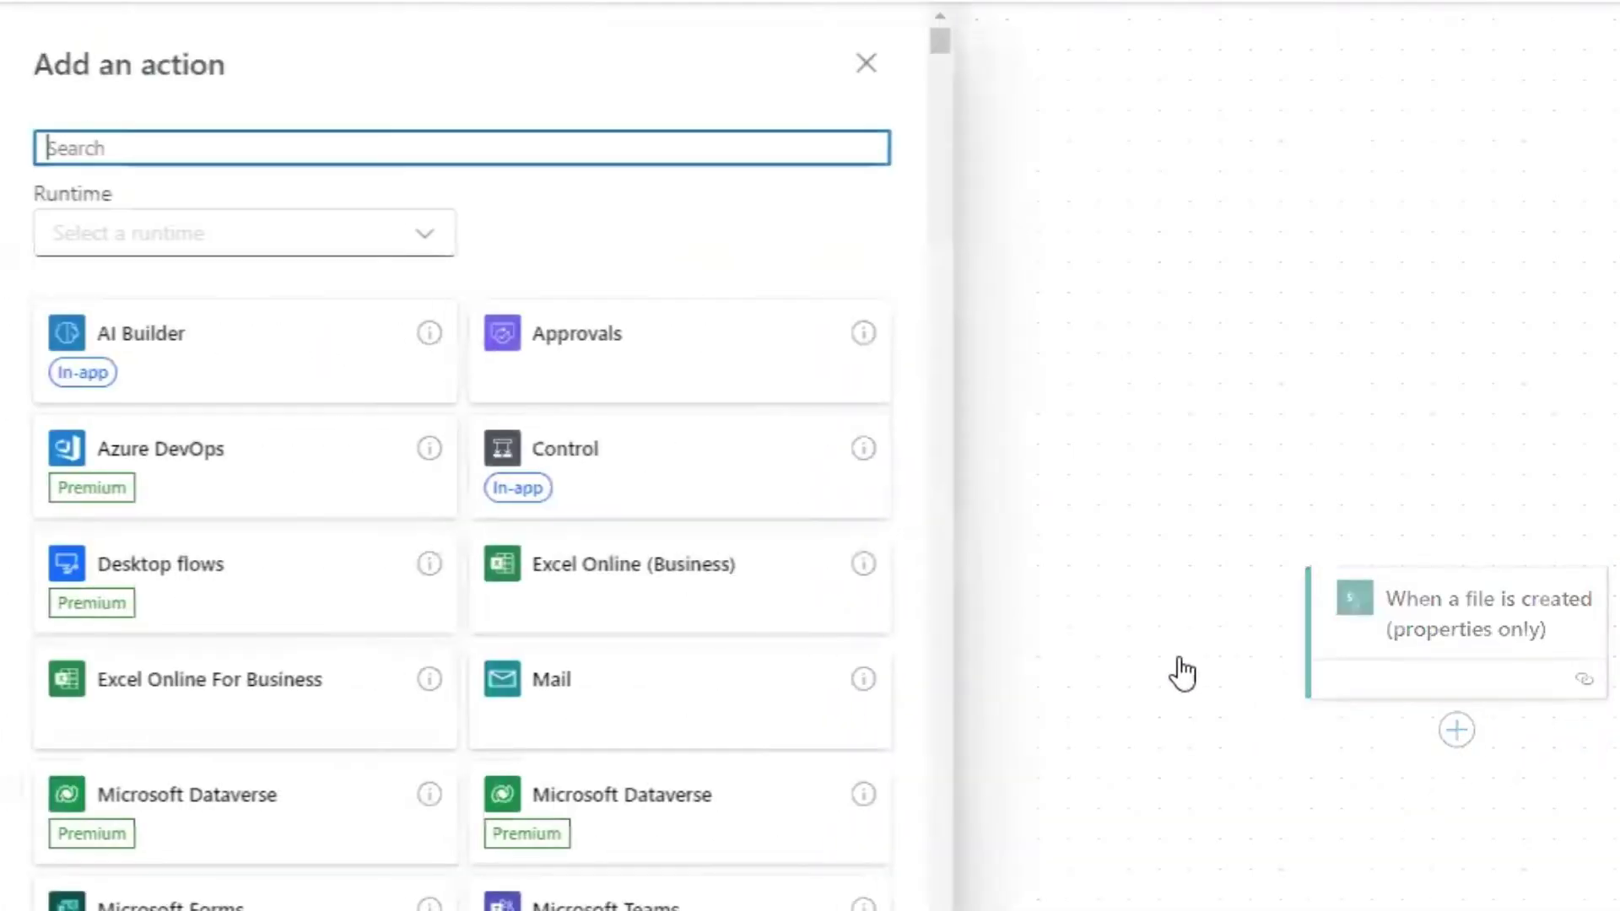
type("move file")
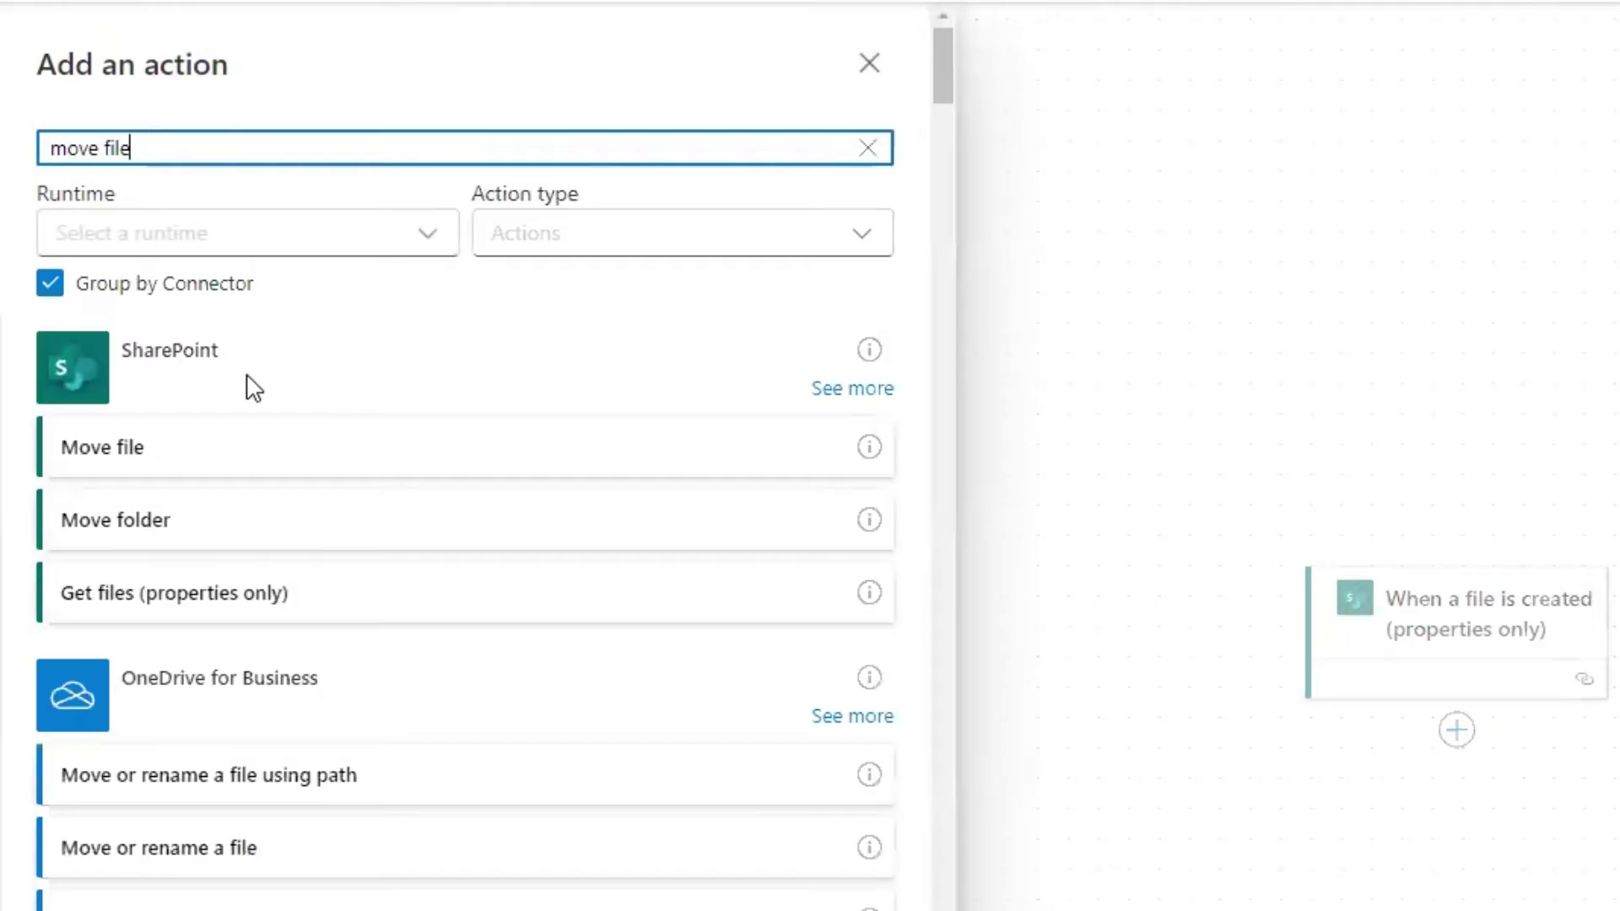
left_click(186, 456)
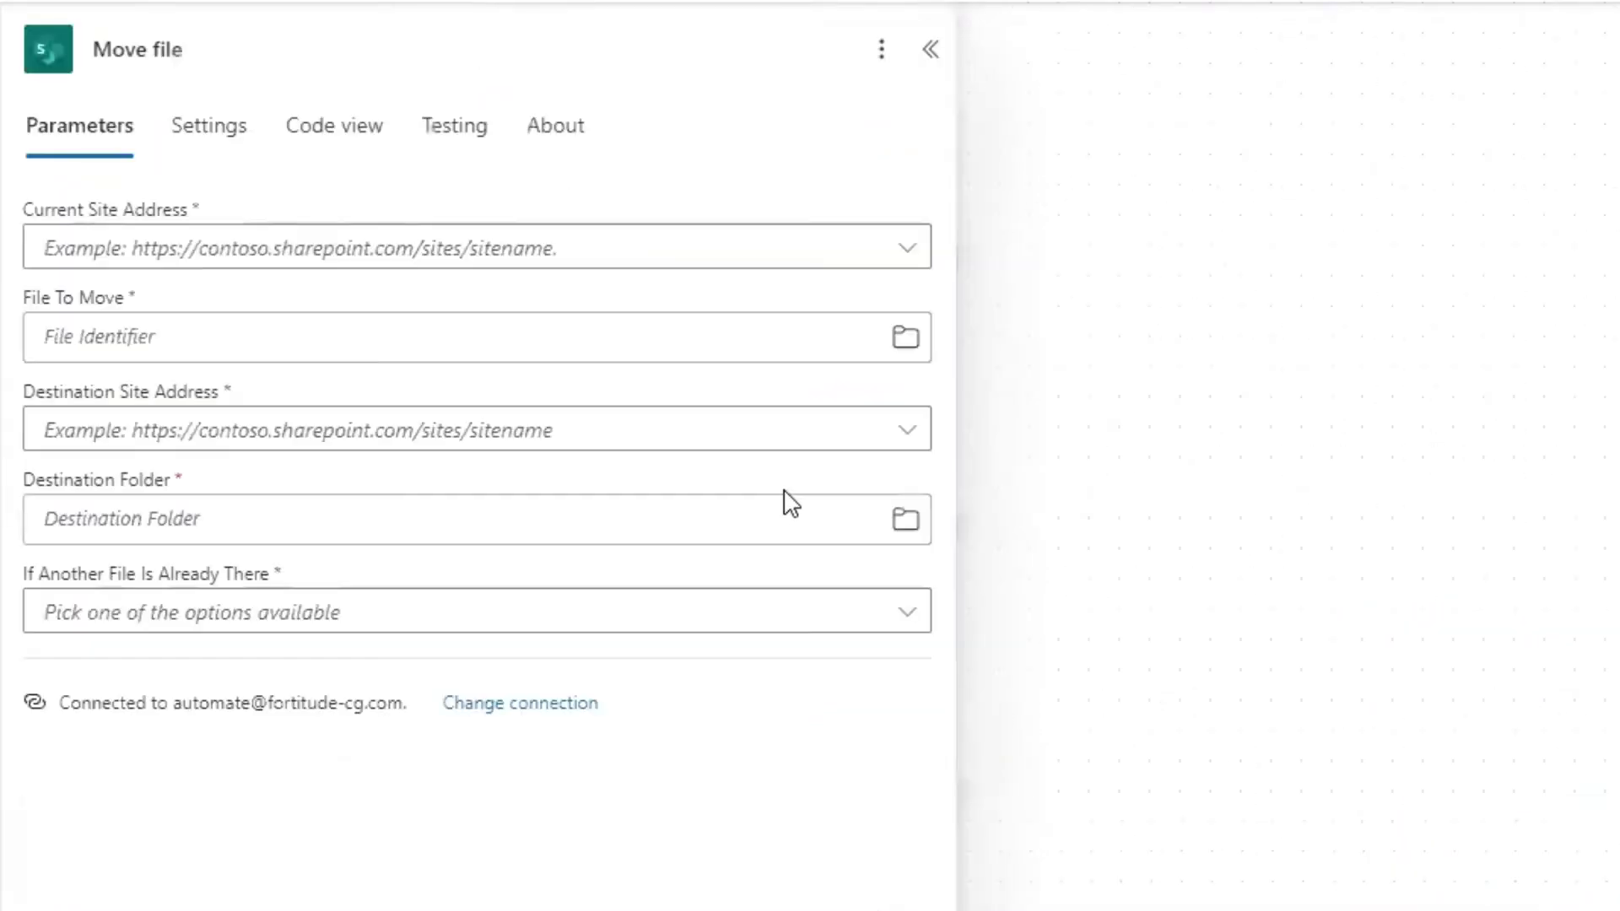
left_click(180, 267)
left_click(304, 337)
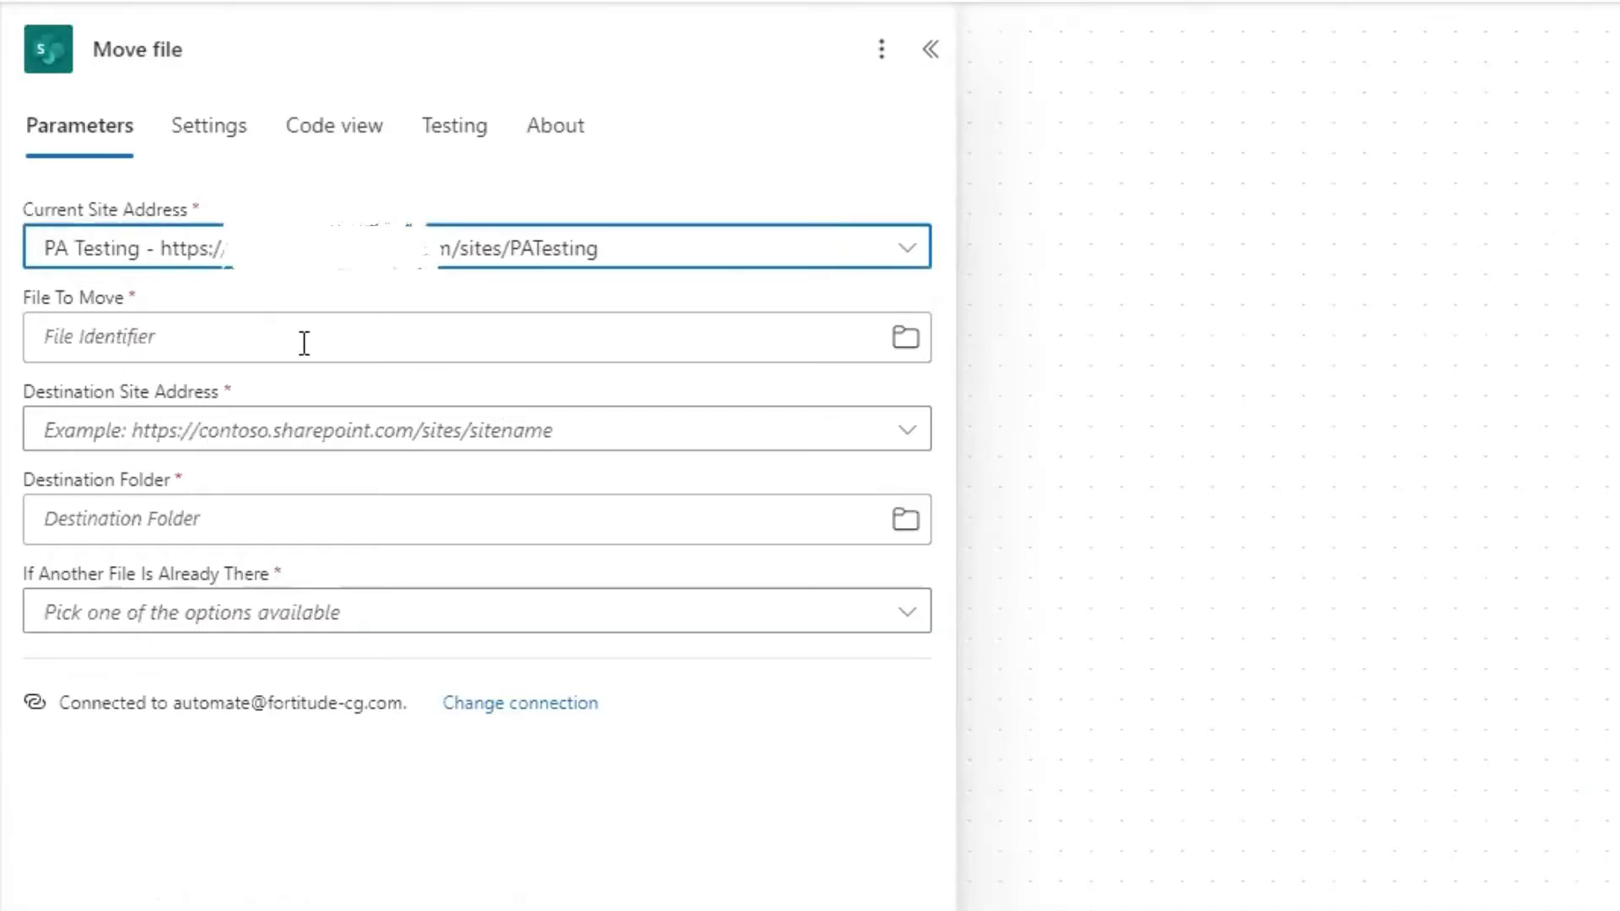
left_click(155, 331)
left_click(14, 311)
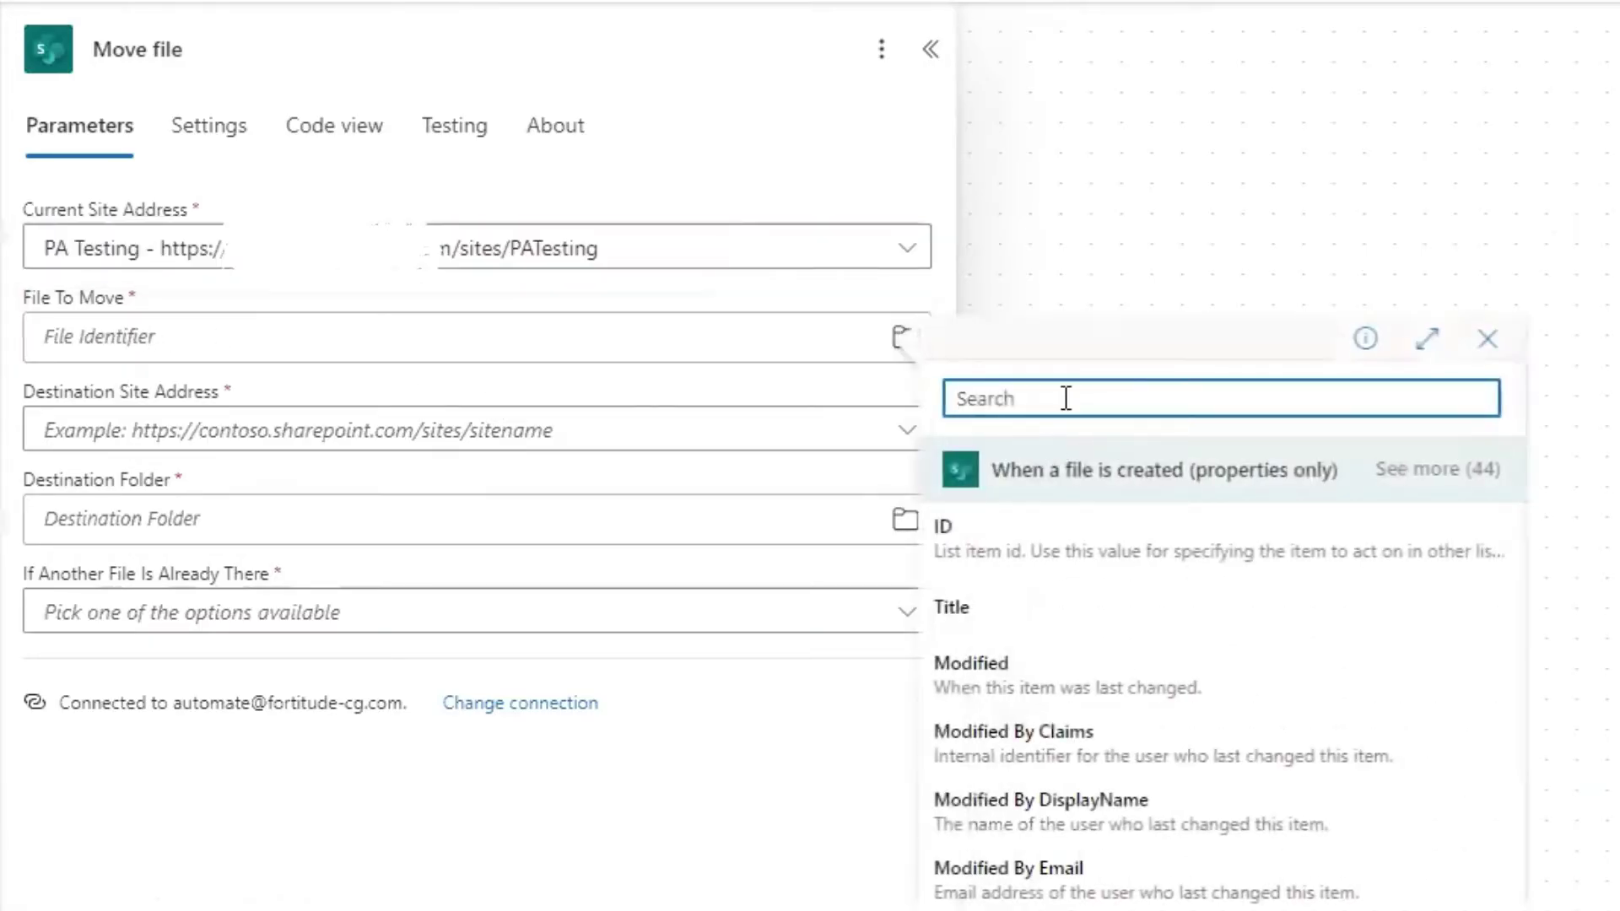
type("iden")
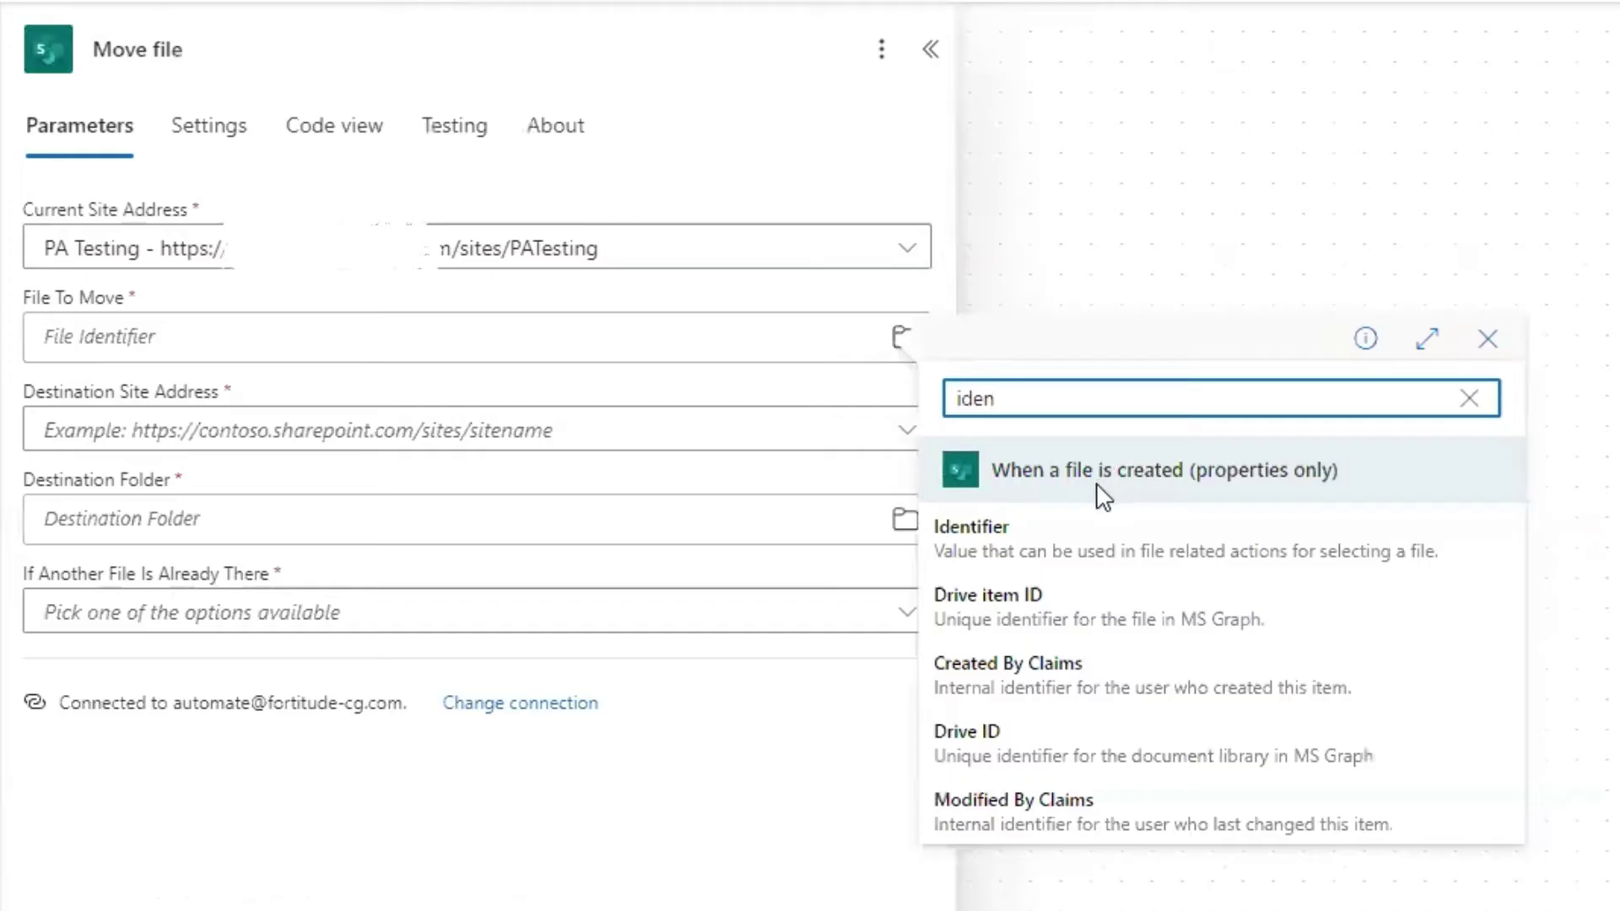
left_click(1106, 559)
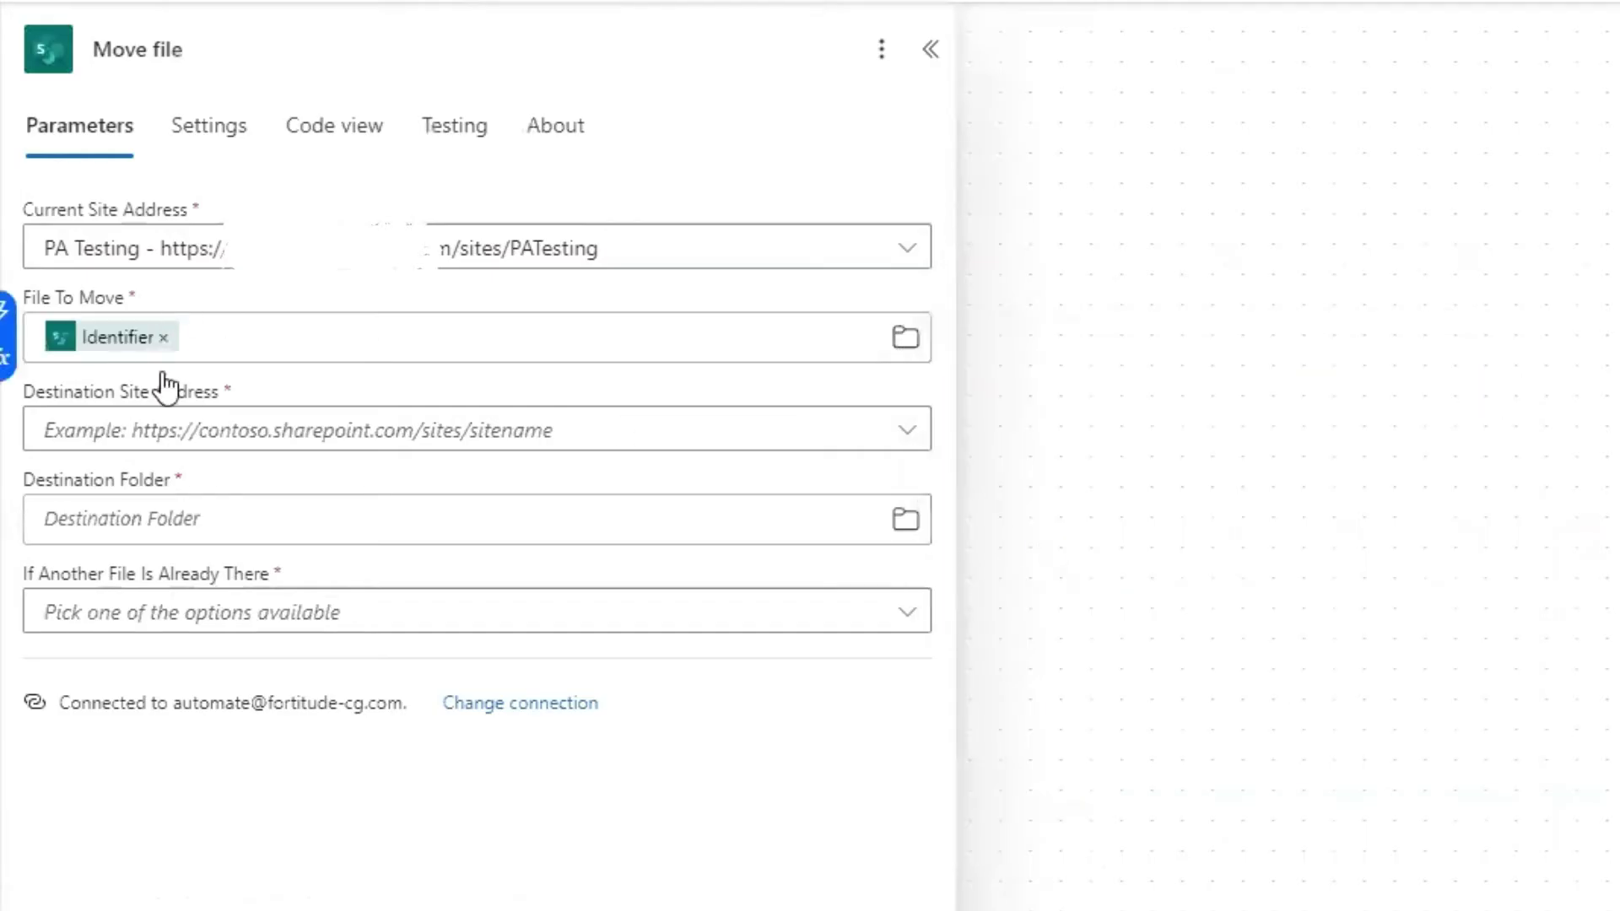
- Set the destination to PA Testing's /Test Documents/Directory, using 'Move with a new name' on conflicts
left_click(657, 456)
left_click(372, 494)
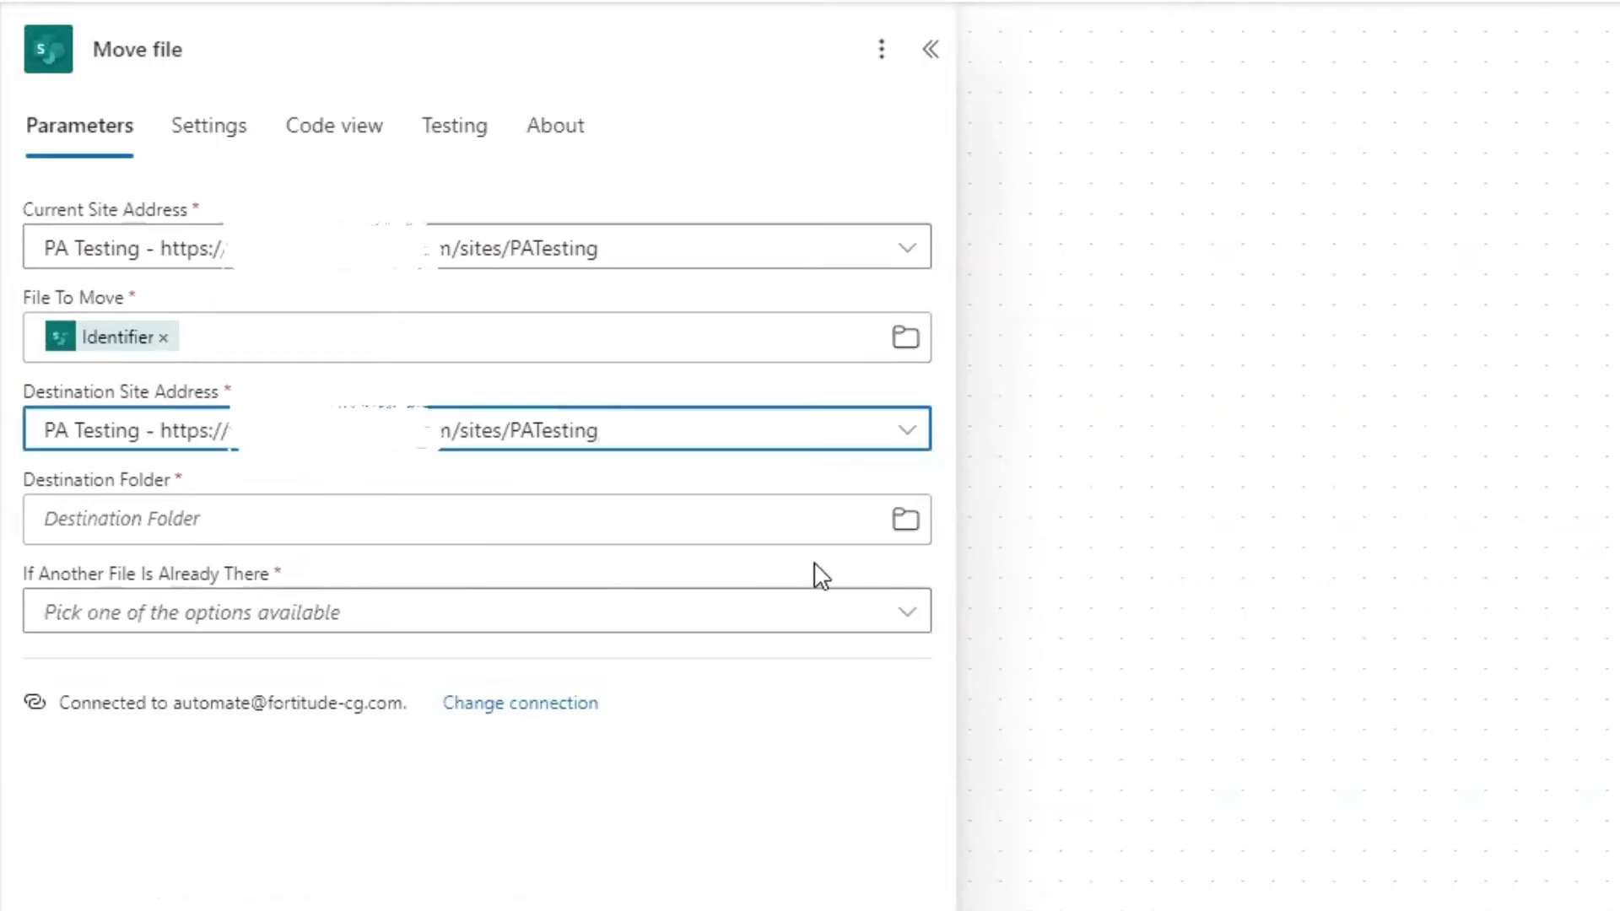
left_click(904, 523)
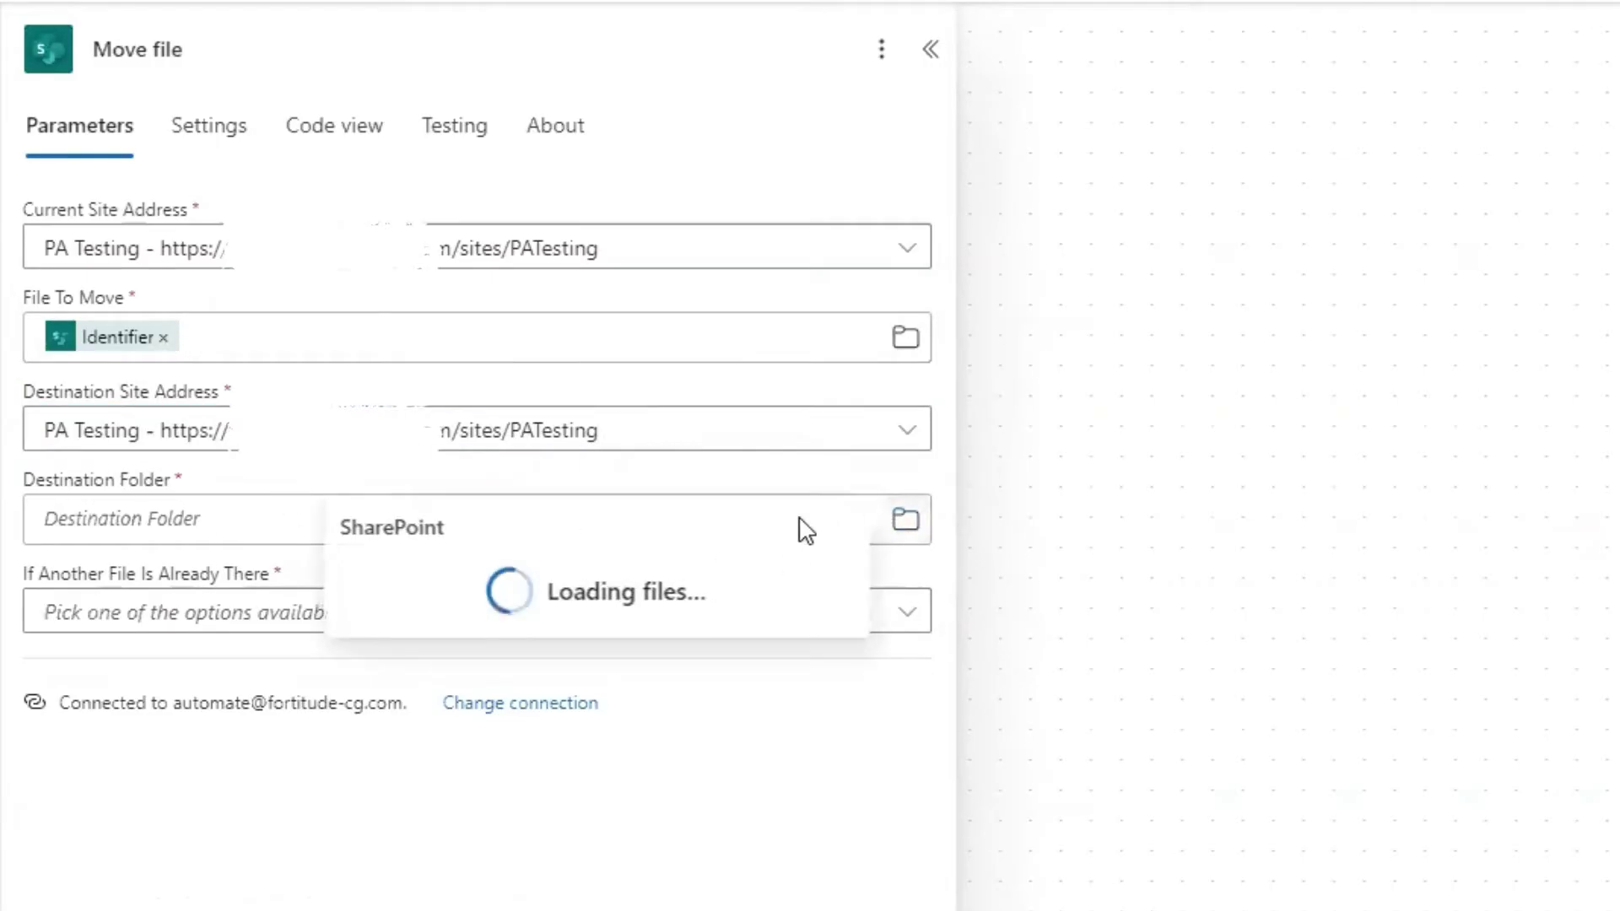
scroll(591, 802, "down", 1)
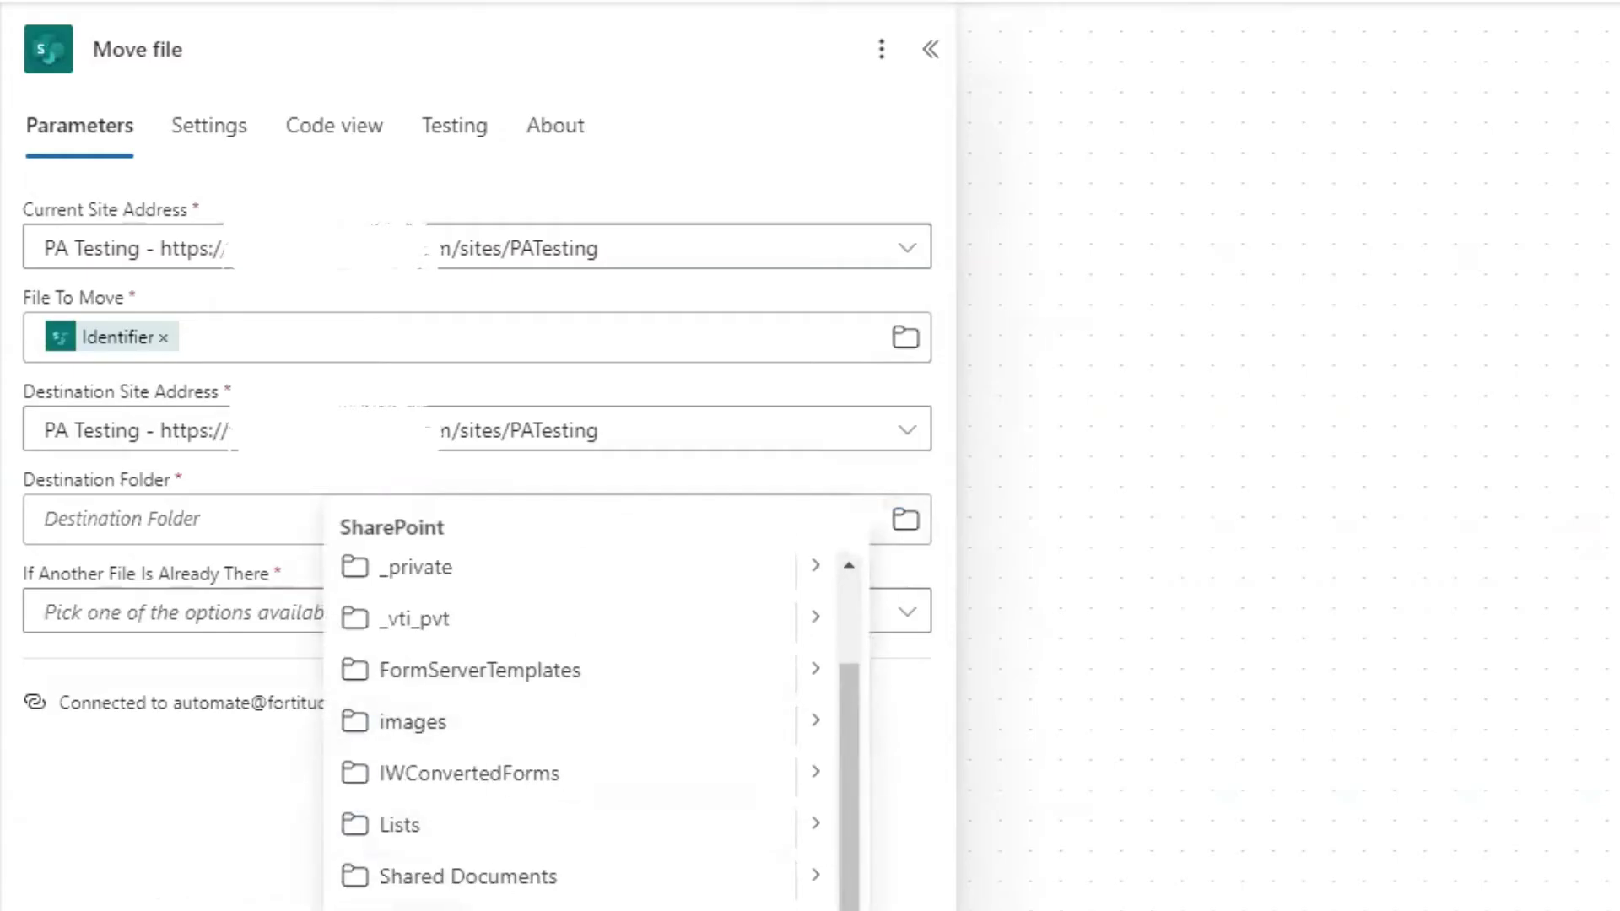
left_click(815, 876)
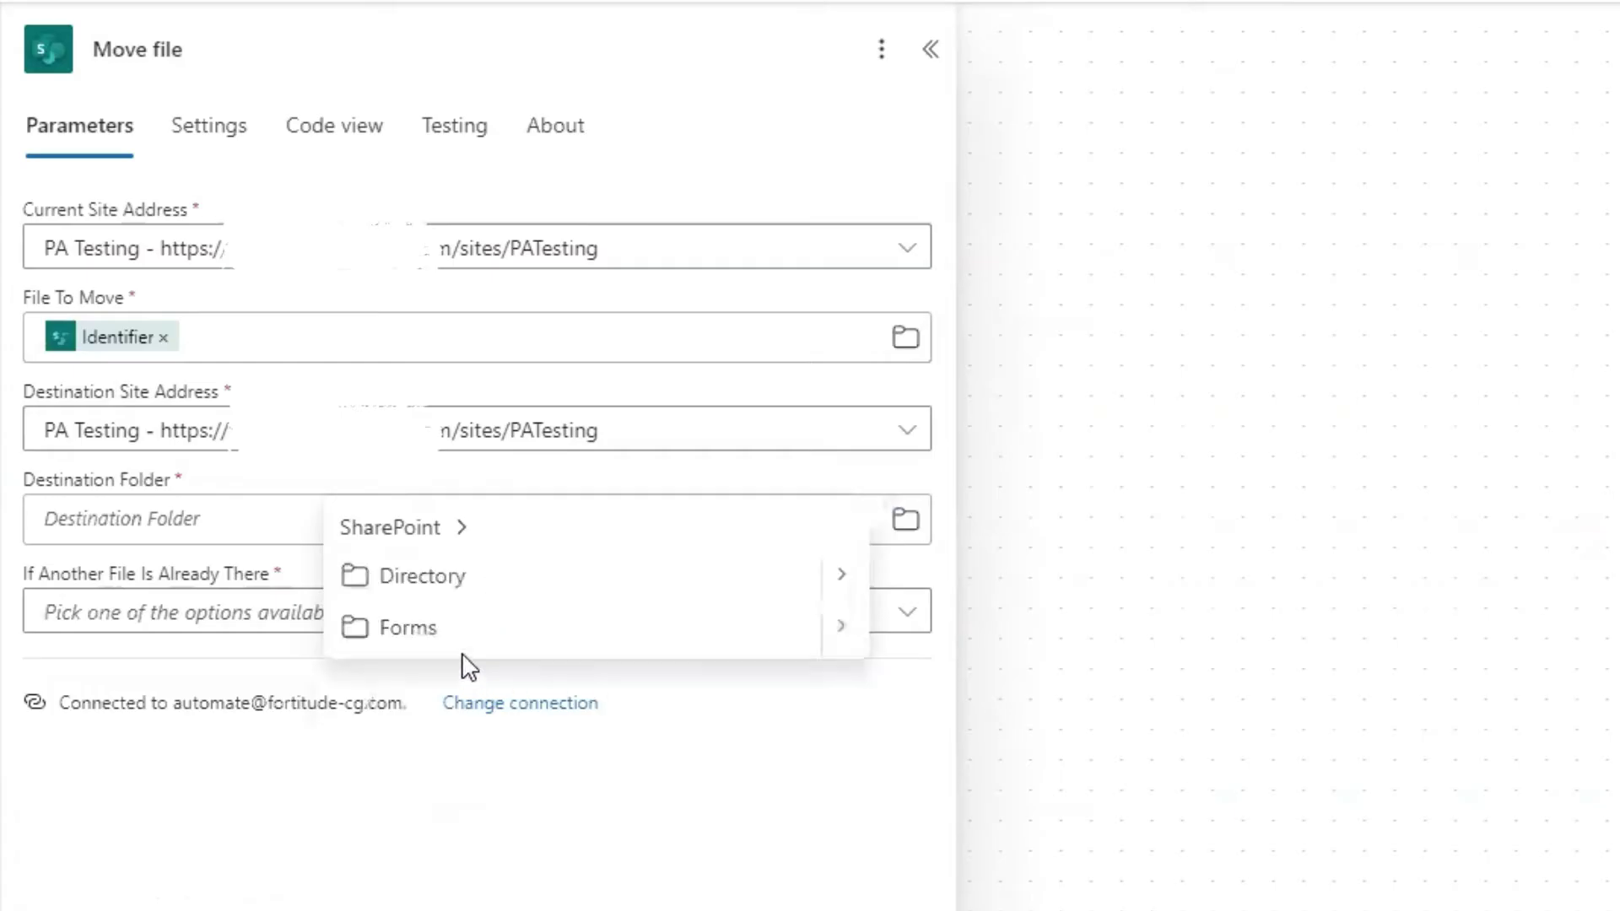
left_click(440, 584)
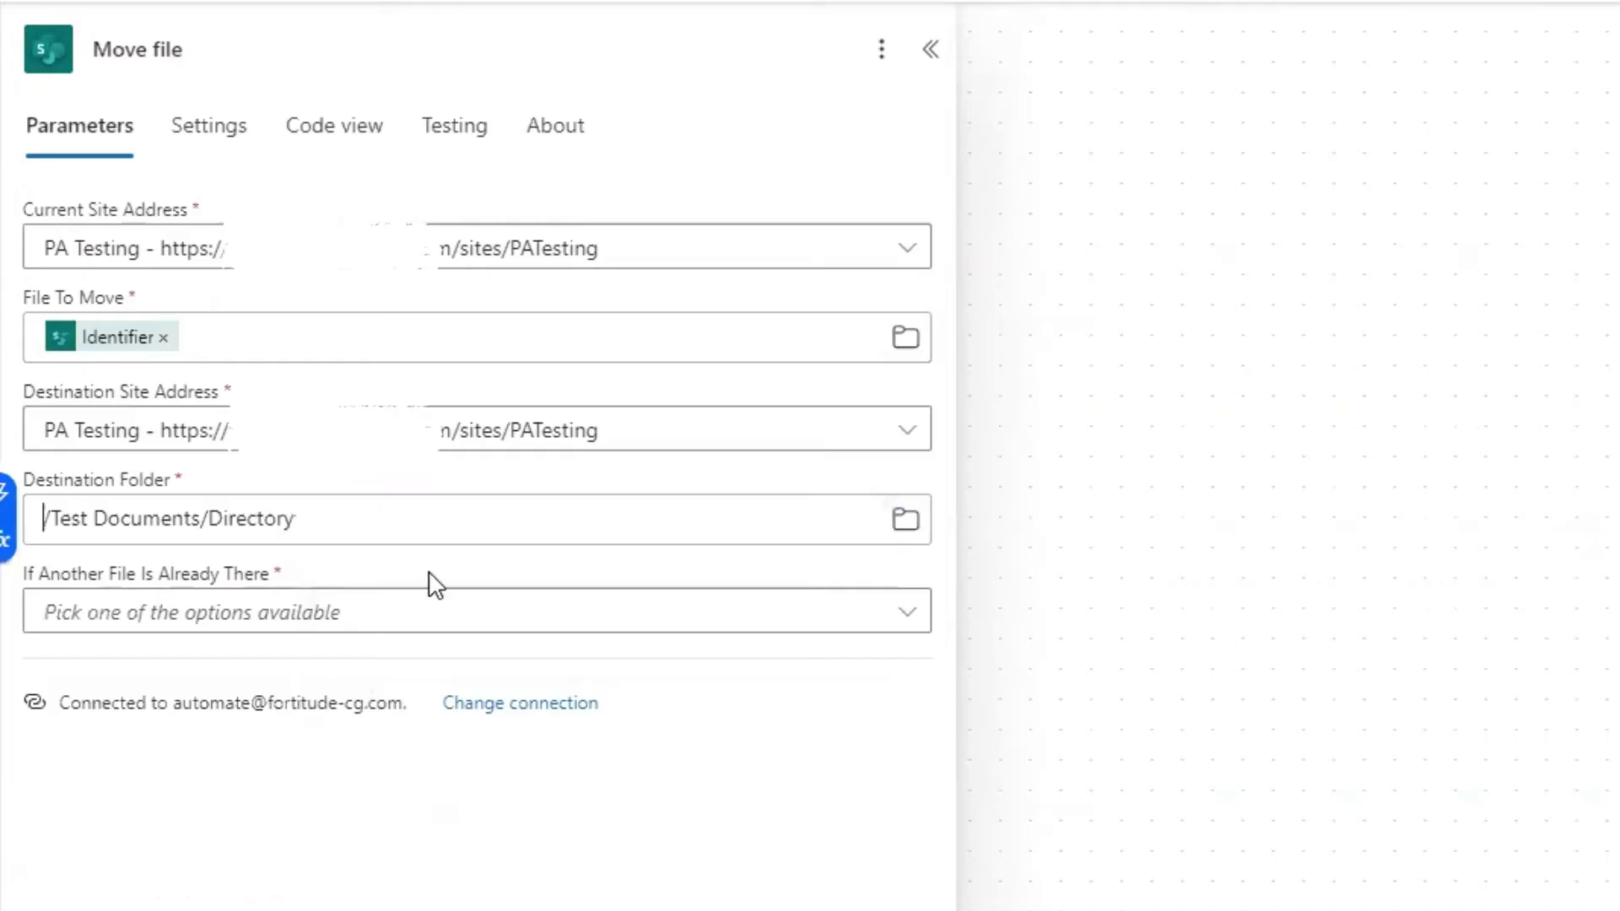
left_click(432, 626)
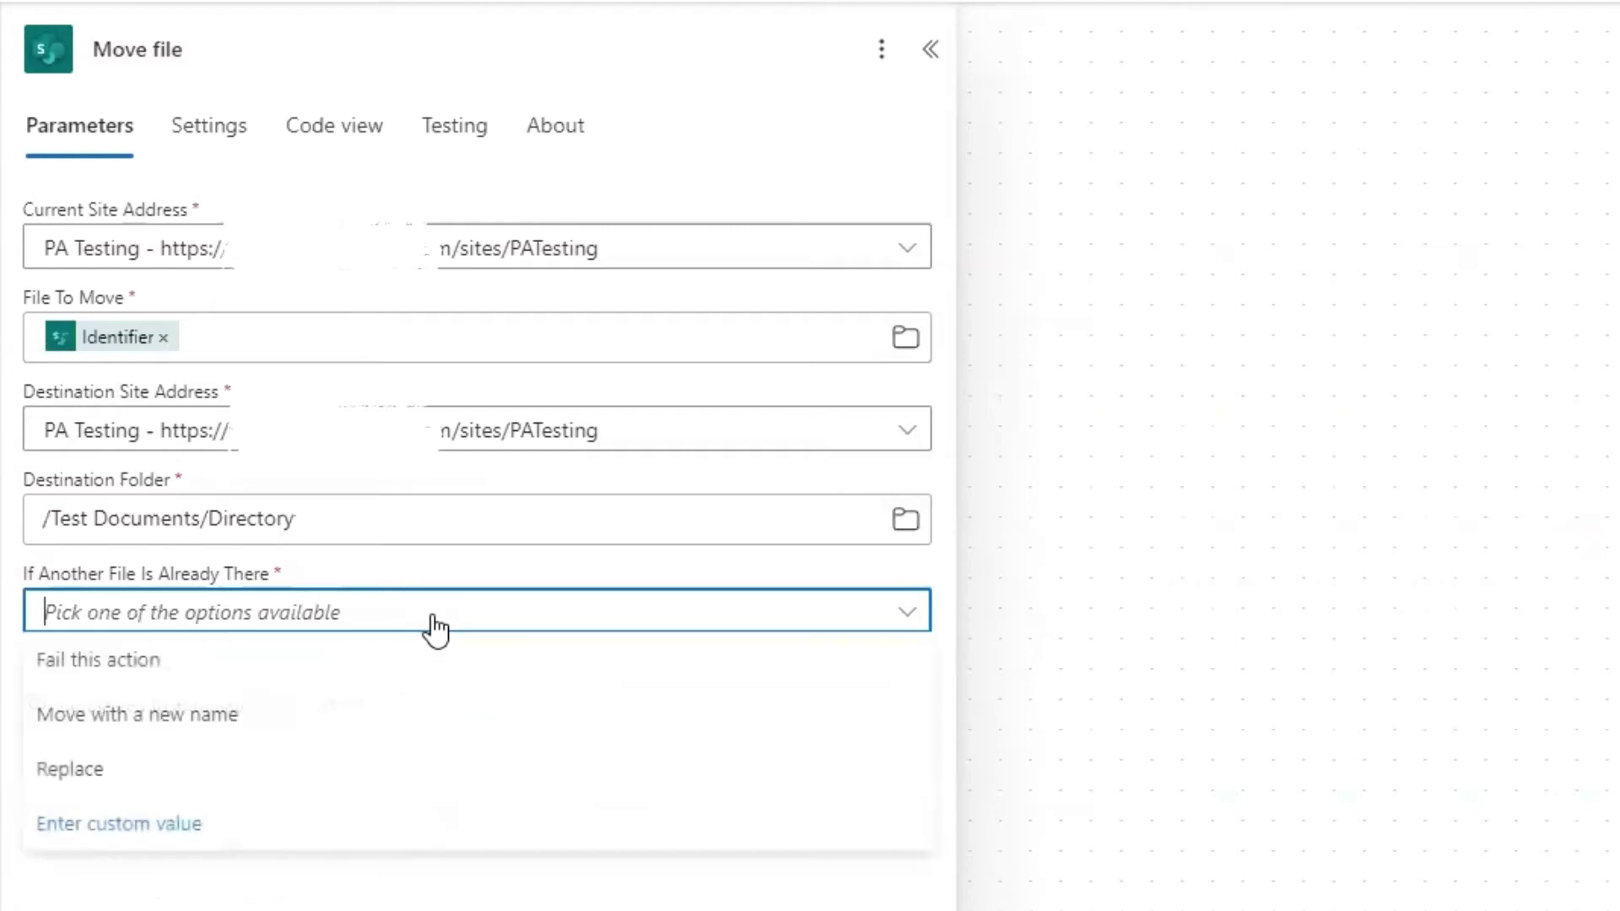
left_click(190, 719)
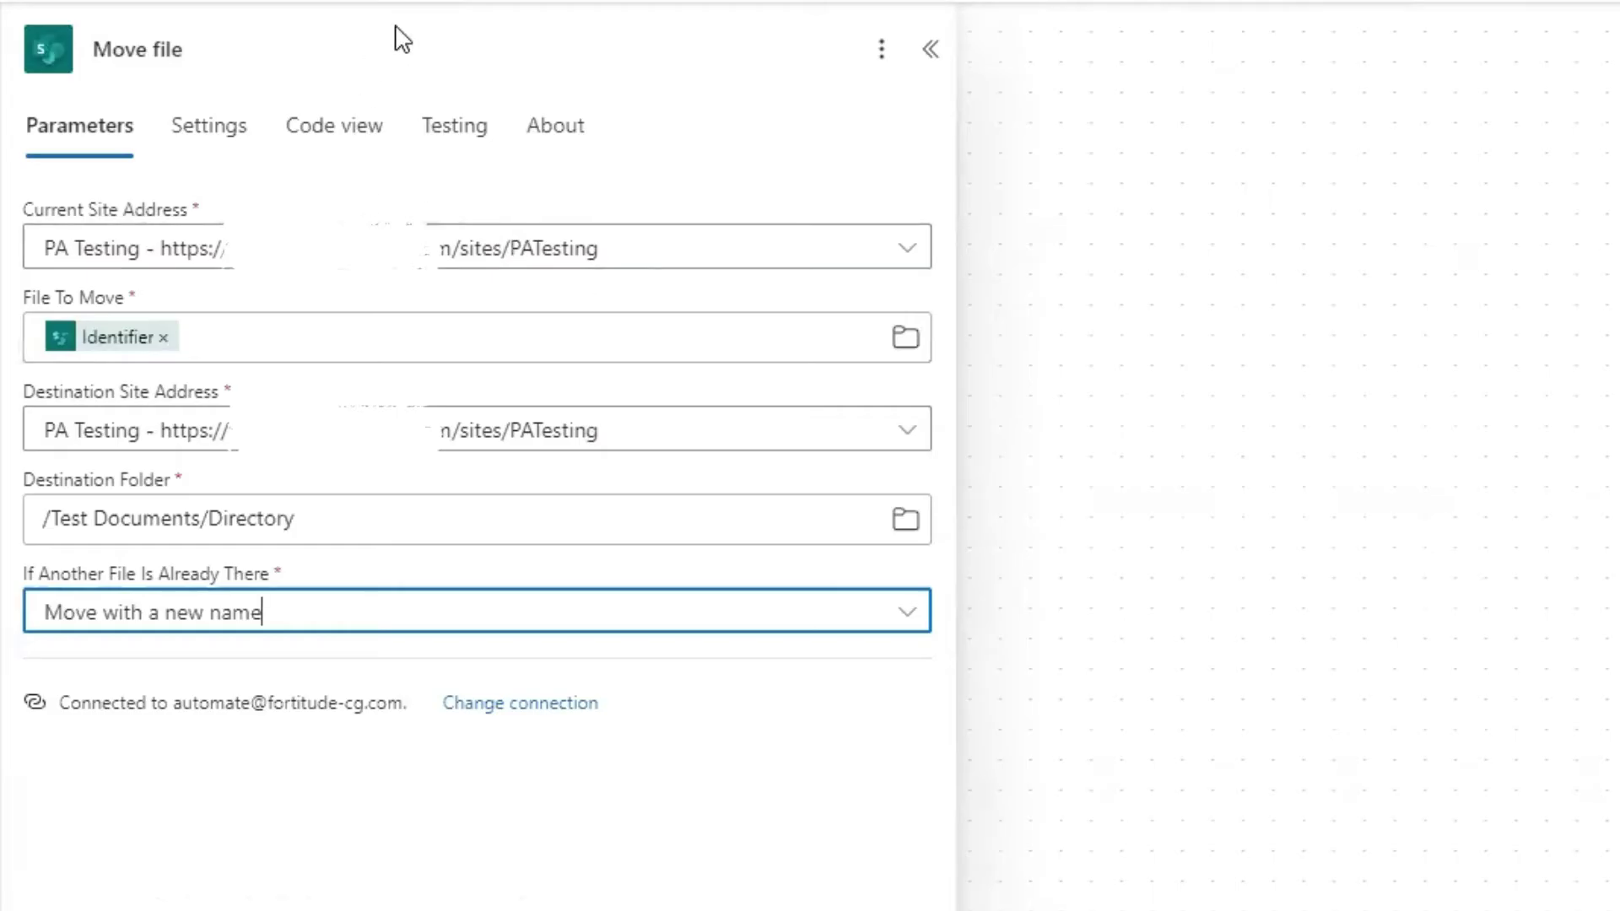
- Rename the Move file step to 'Move file - Into Existing Folder'
left_click(334, 57)
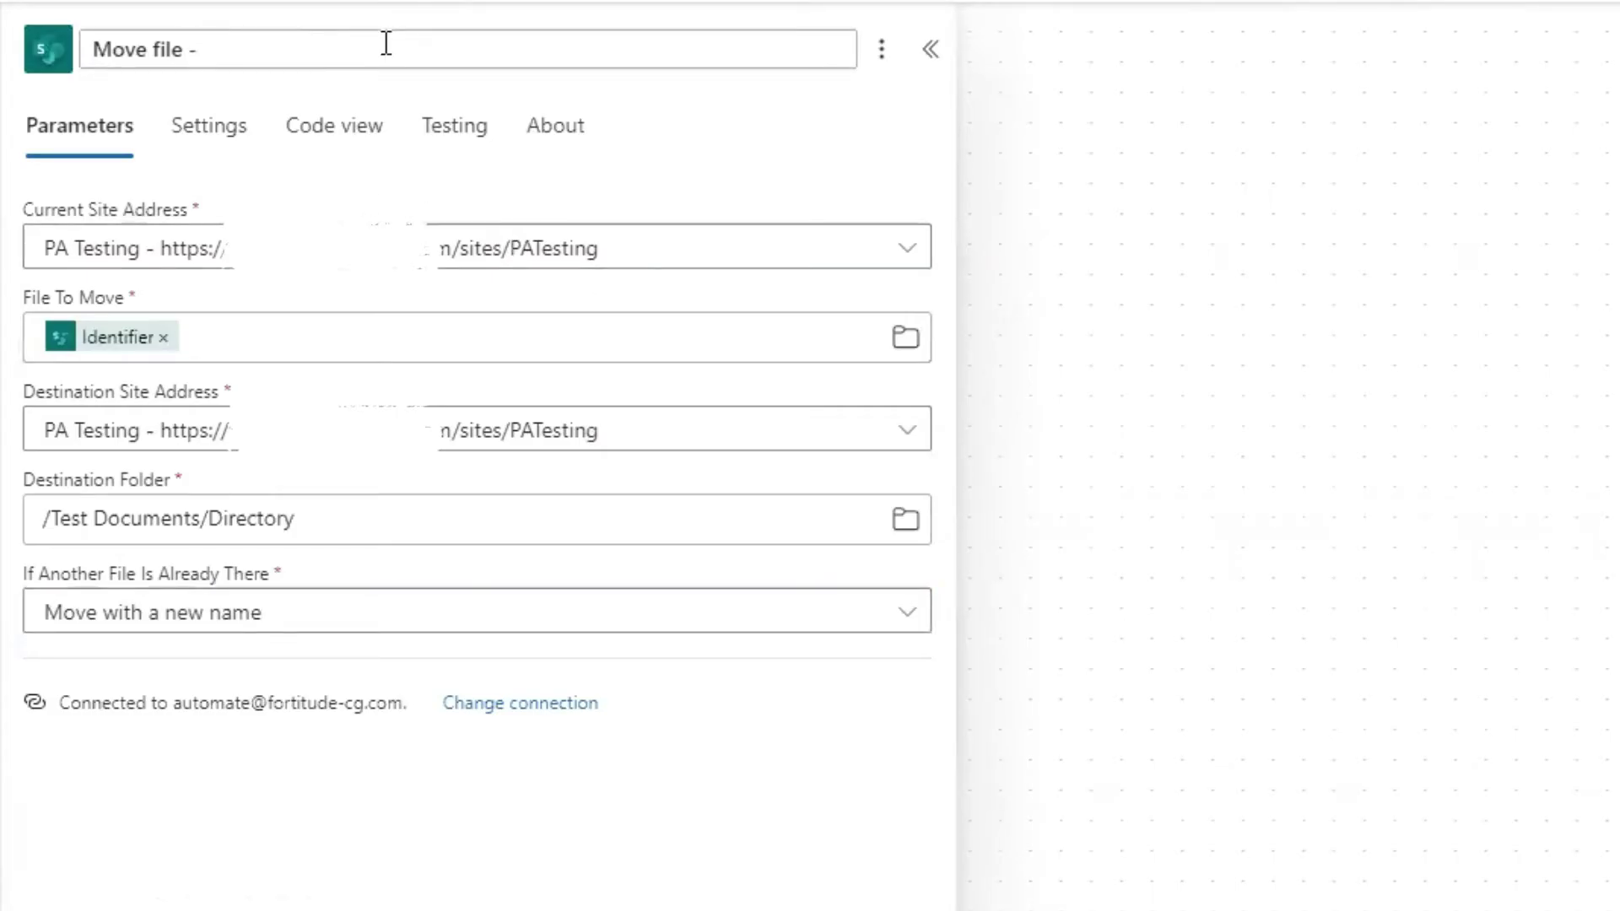
type("nto Existing Folde")
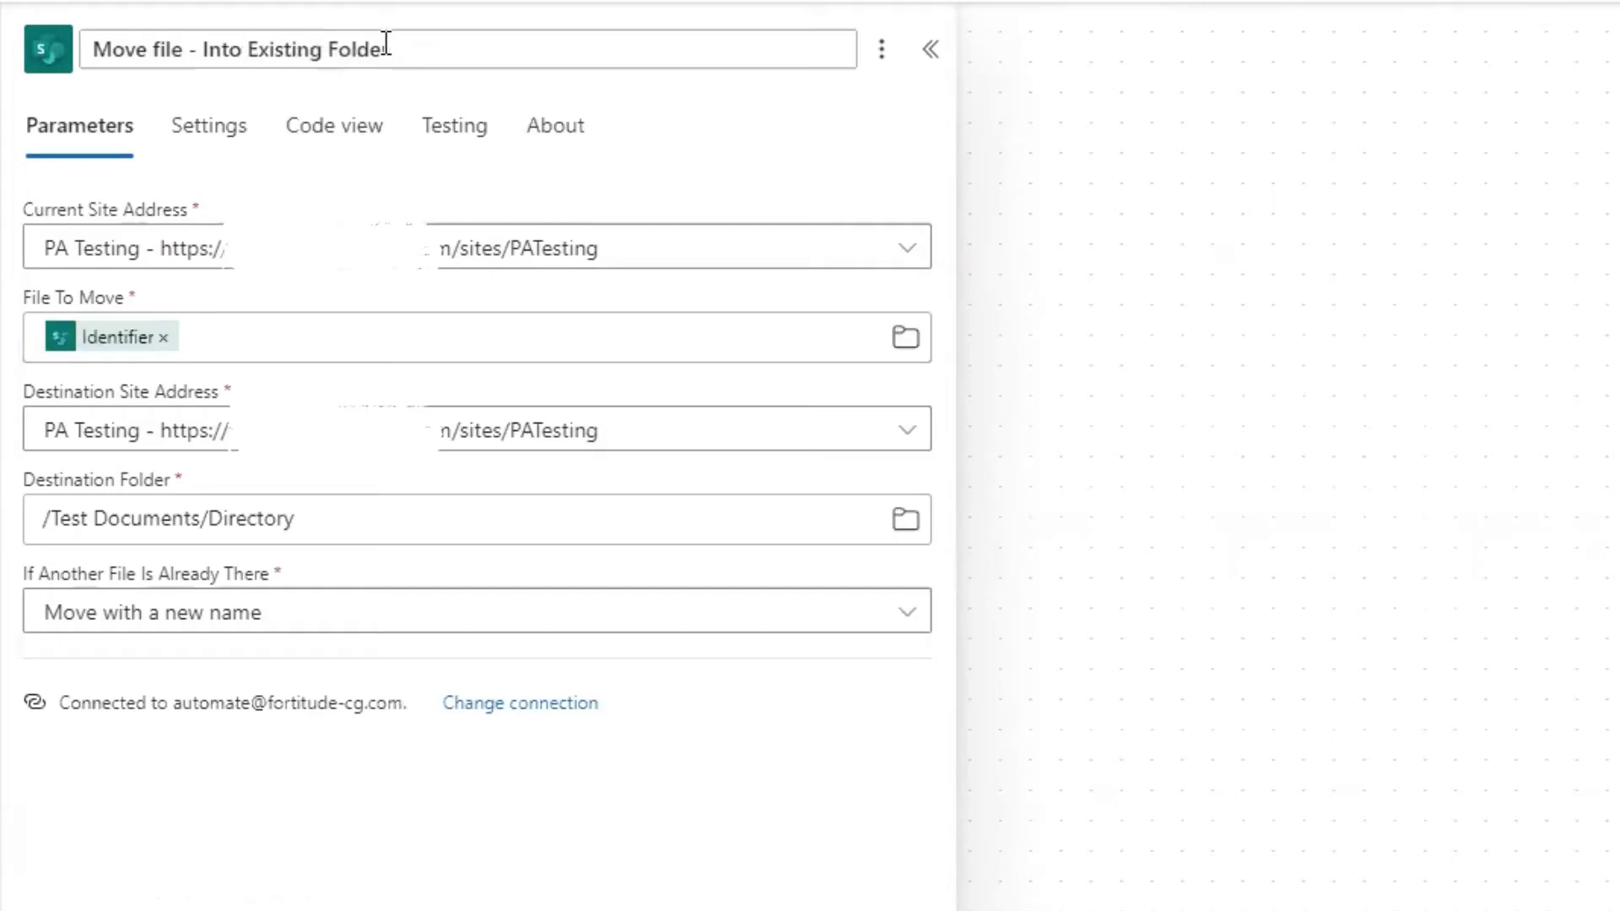
type("r")
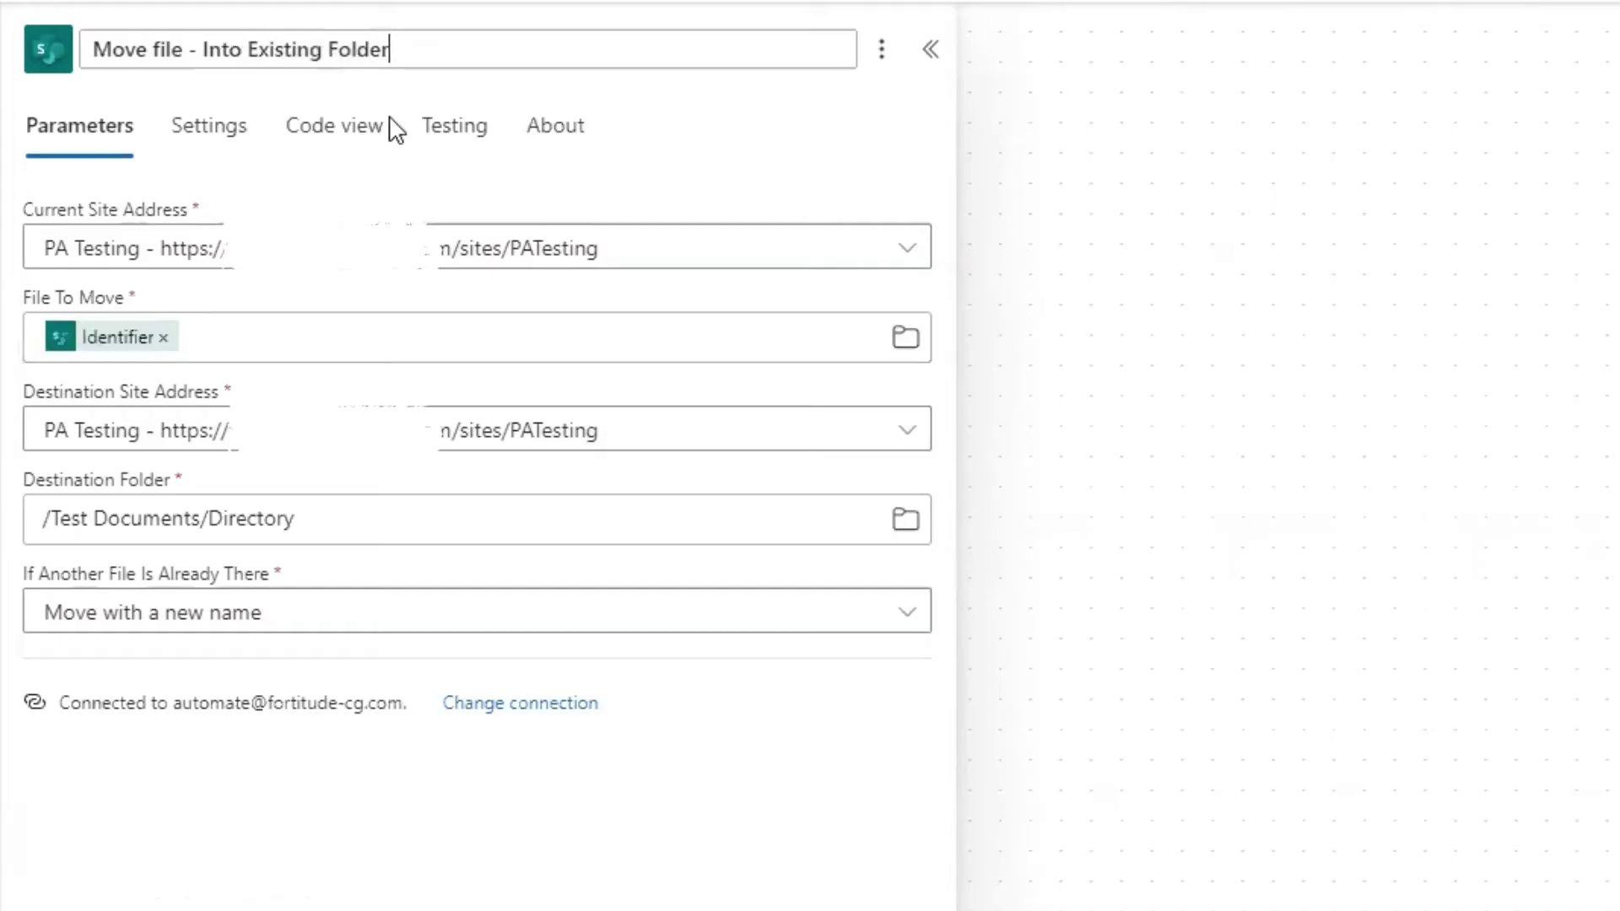
left_click(386, 523)
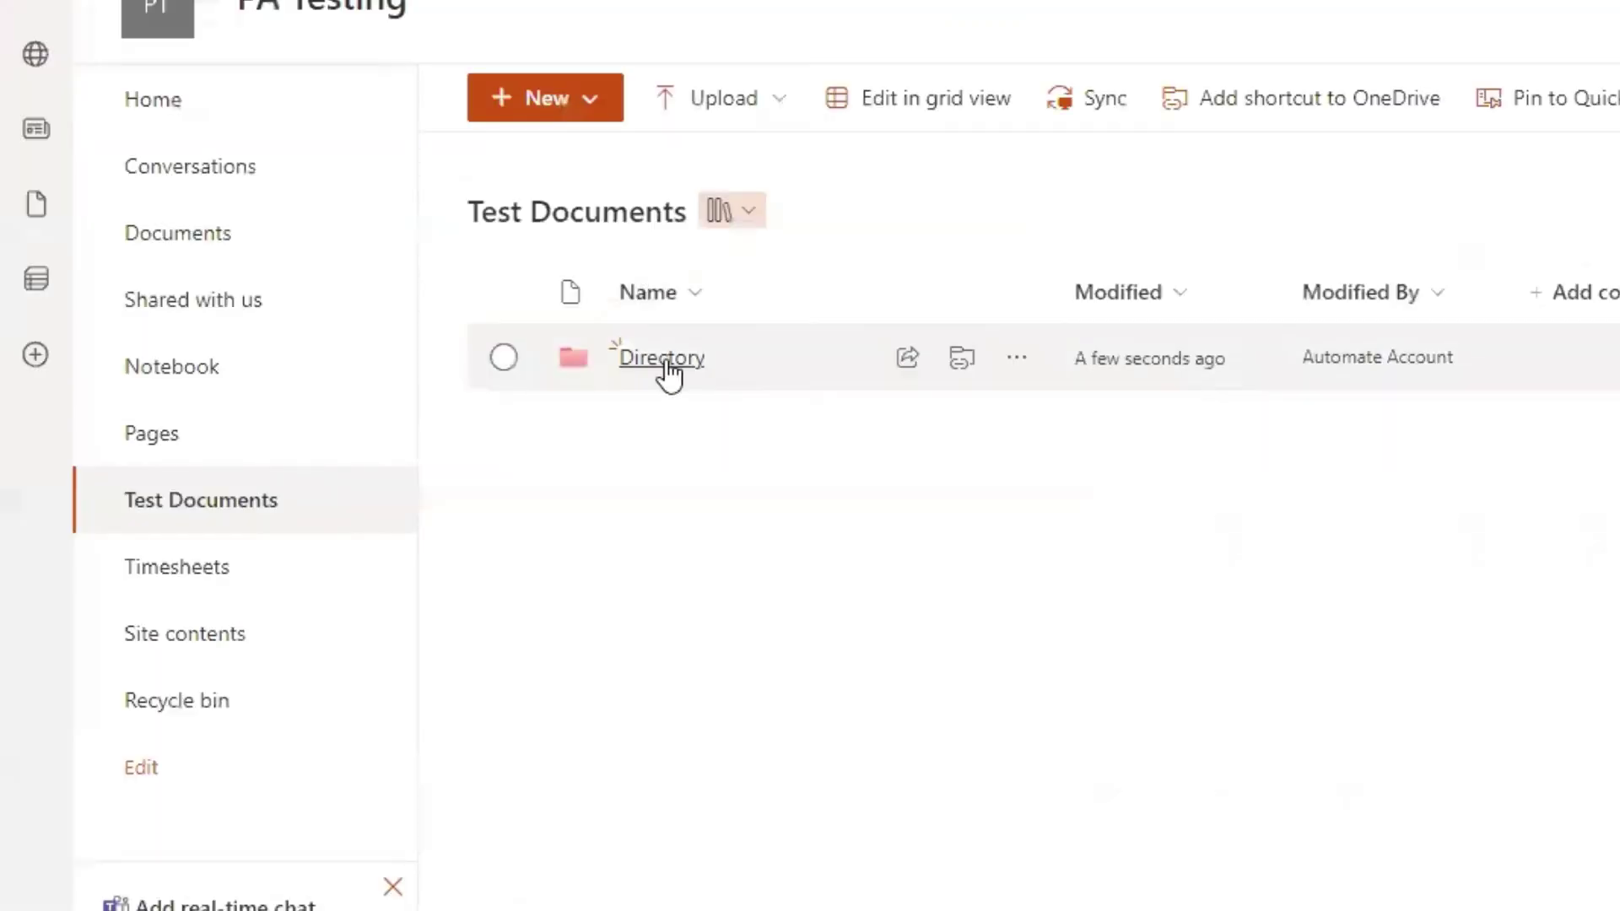
- Open the Directory folder in Test Documents to confirm it is empty
left_click(665, 358)
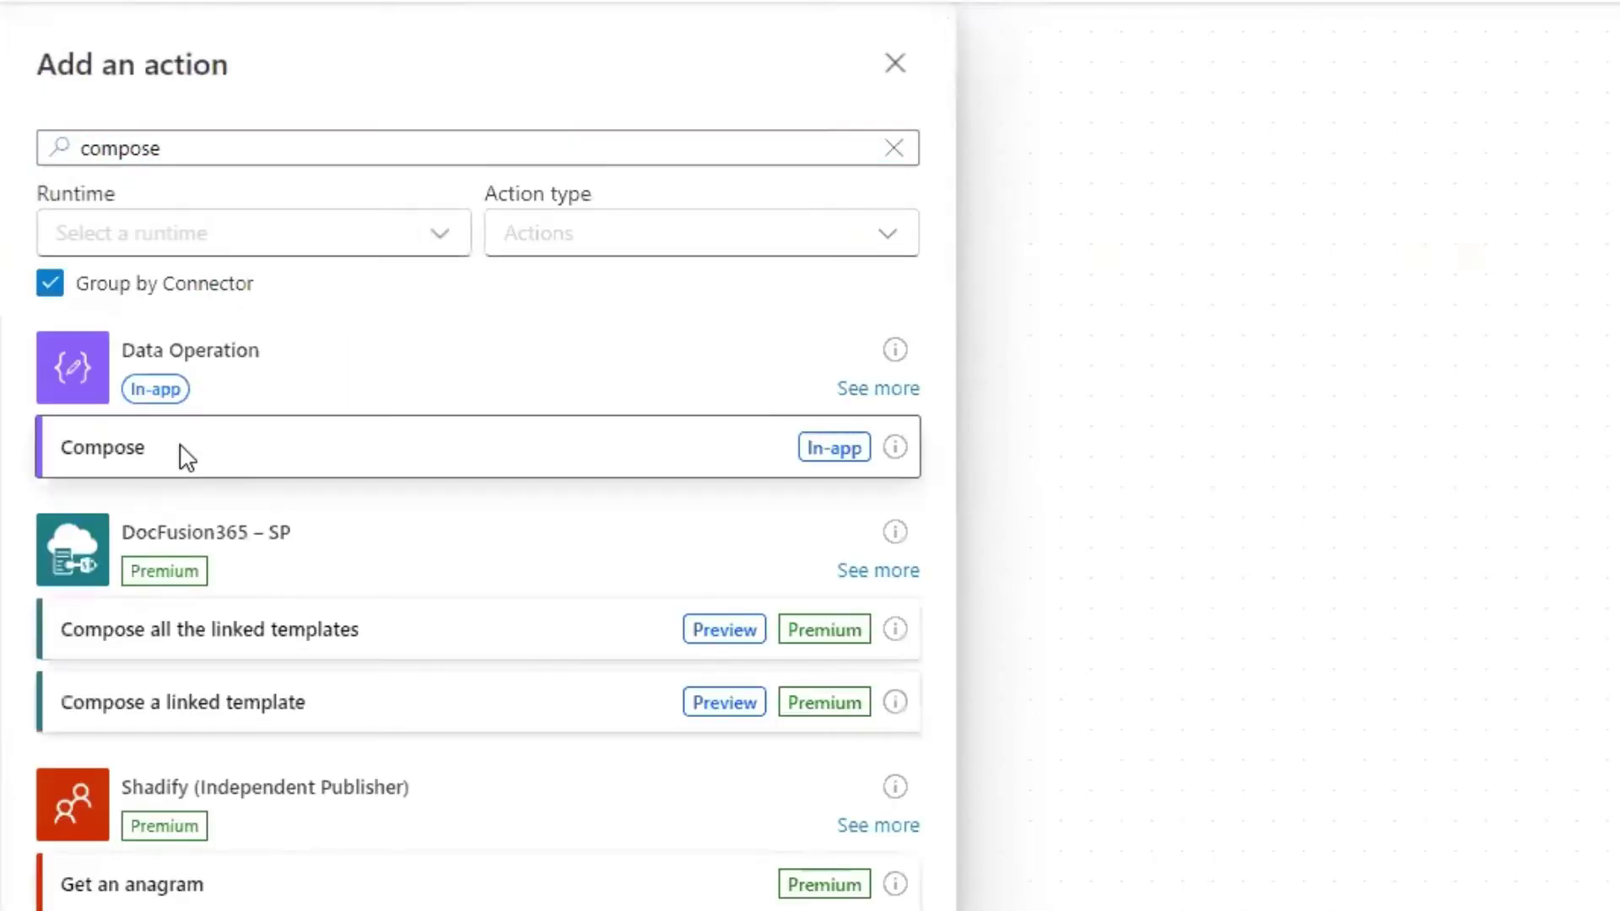
- Add a Compose action named 'Compose - Month' and open the expression editor for its Inputs
left_click(177, 446)
left_click(290, 61)
type("- Month")
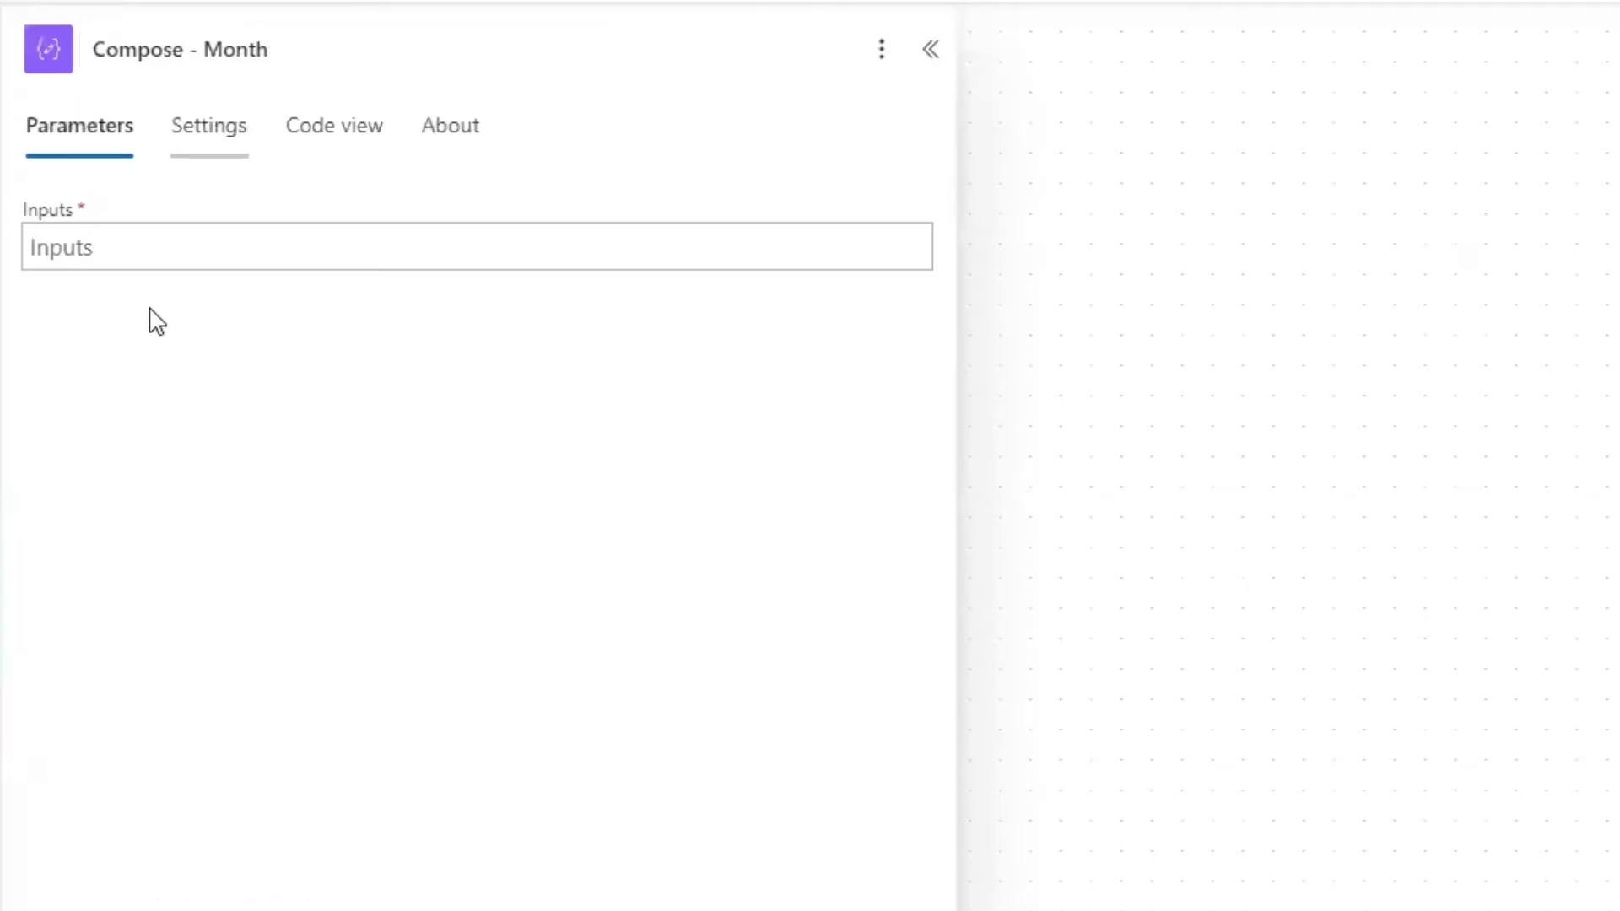
left_click(158, 235)
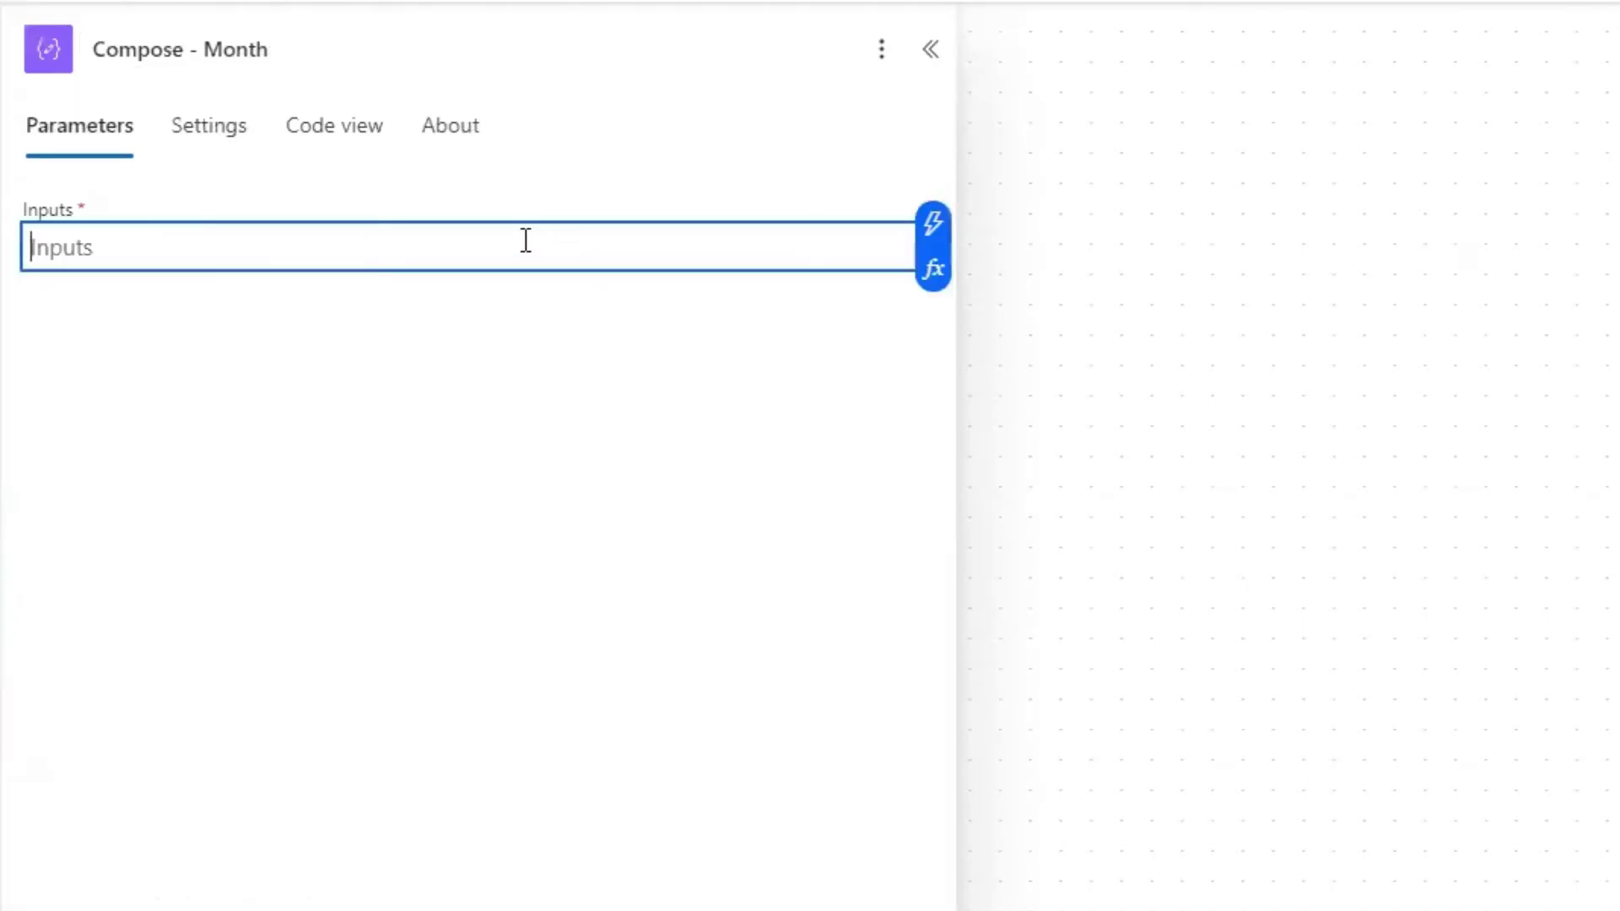
left_click(932, 270)
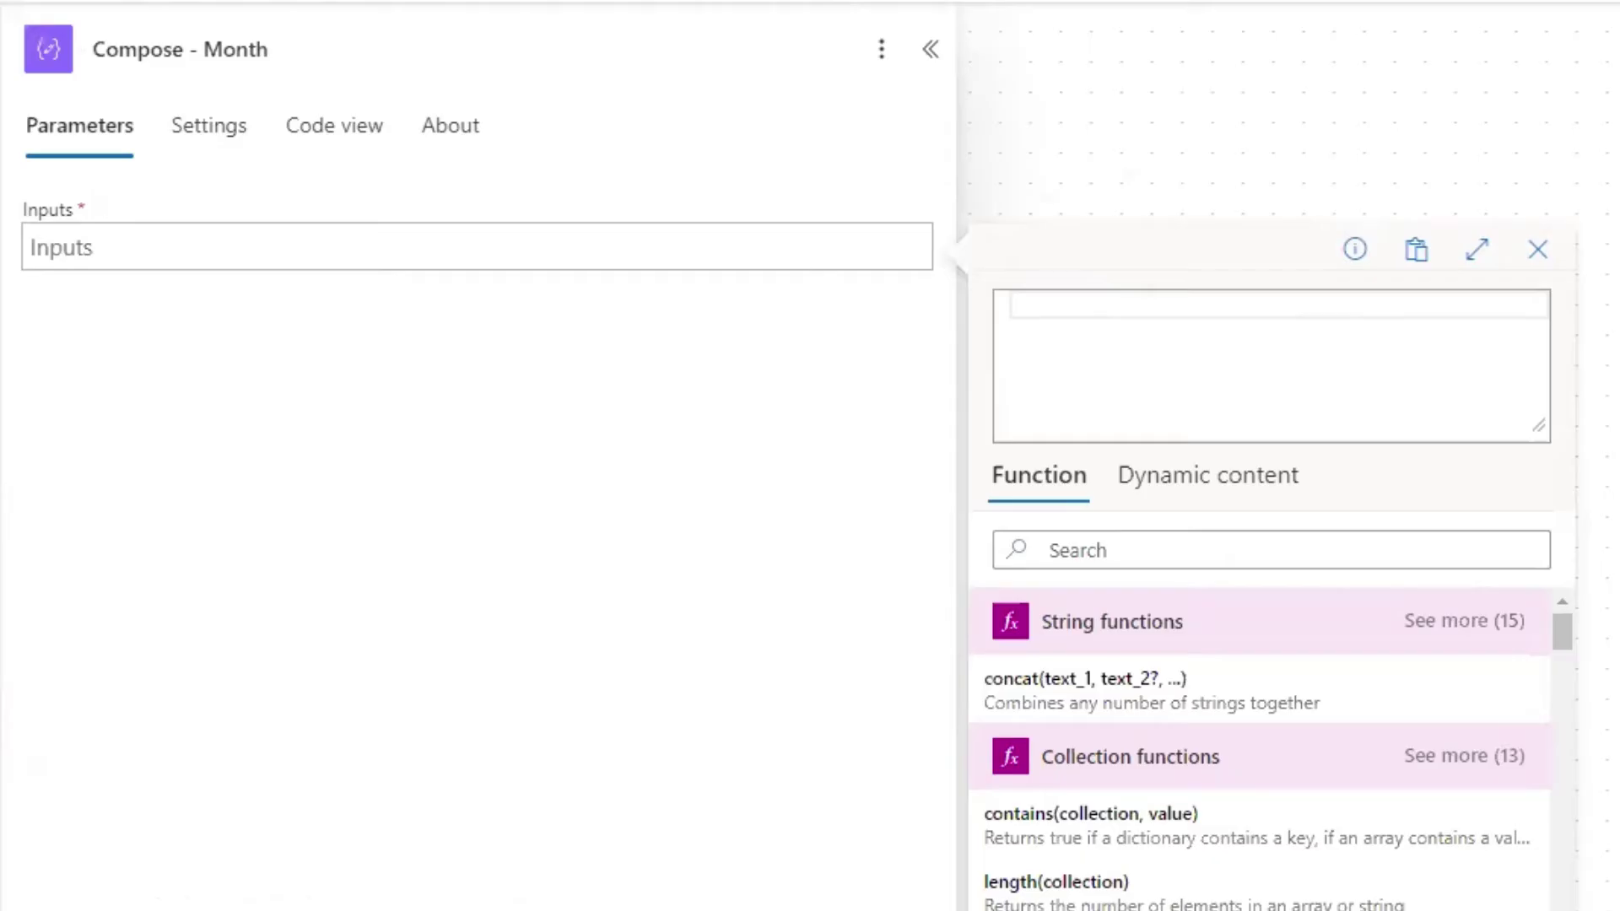
- Set Compose - Month's Inputs to split(triggerBody()?['{Name}'],'_')[2], checking the sample name in Notepad
left_click(1136, 301)
type("split(triggerBody()?['{Name}'],'_')[2]")
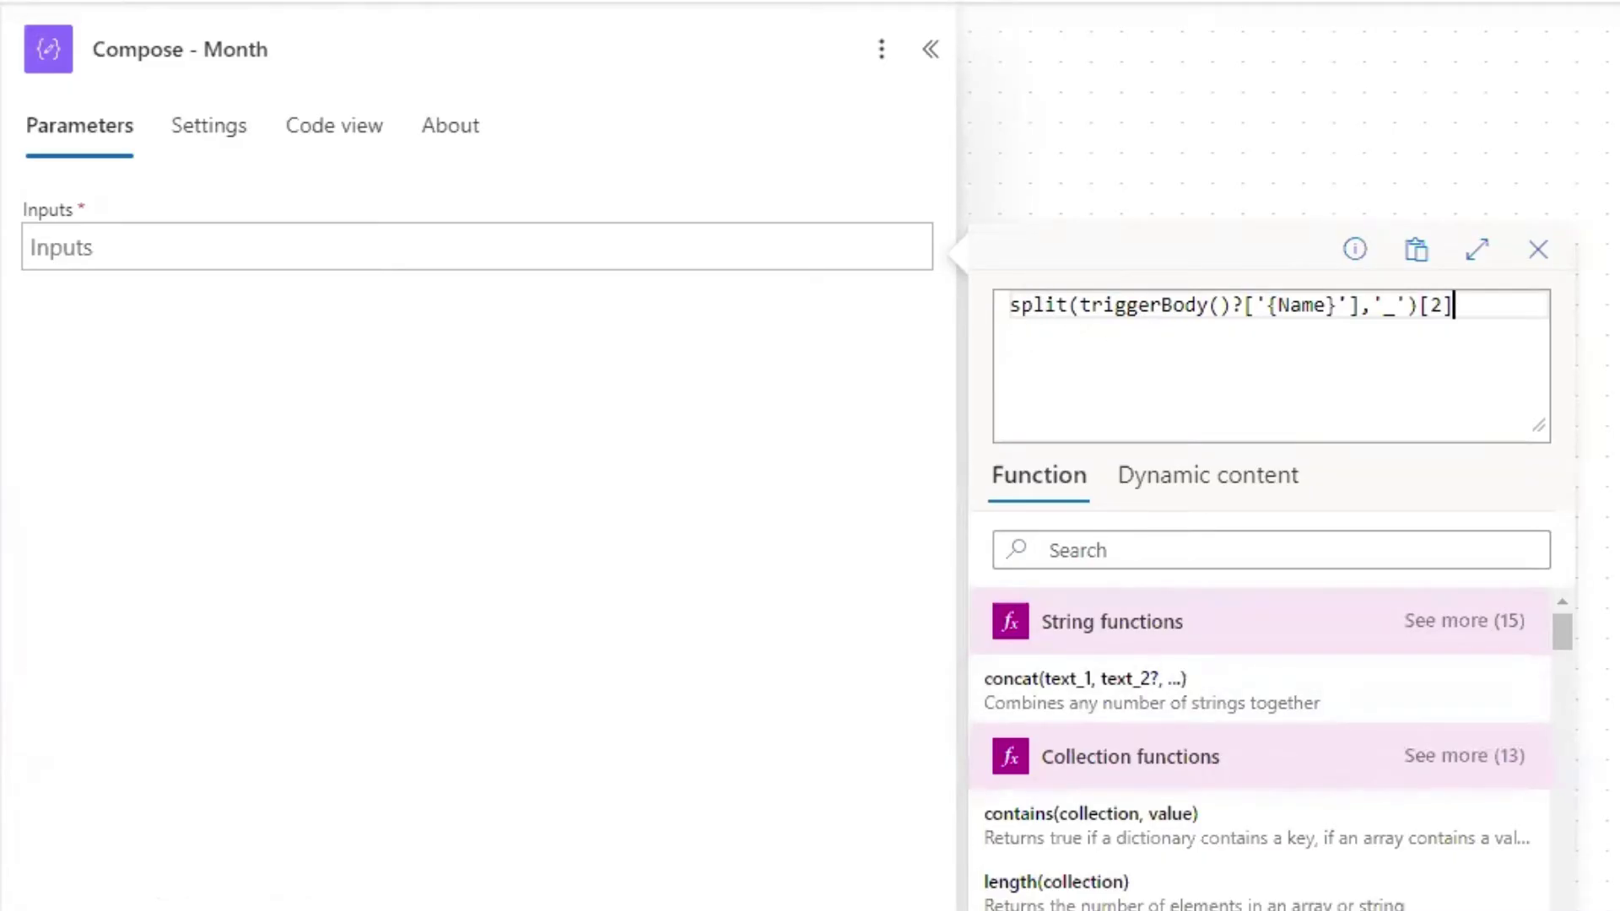
key("alt+Tab")
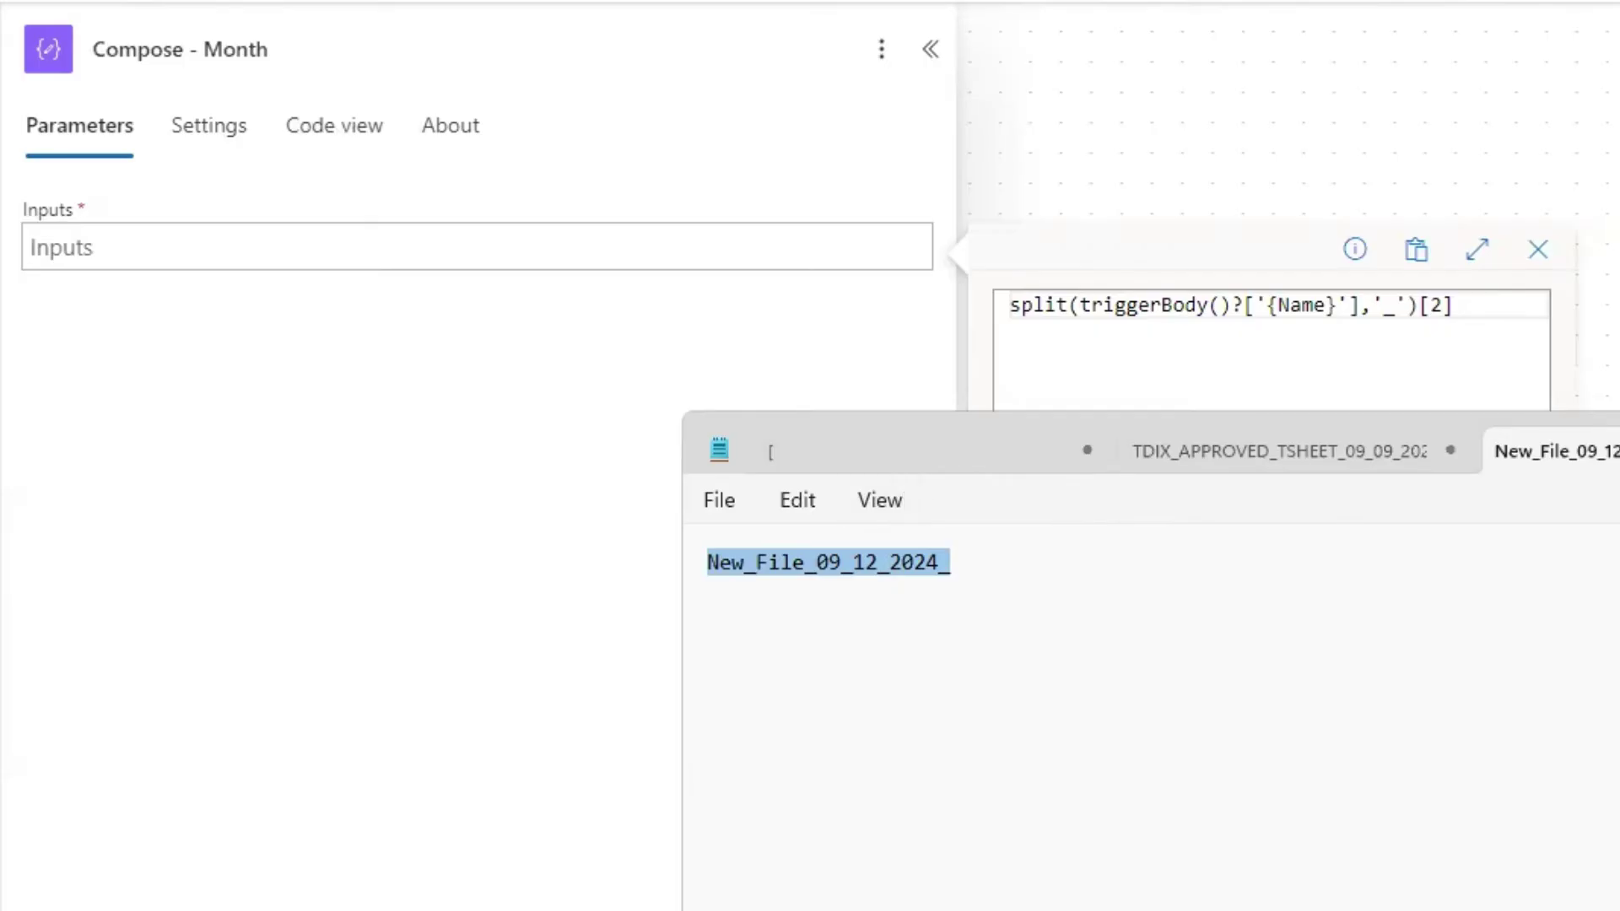
key("alt+Tab")
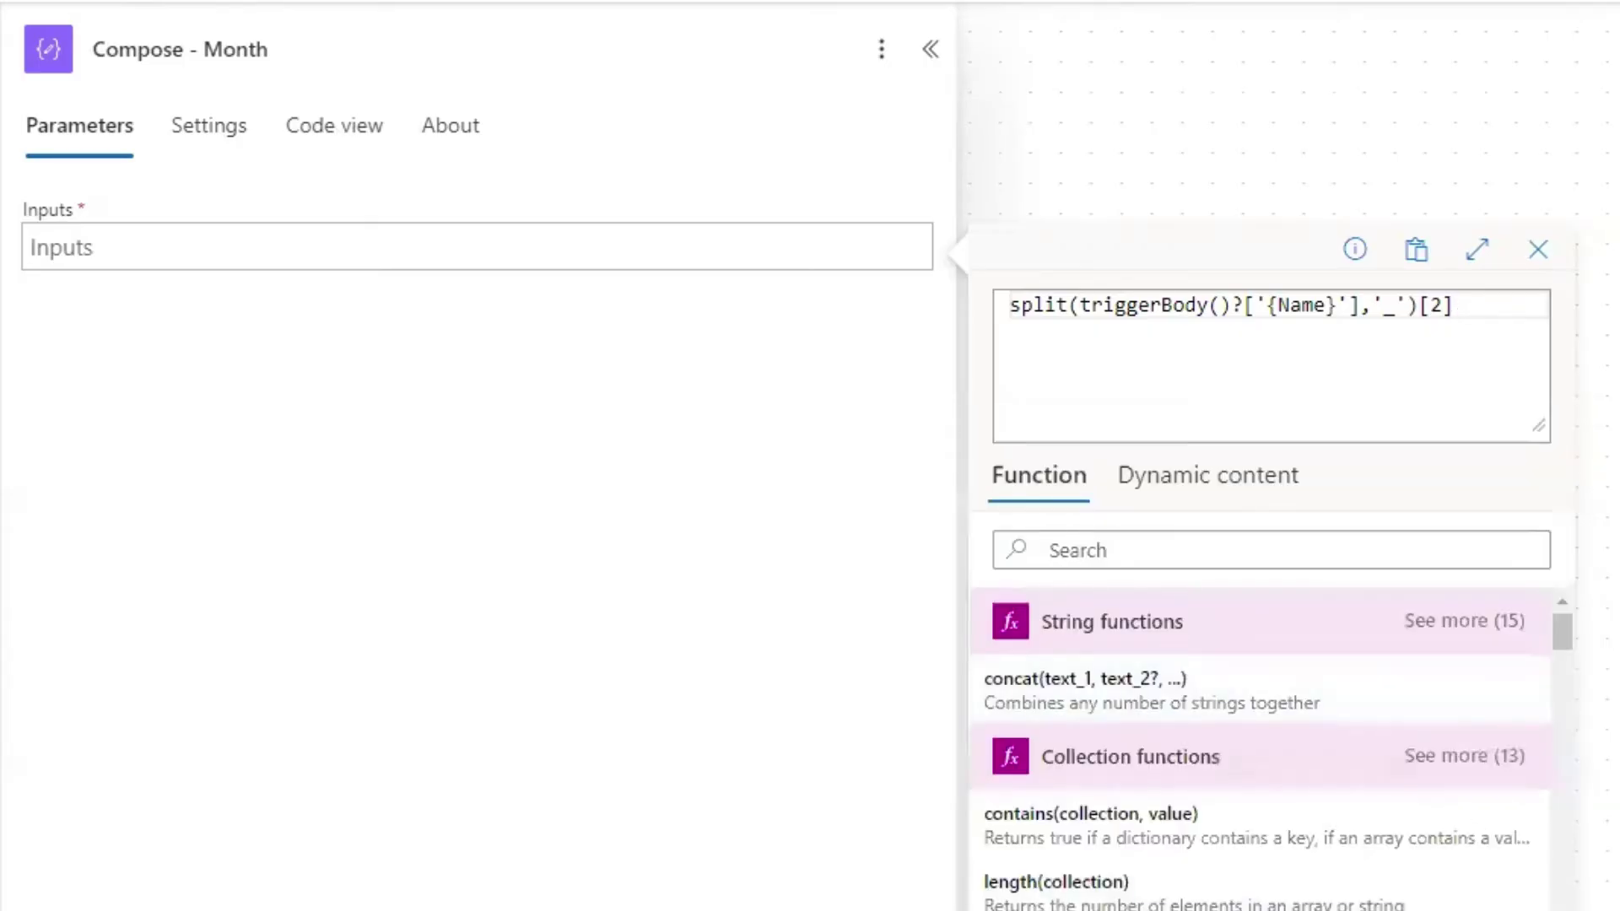
key("Return")
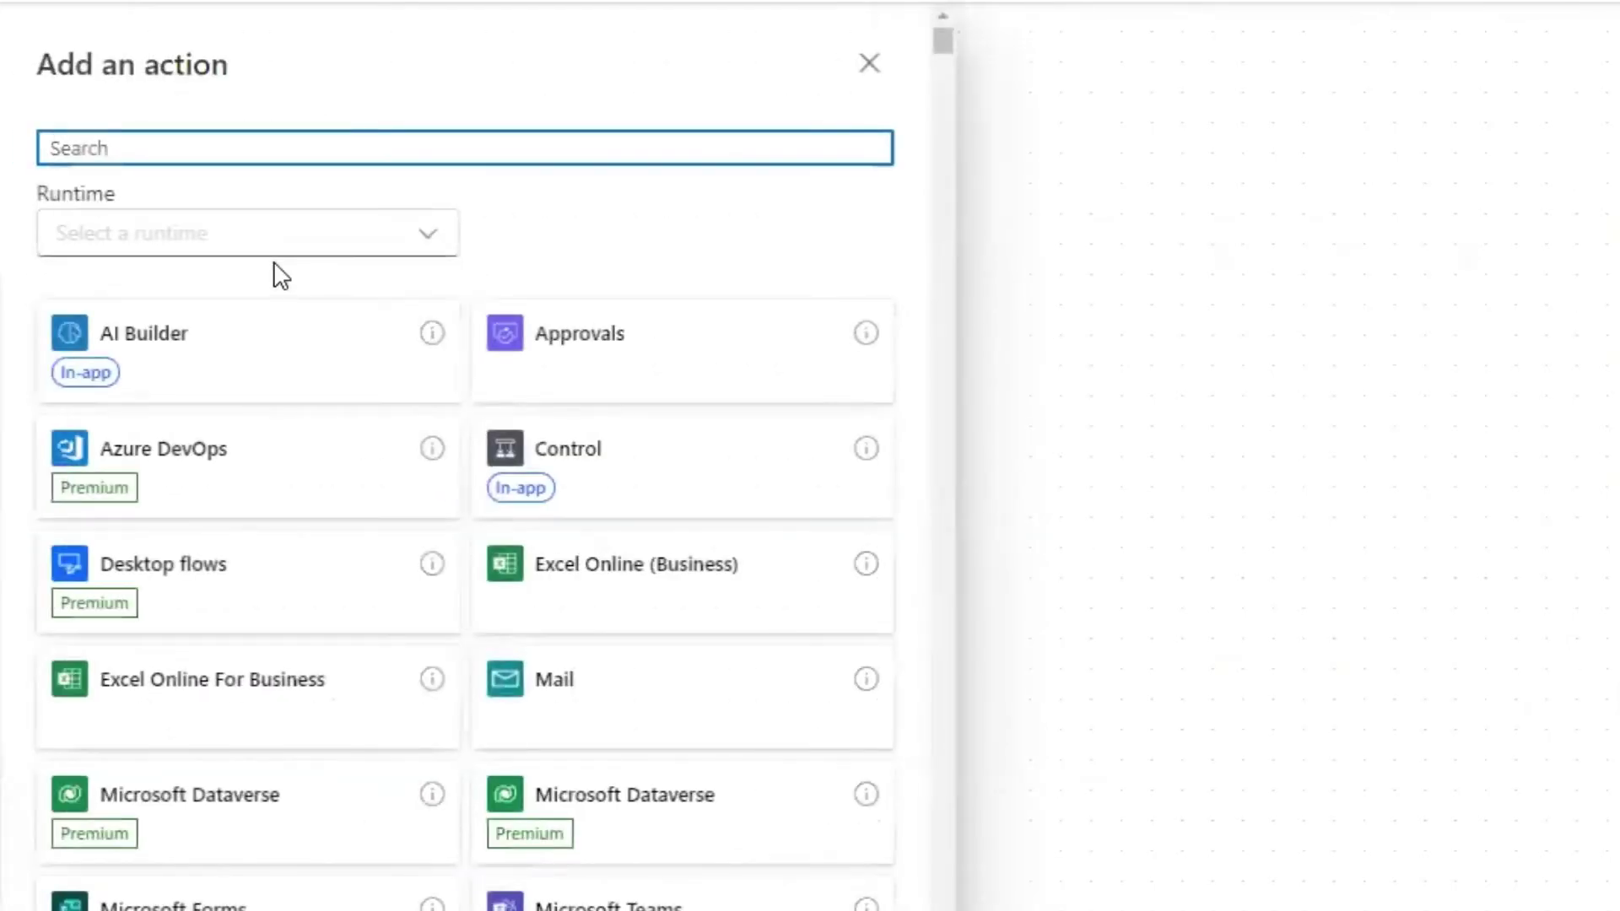
- Add another Compose action named 'Compose - Year' and open the expression editor for its Inputs
type("compose")
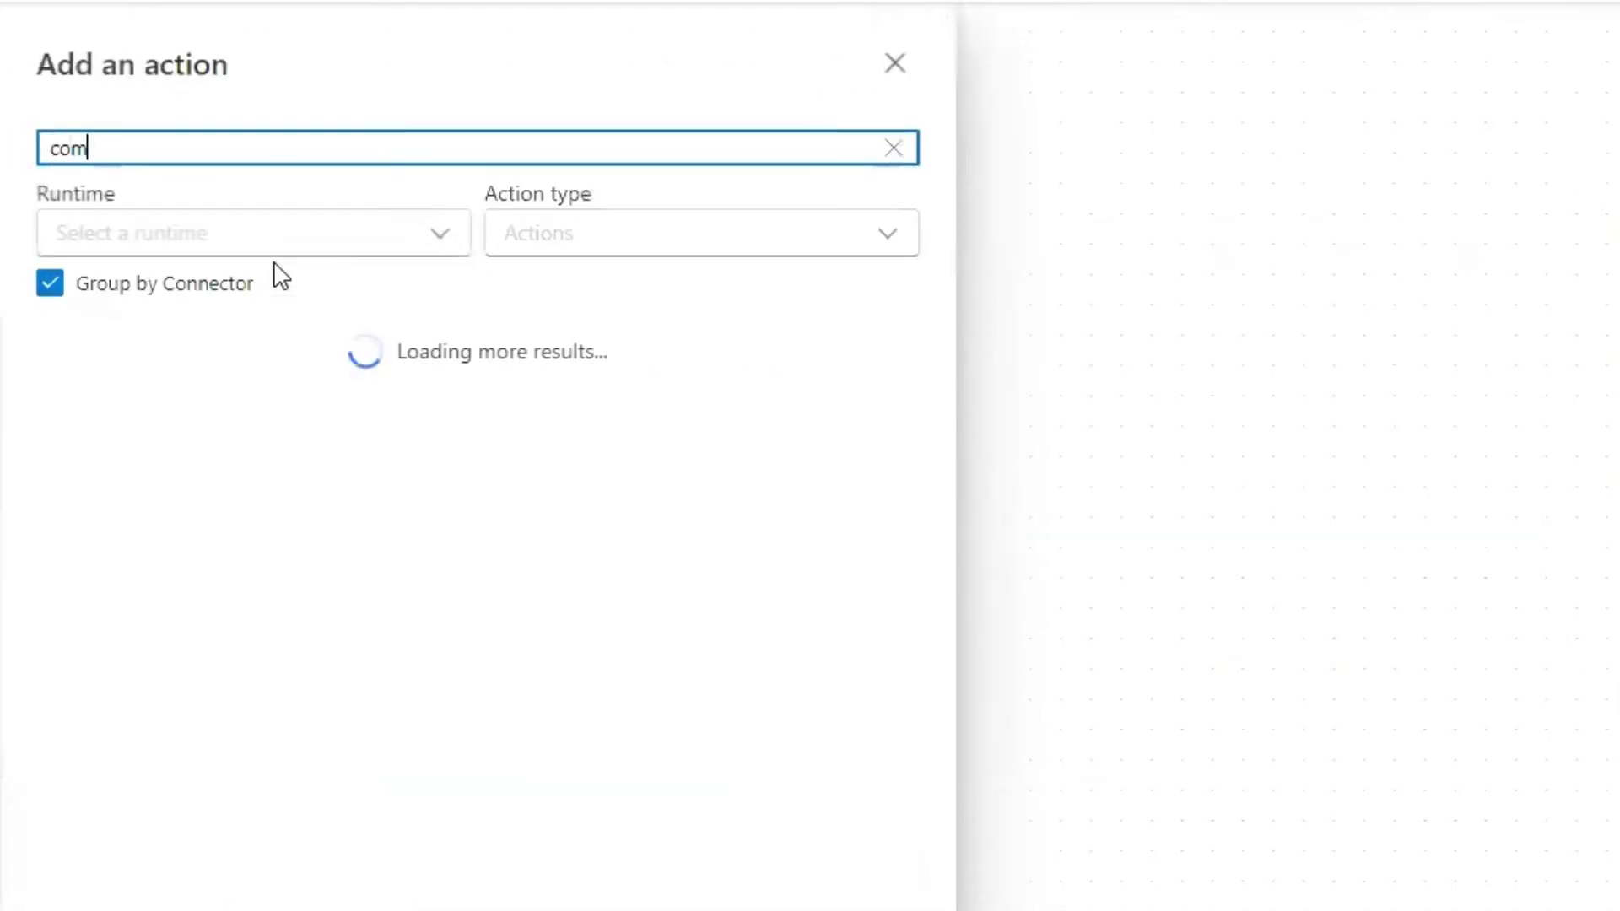
left_click(266, 472)
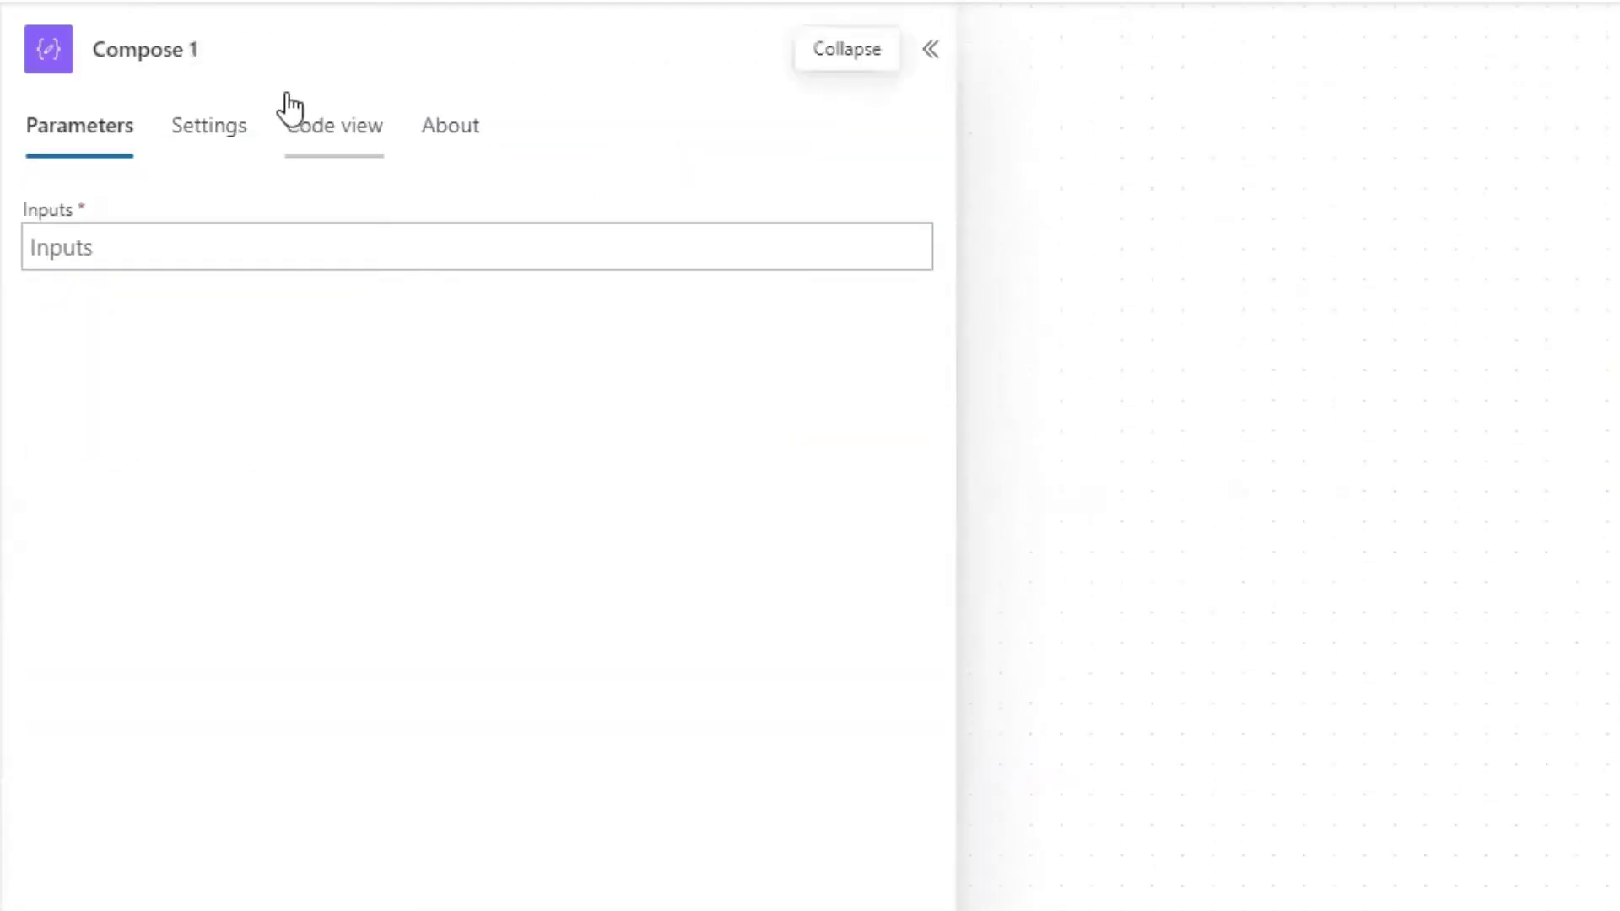
left_click(291, 49)
type("- Year")
left_click(304, 228)
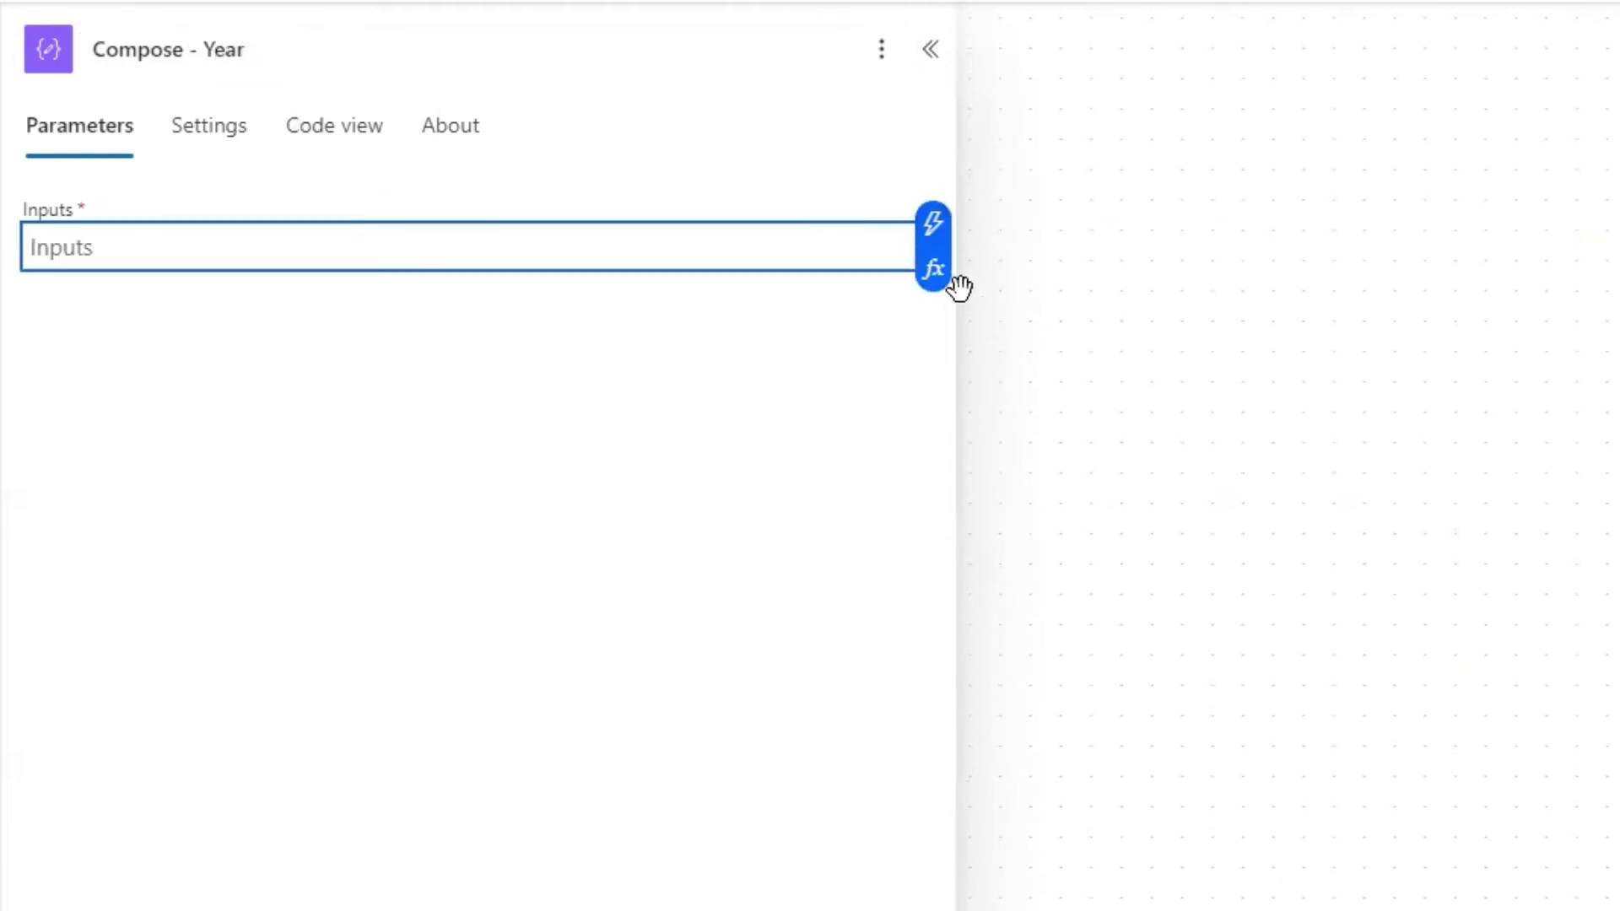
left_click(1011, 304)
left_click(158, 228)
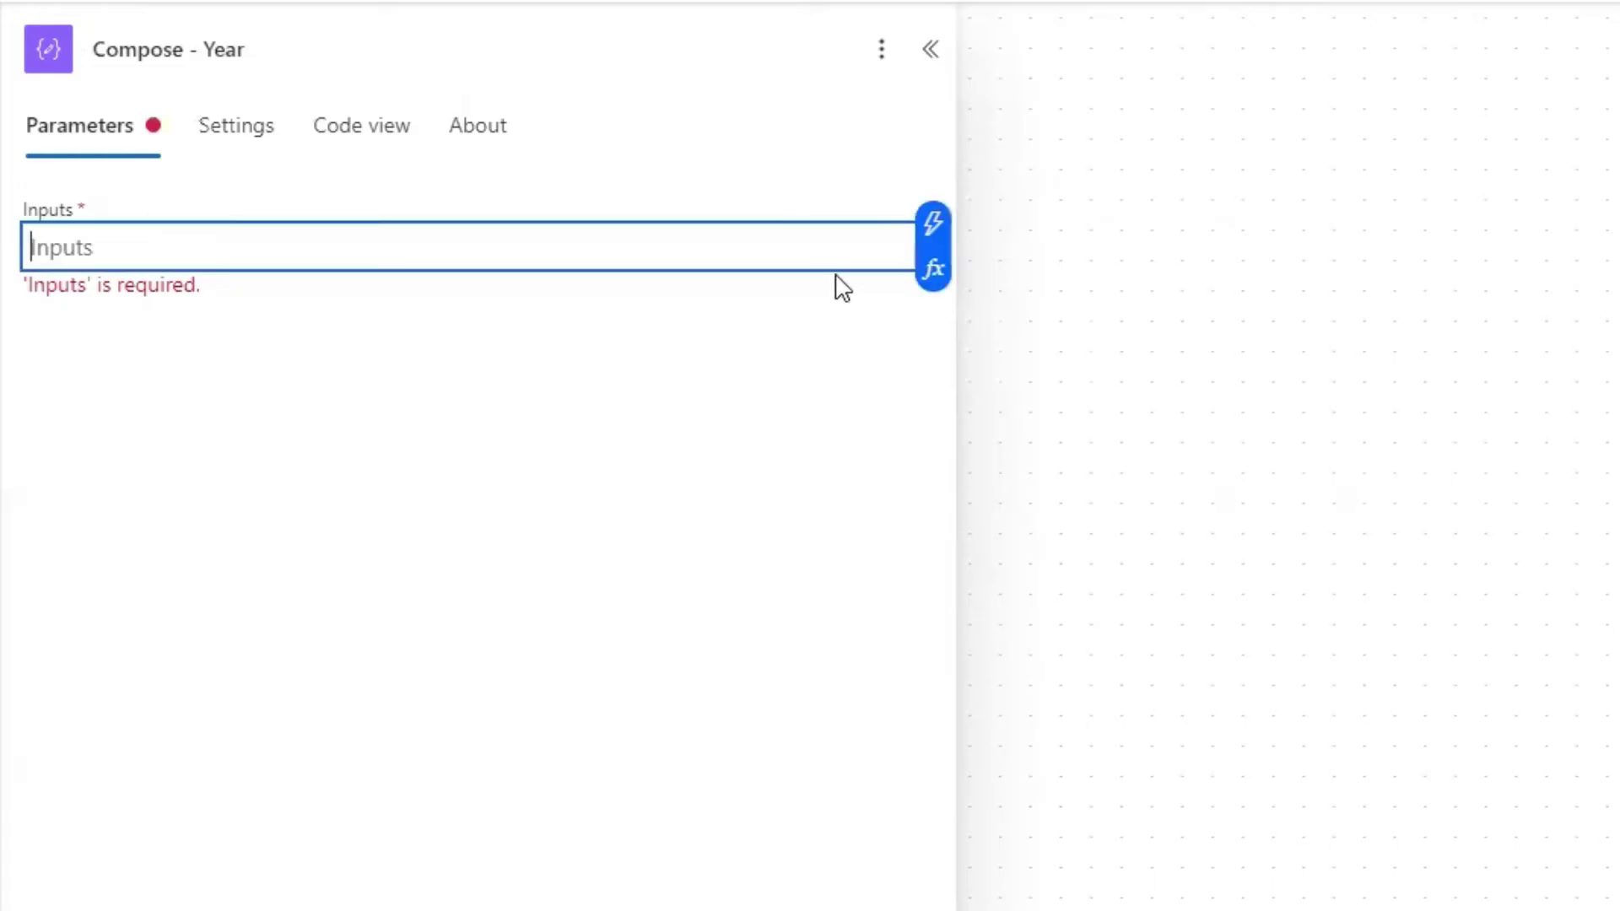
left_click(928, 270)
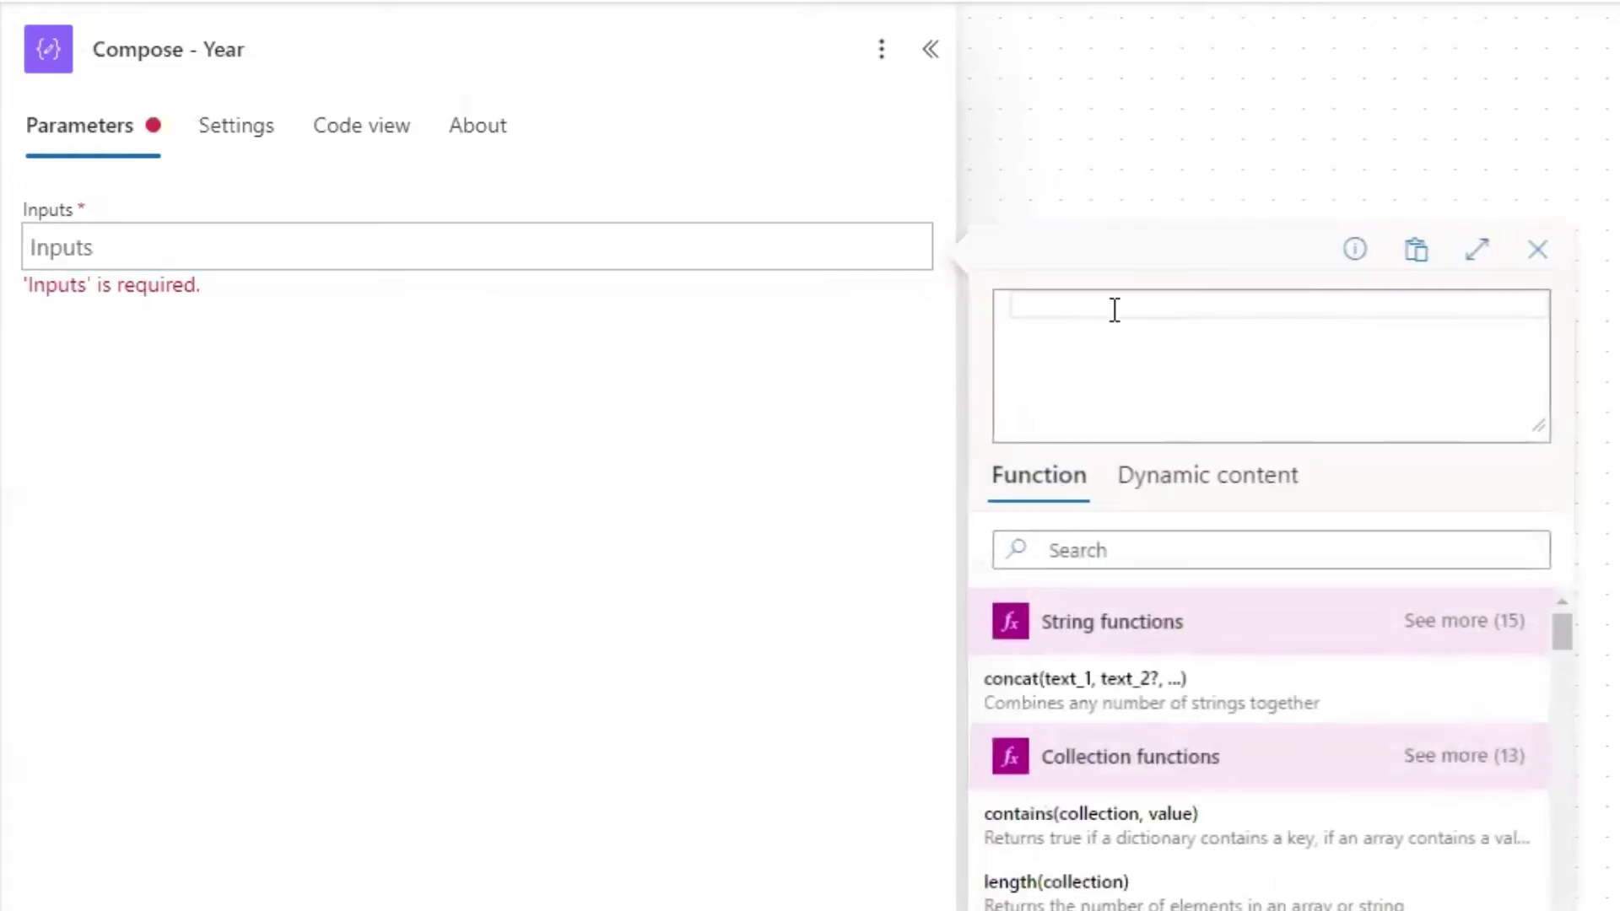
- Set Compose - Year's Inputs to split(triggerBody()?['{Name}'],'_')[4]
type("split(triggerBody()?['{Name}'],'_')[2]")
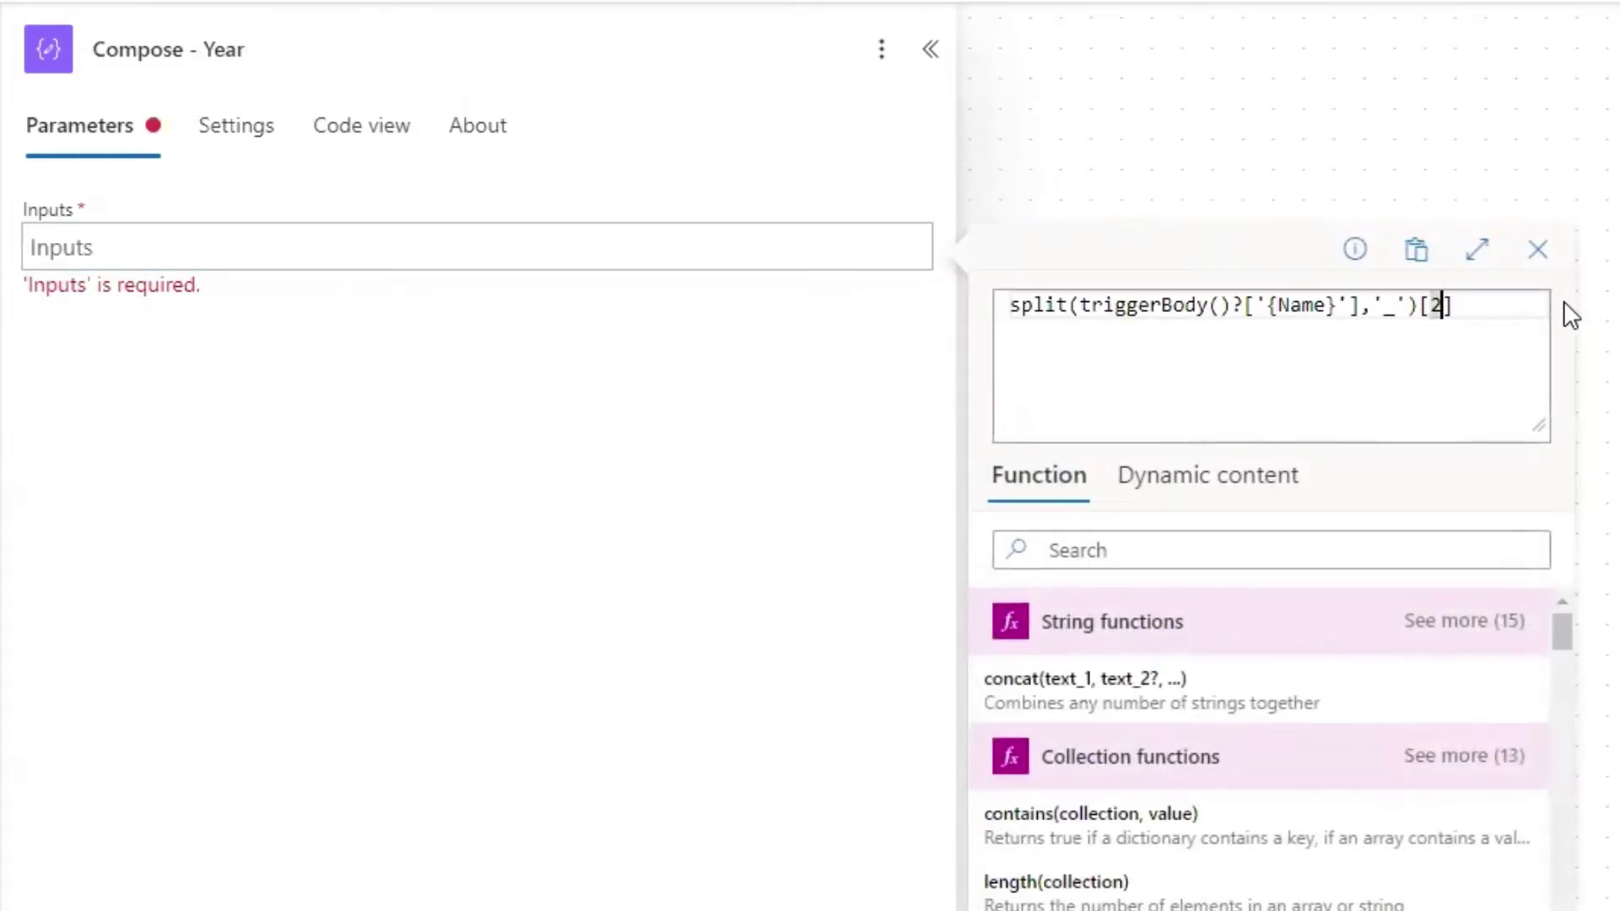
key("BackSpace")
type("4")
key("alt+Tab")
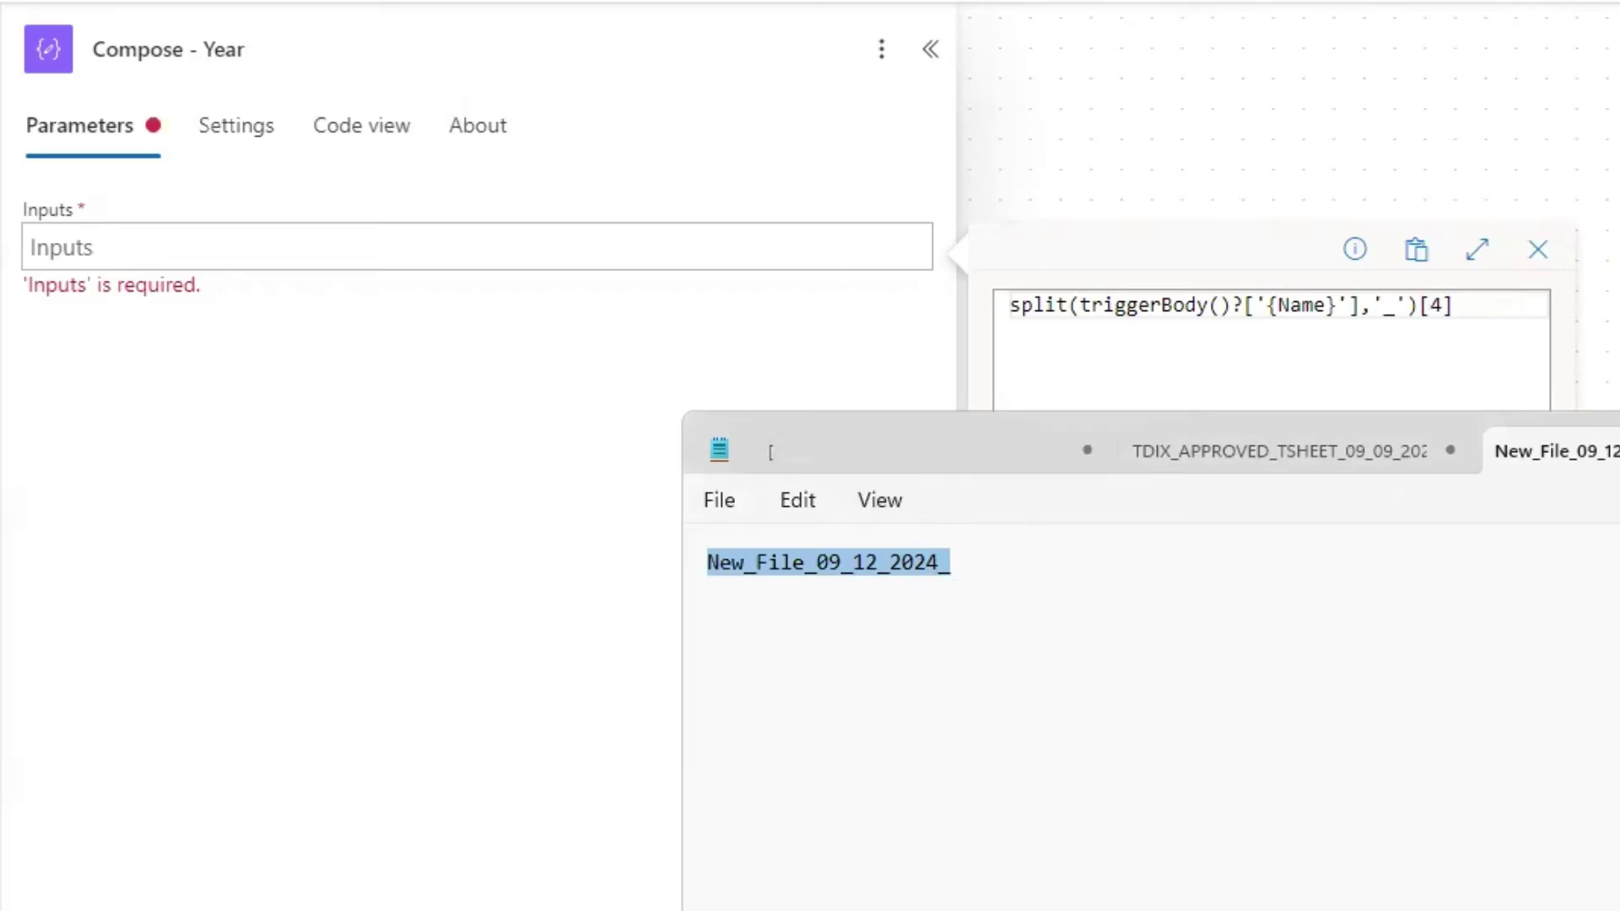
key("alt+Tab")
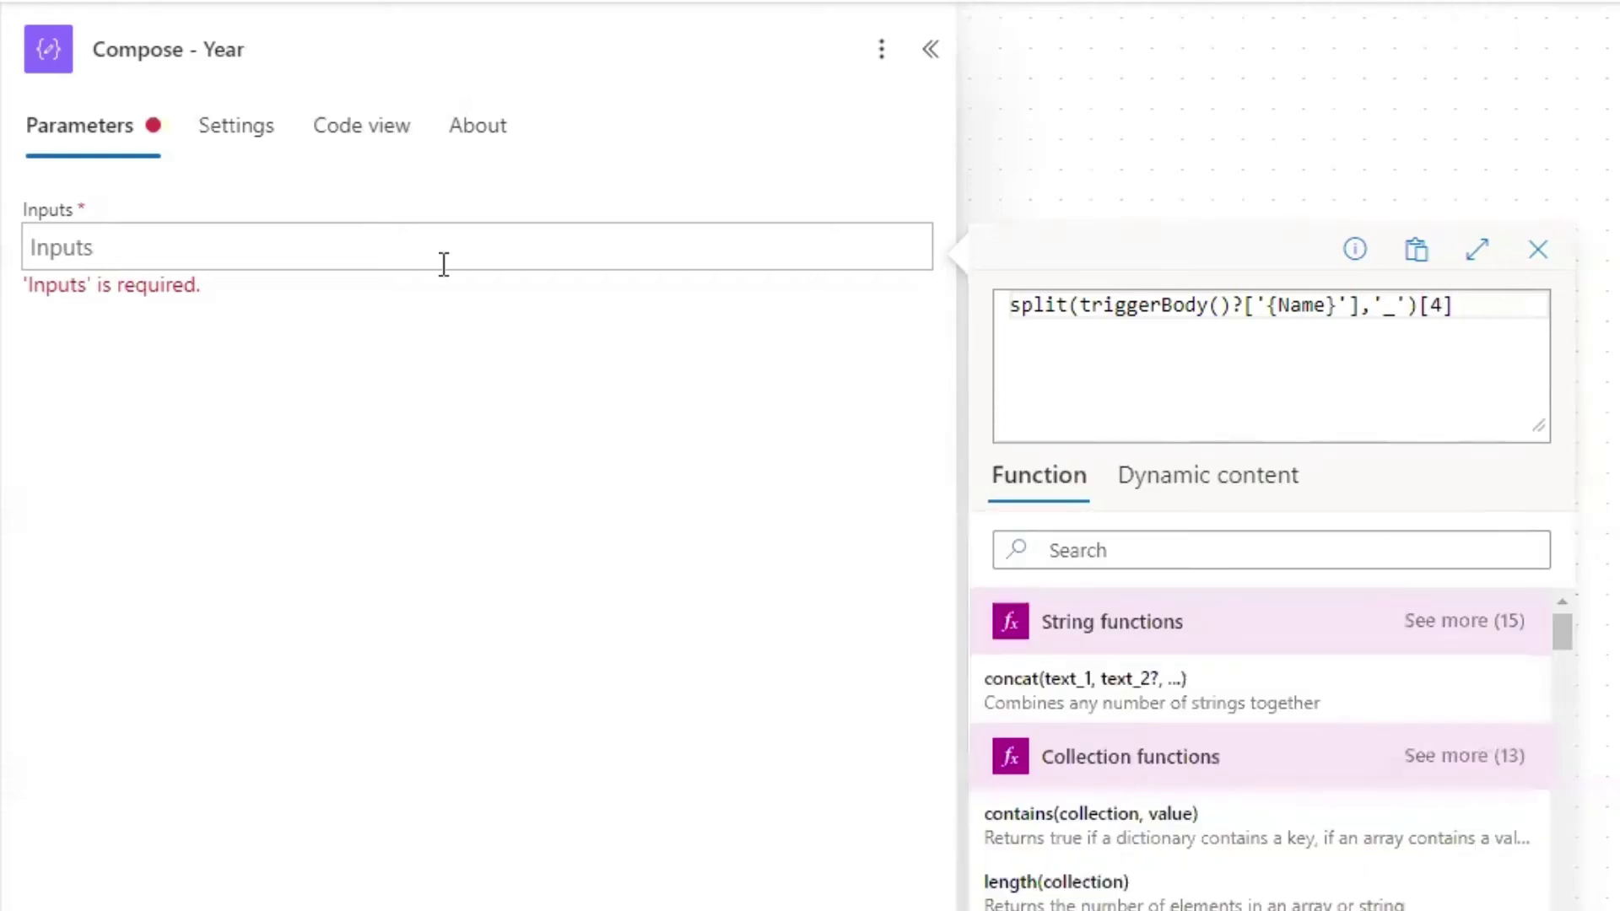
key("Return")
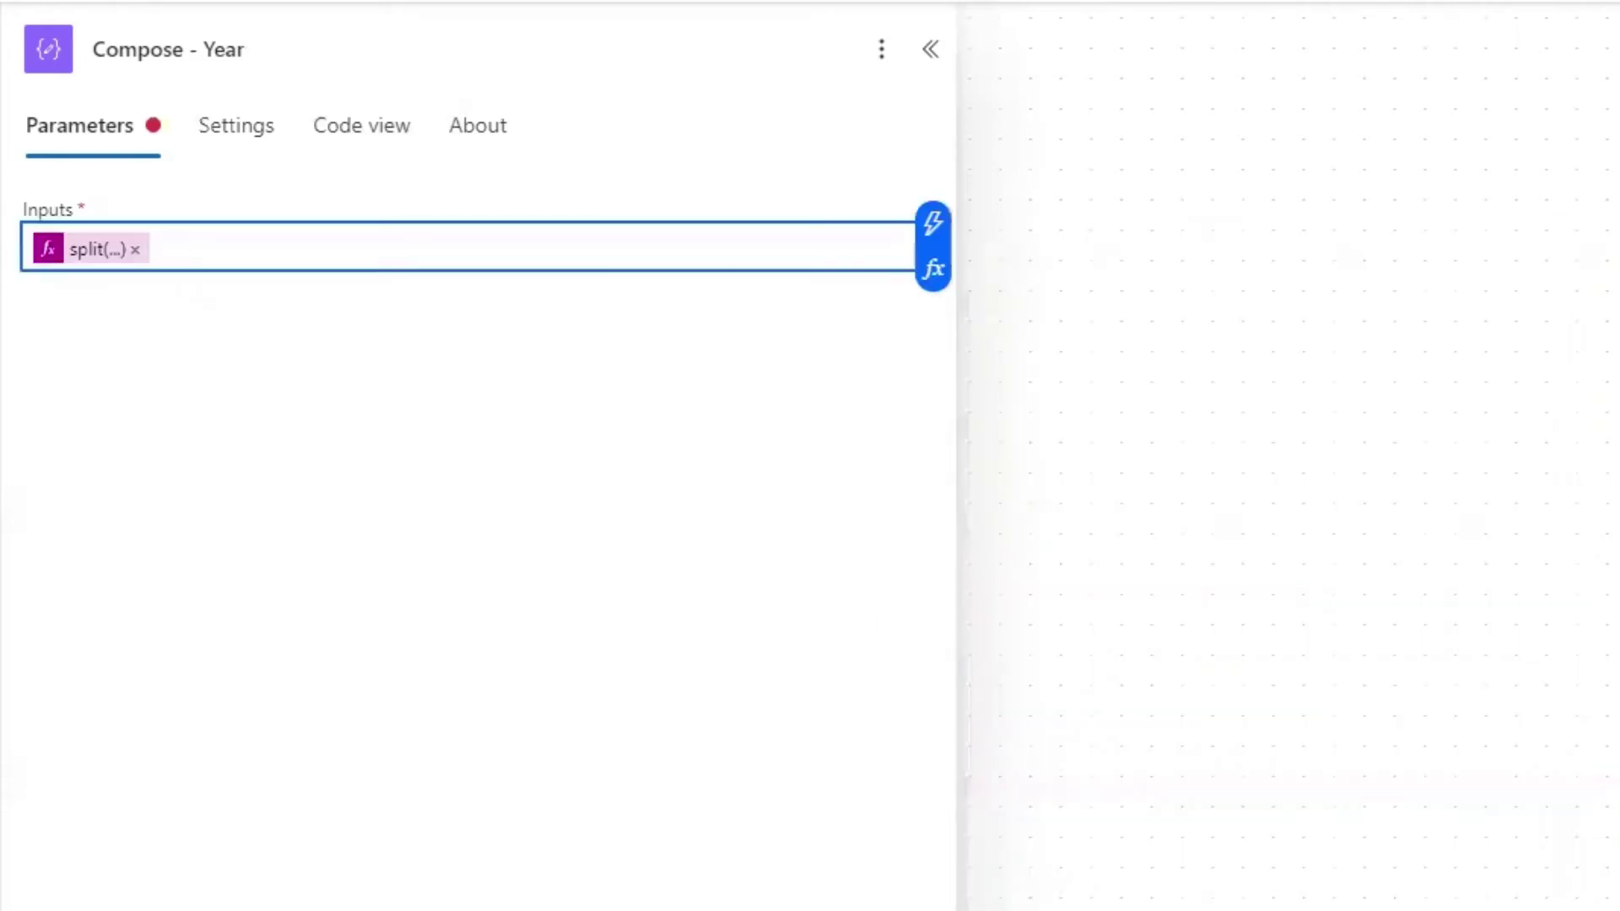
- Make the Move file destination /Test Documents/Directory/ plus the Month and Year outputs, underscore-separated
left_click(1432, 641)
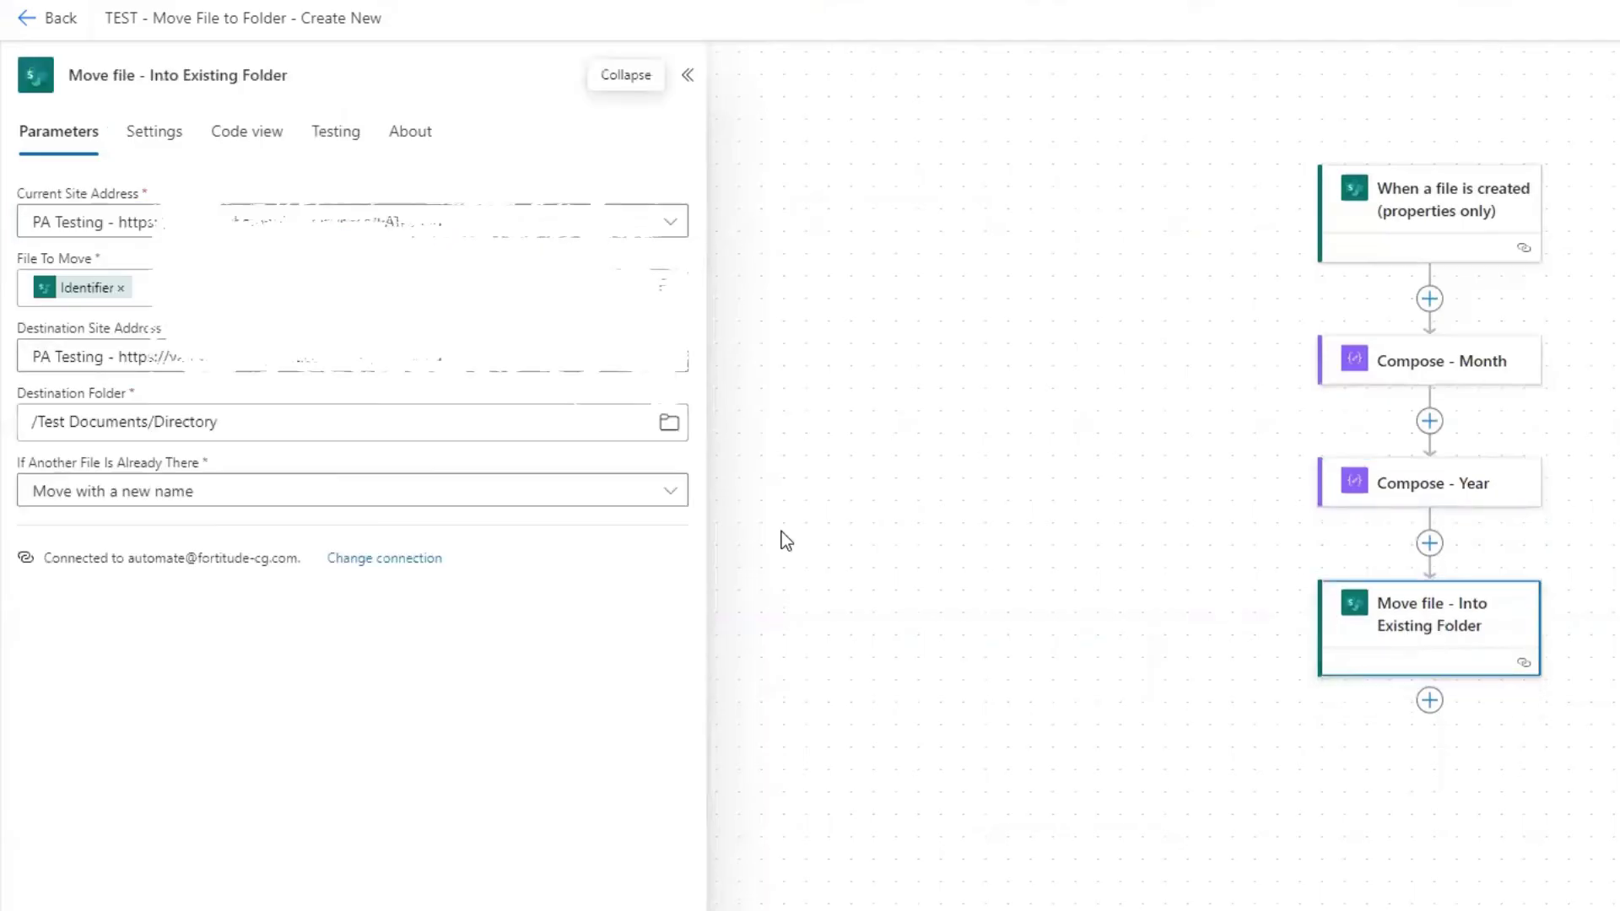
left_click(278, 422)
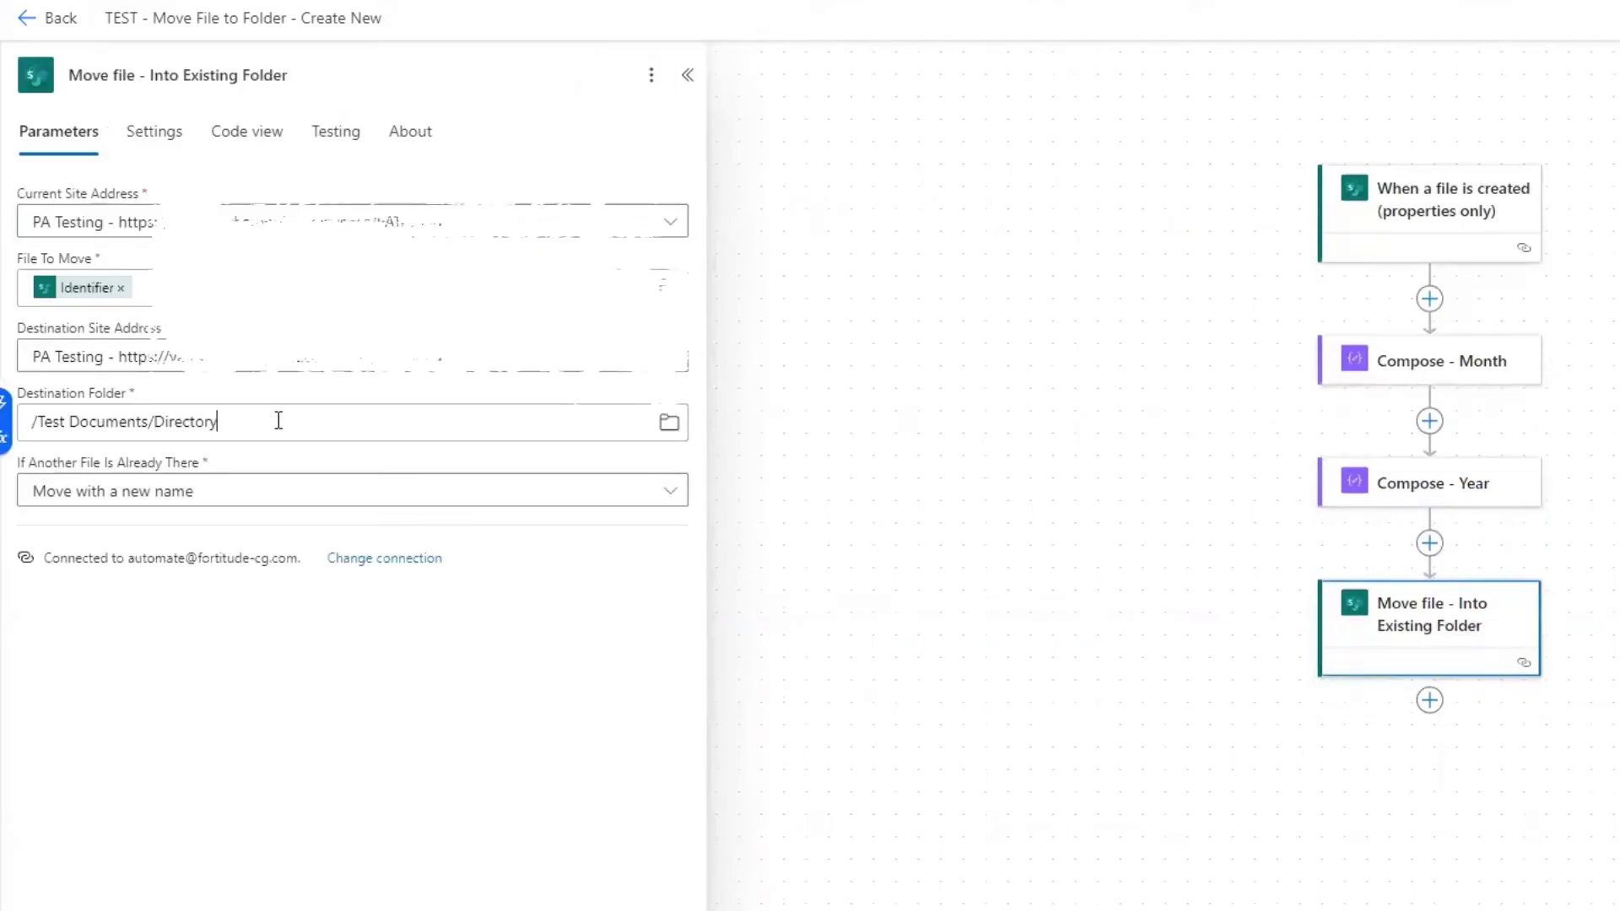
type("/")
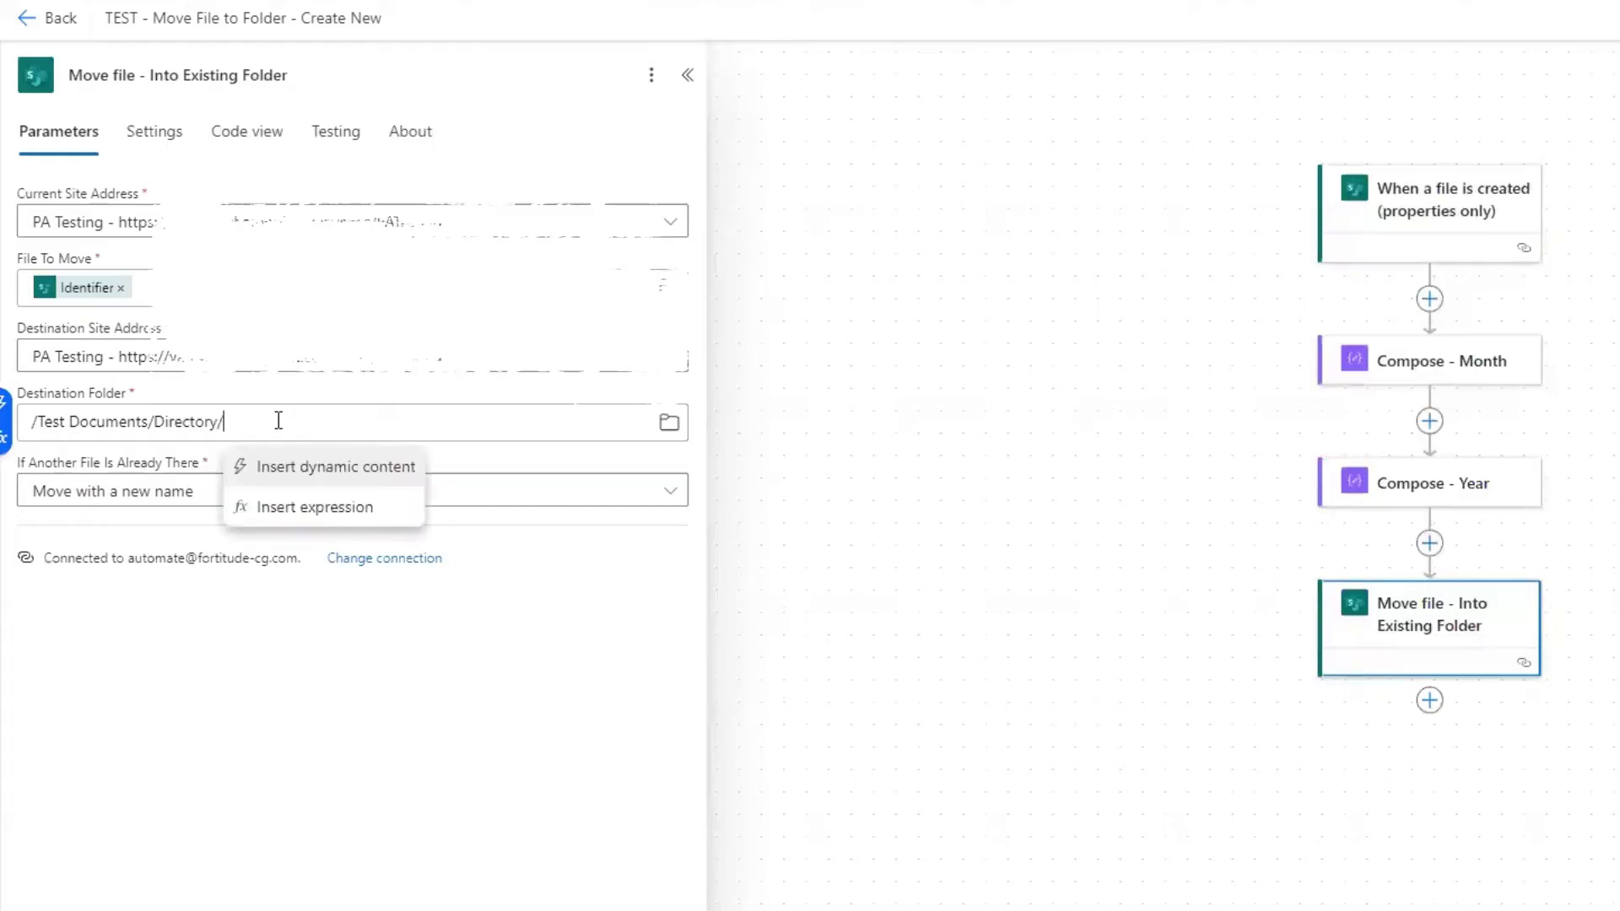
left_click(306, 467)
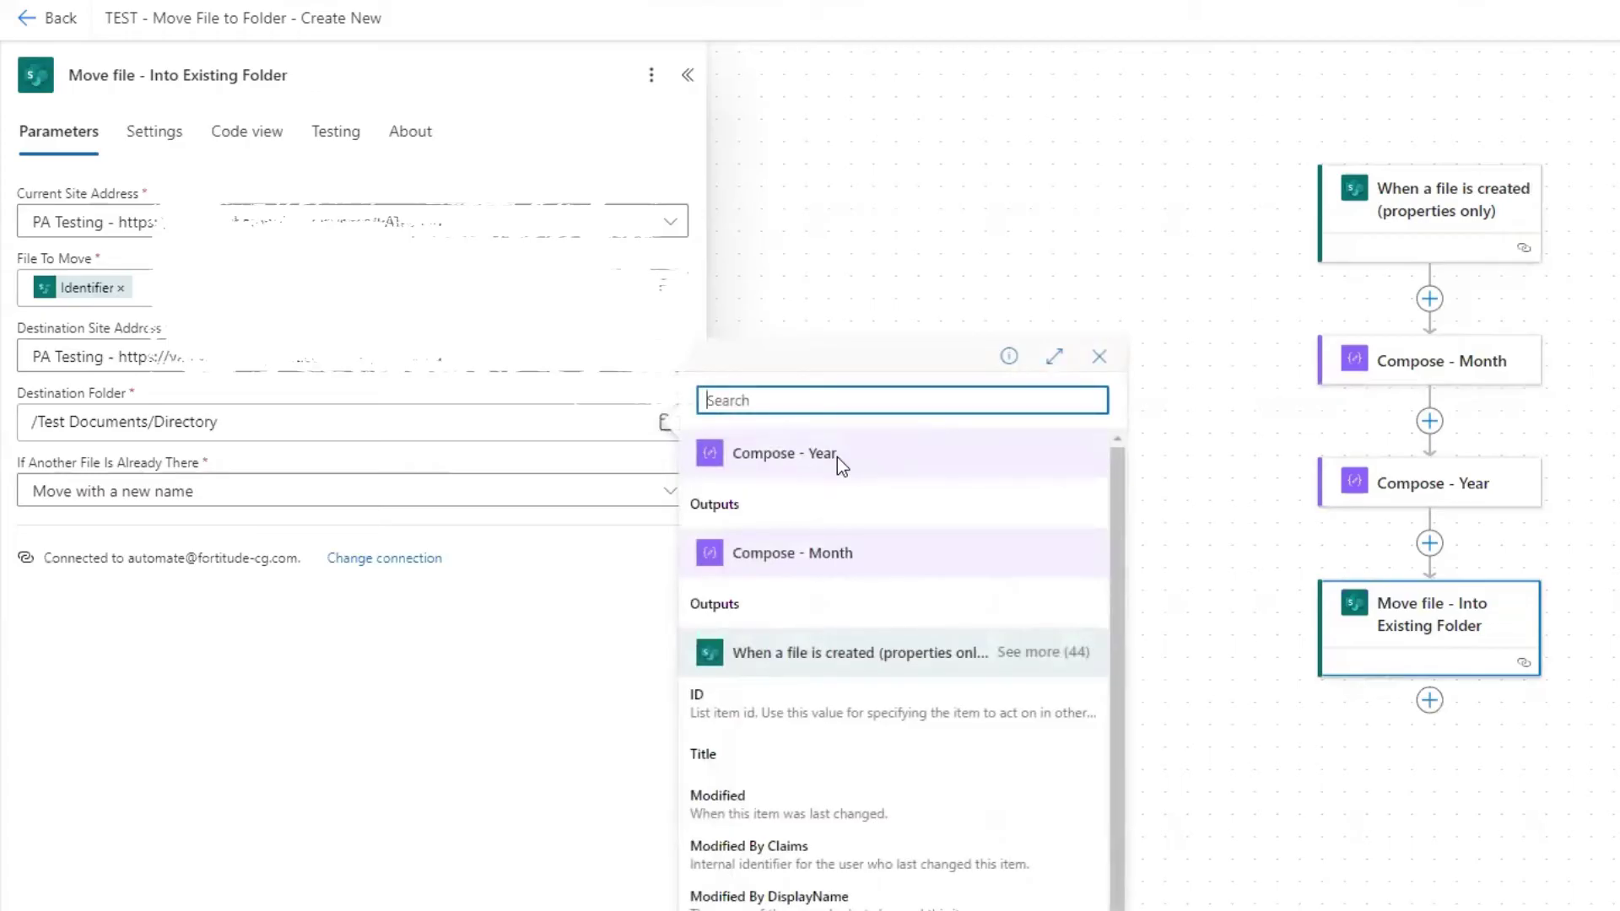
left_click(850, 604)
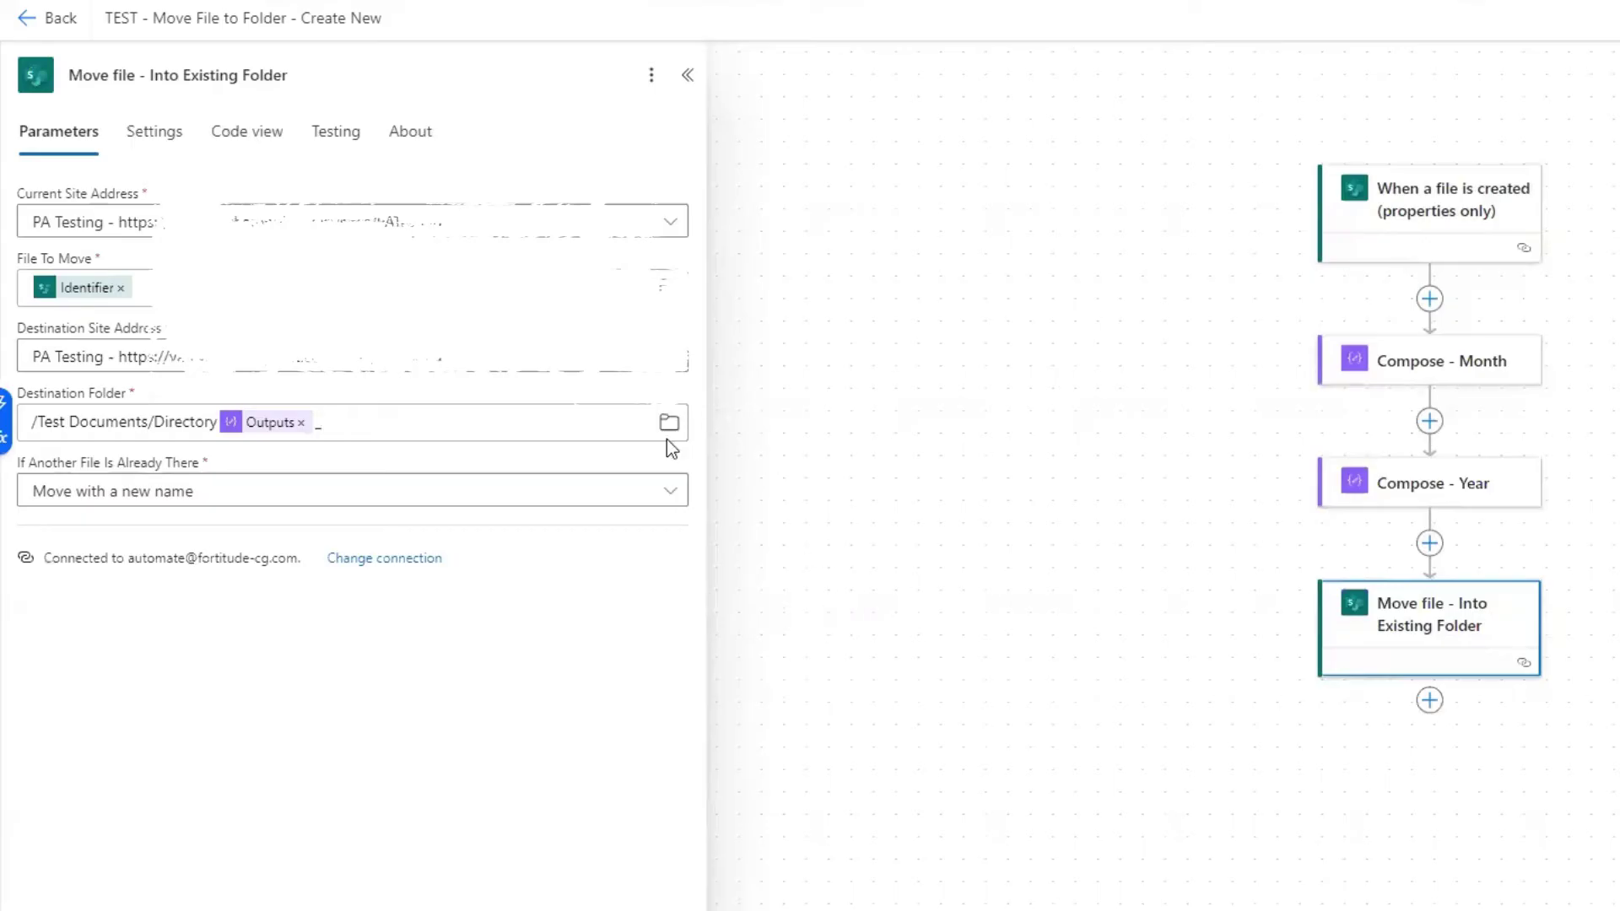
left_click(4, 402)
left_click(782, 507)
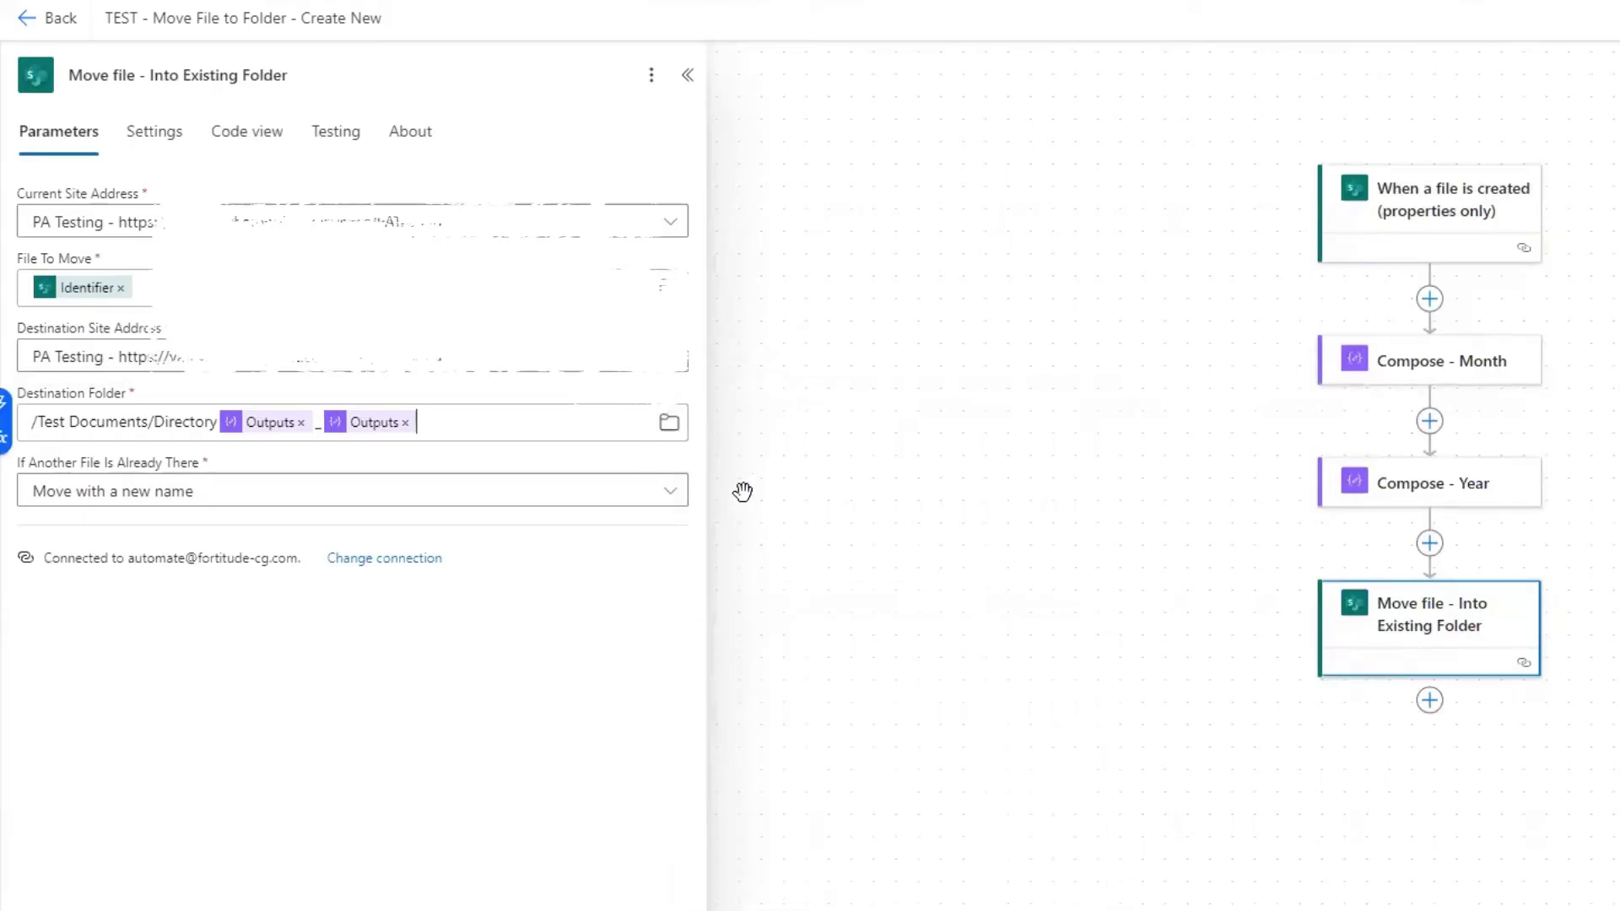
left_click(212, 422)
type("/")
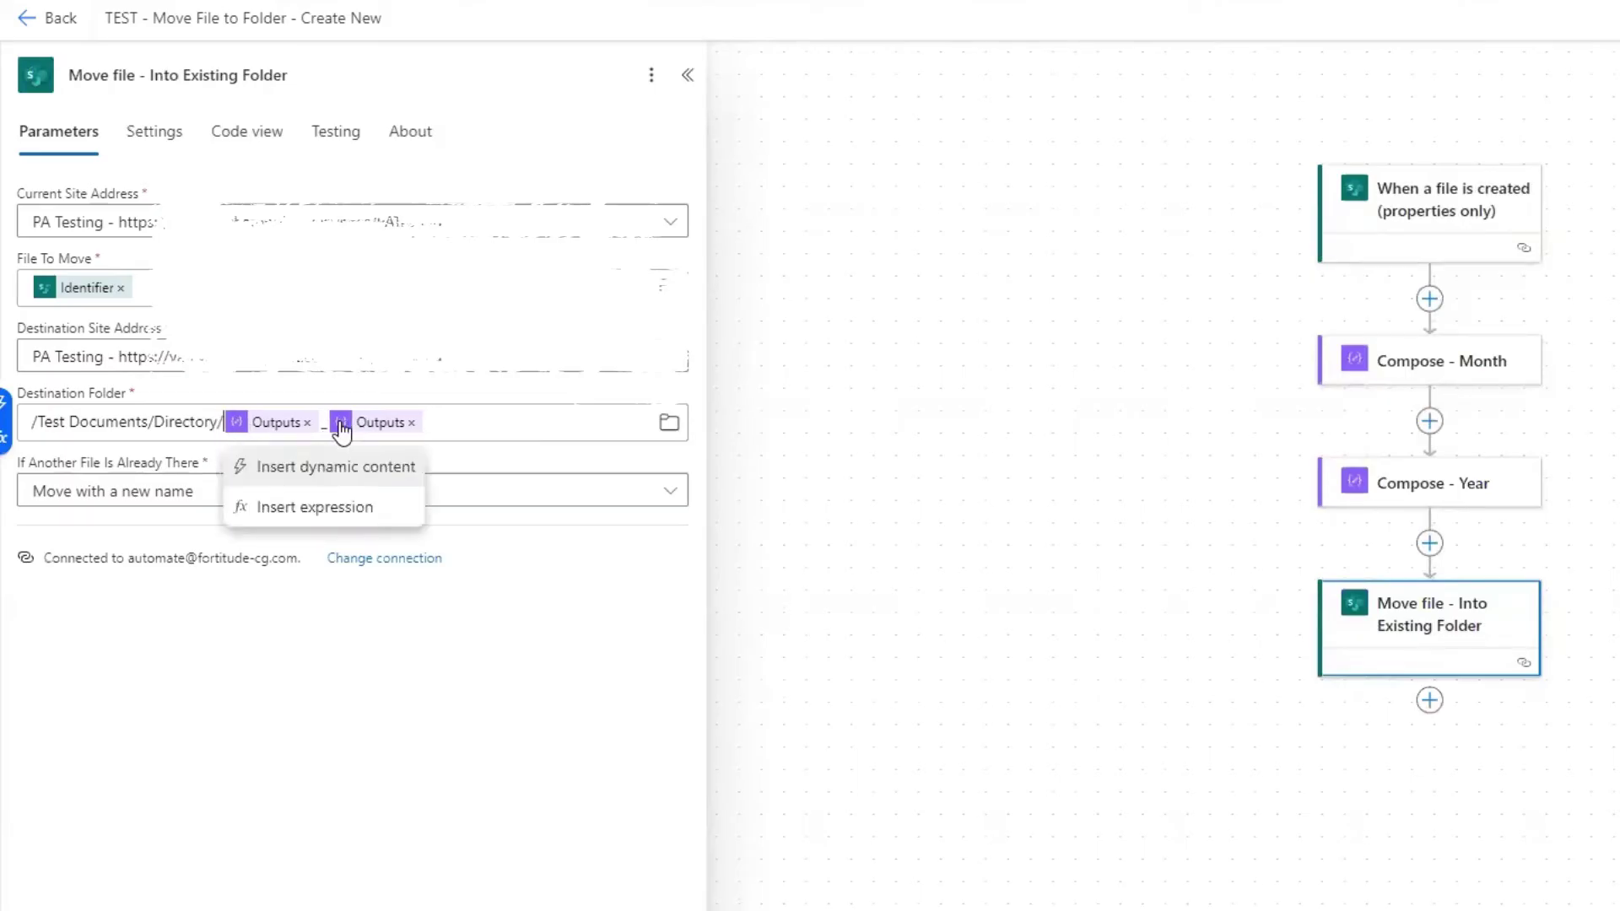
left_click(460, 422)
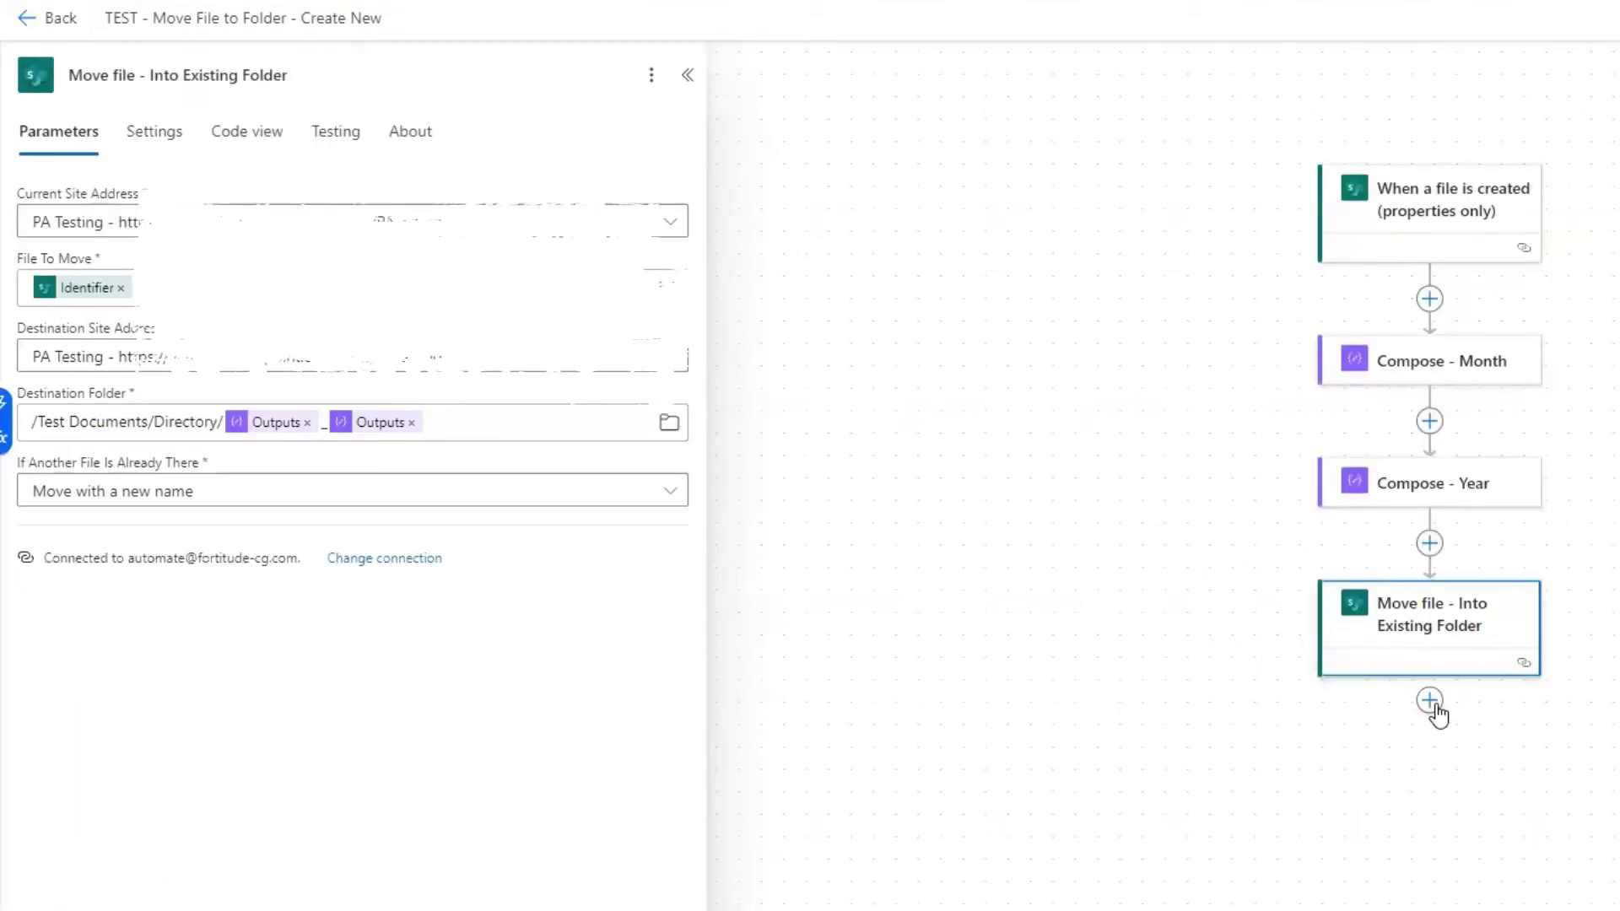
- Add a SharePoint Create new folder action after the move step, targeting the Test Documents library
left_click(1431, 702)
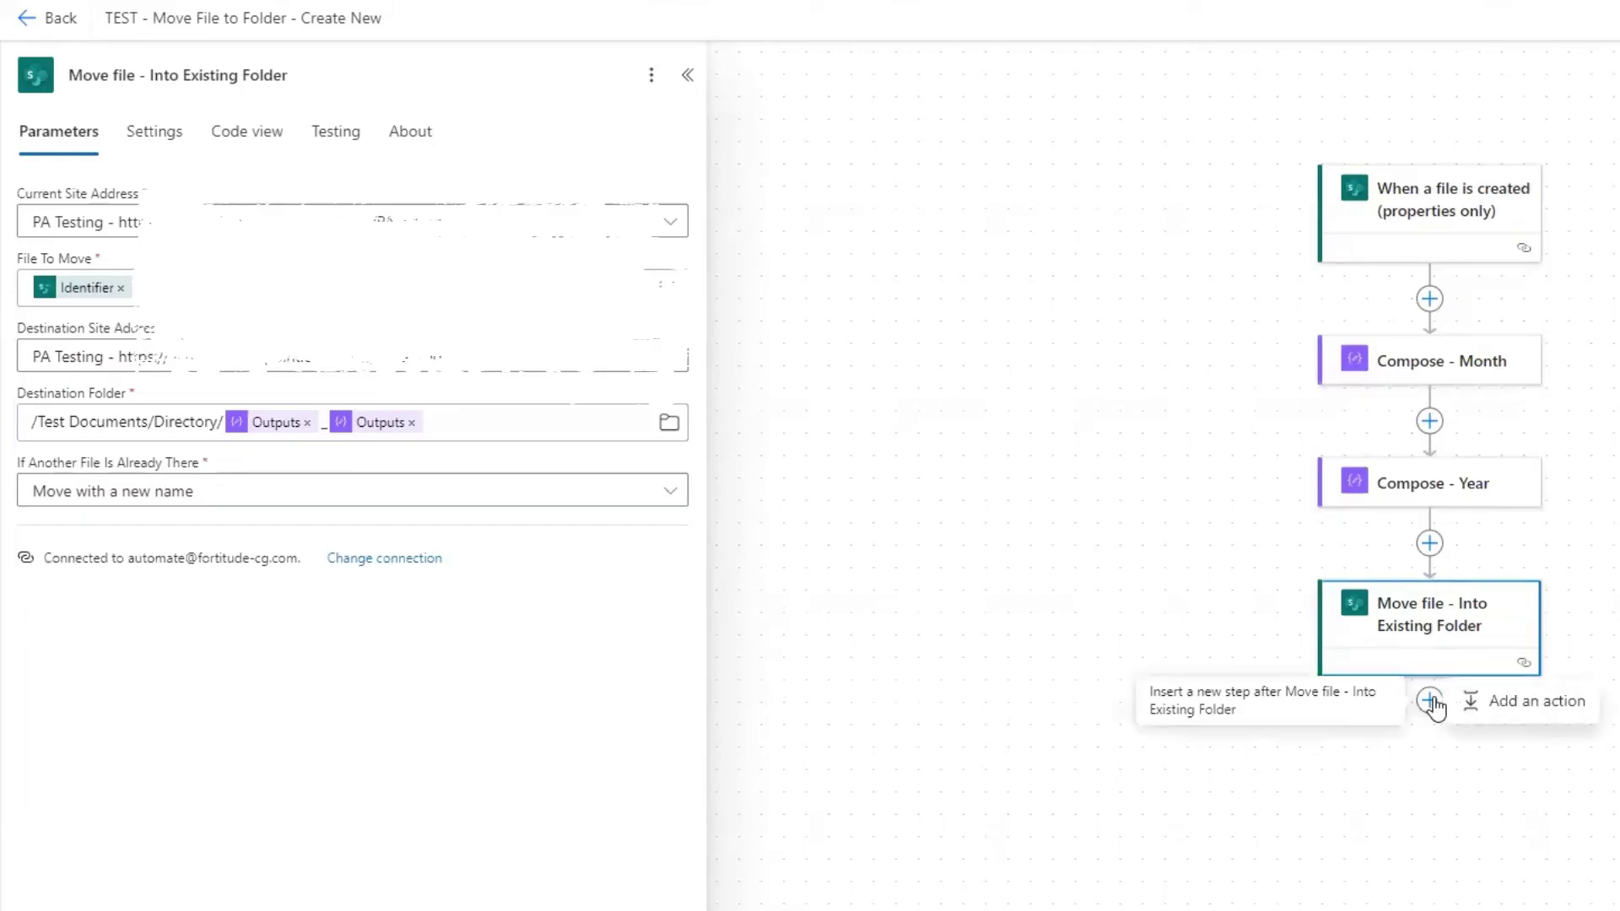
left_click(1526, 706)
type("create")
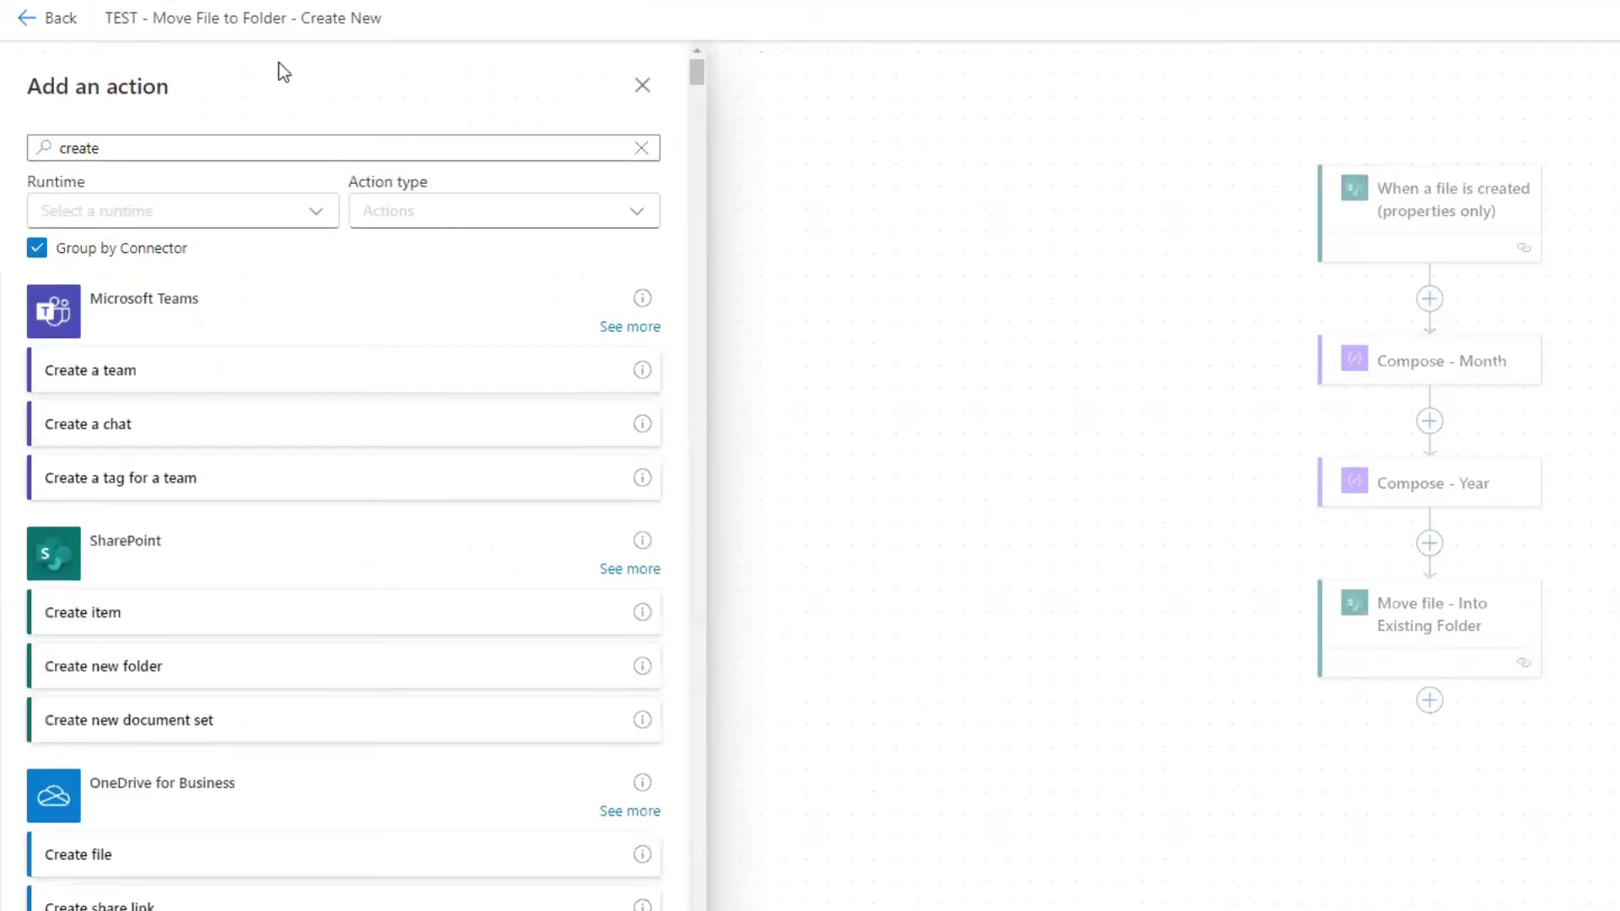
left_click(218, 146)
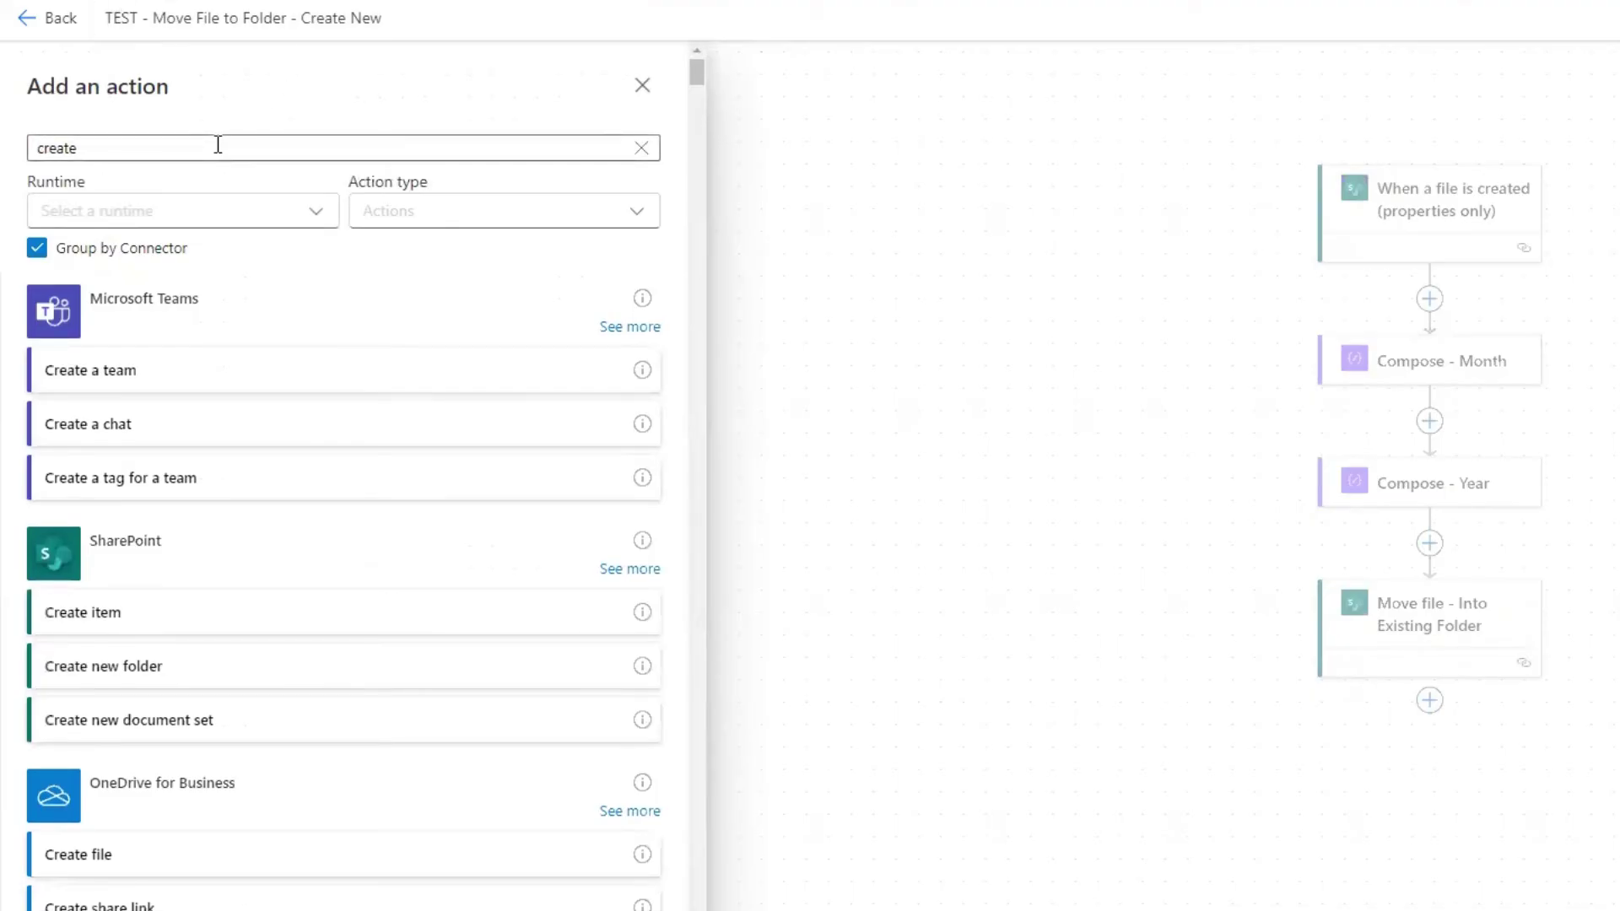
type("new folder")
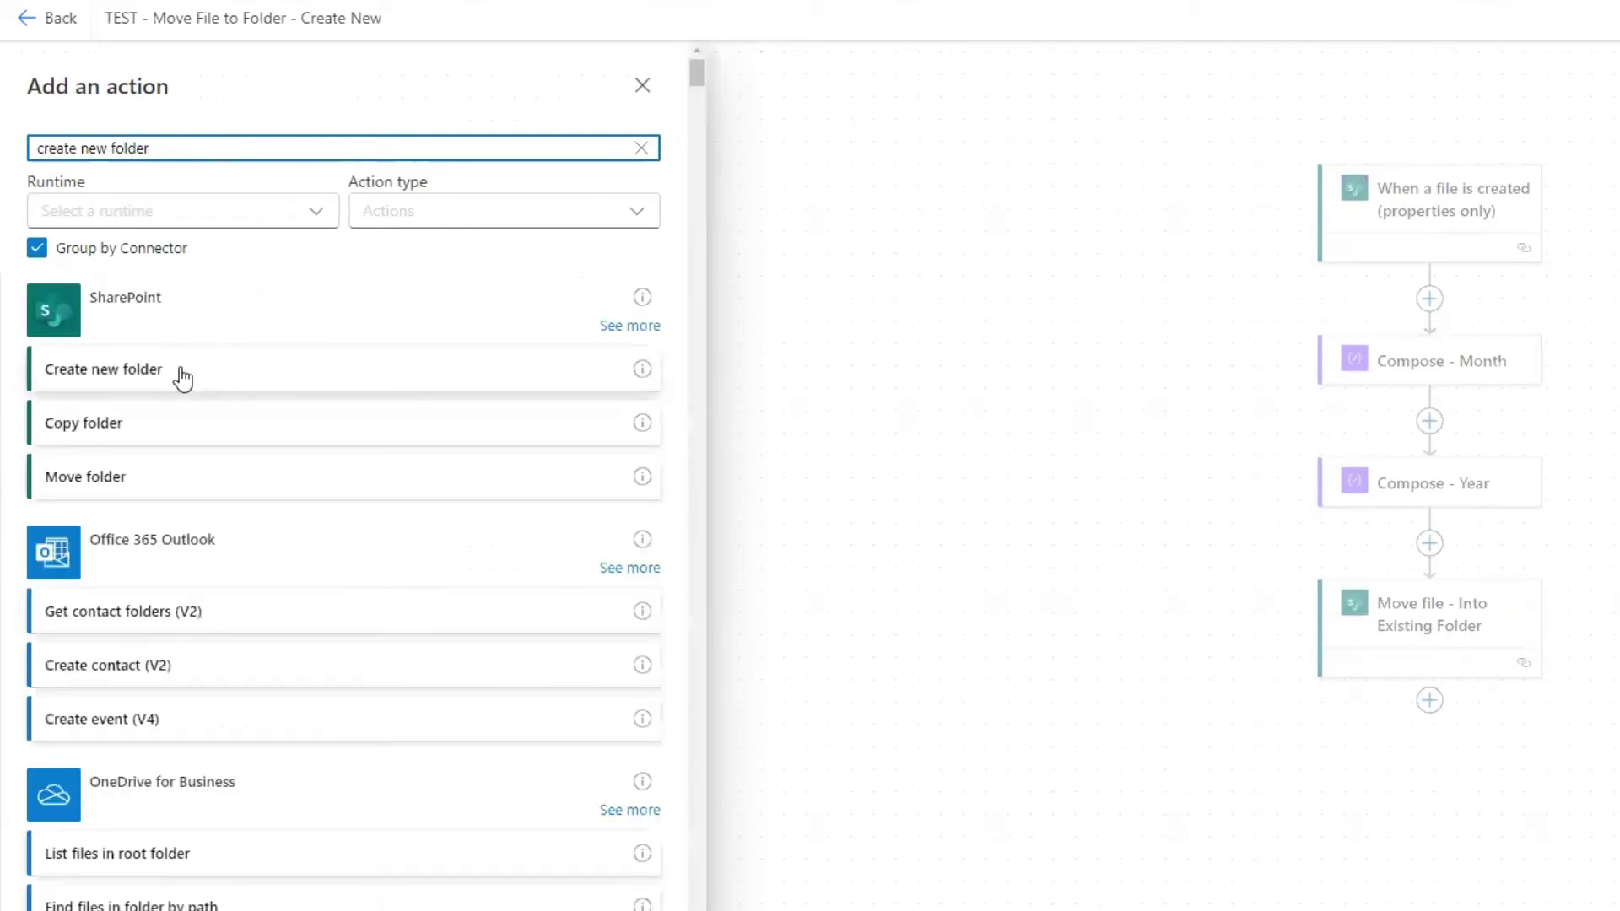
left_click(181, 372)
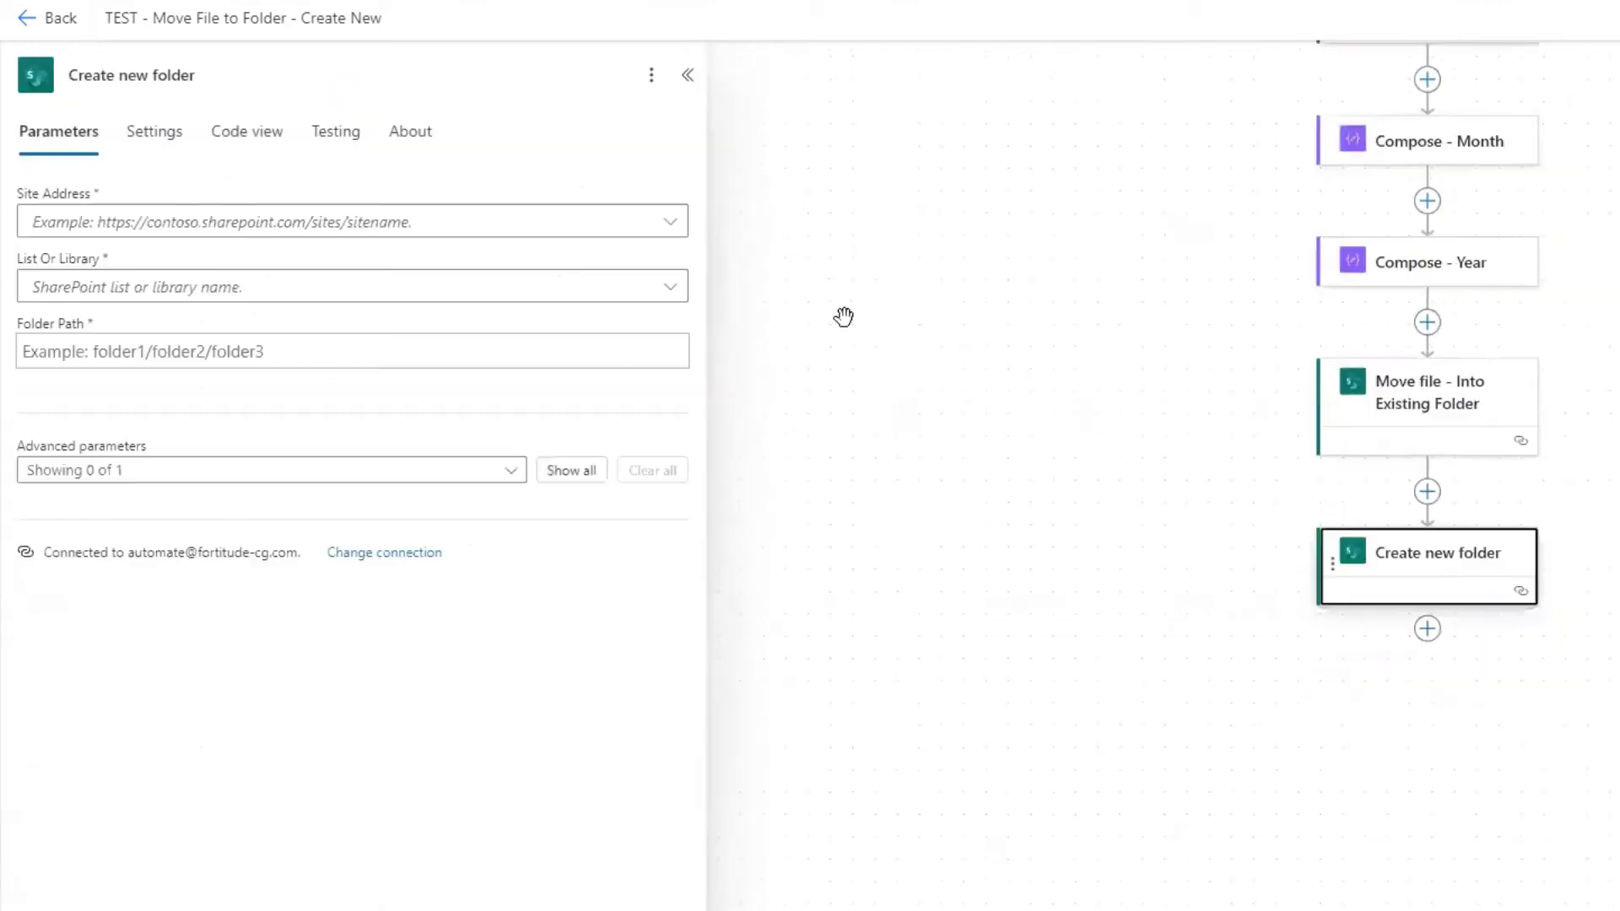
left_click(179, 289)
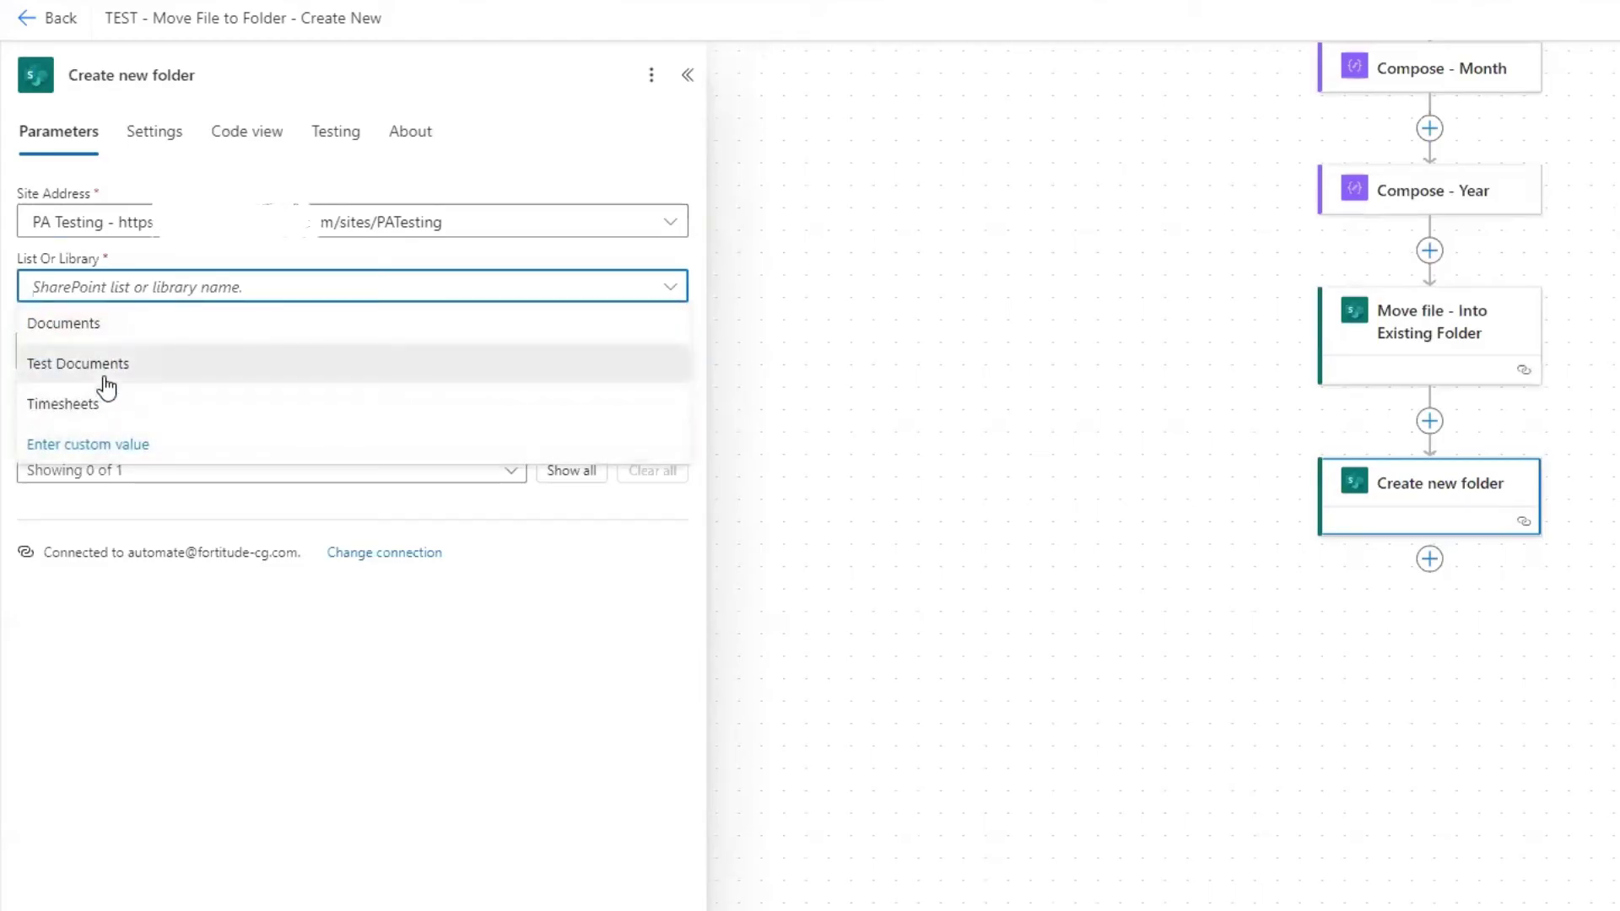
left_click(108, 364)
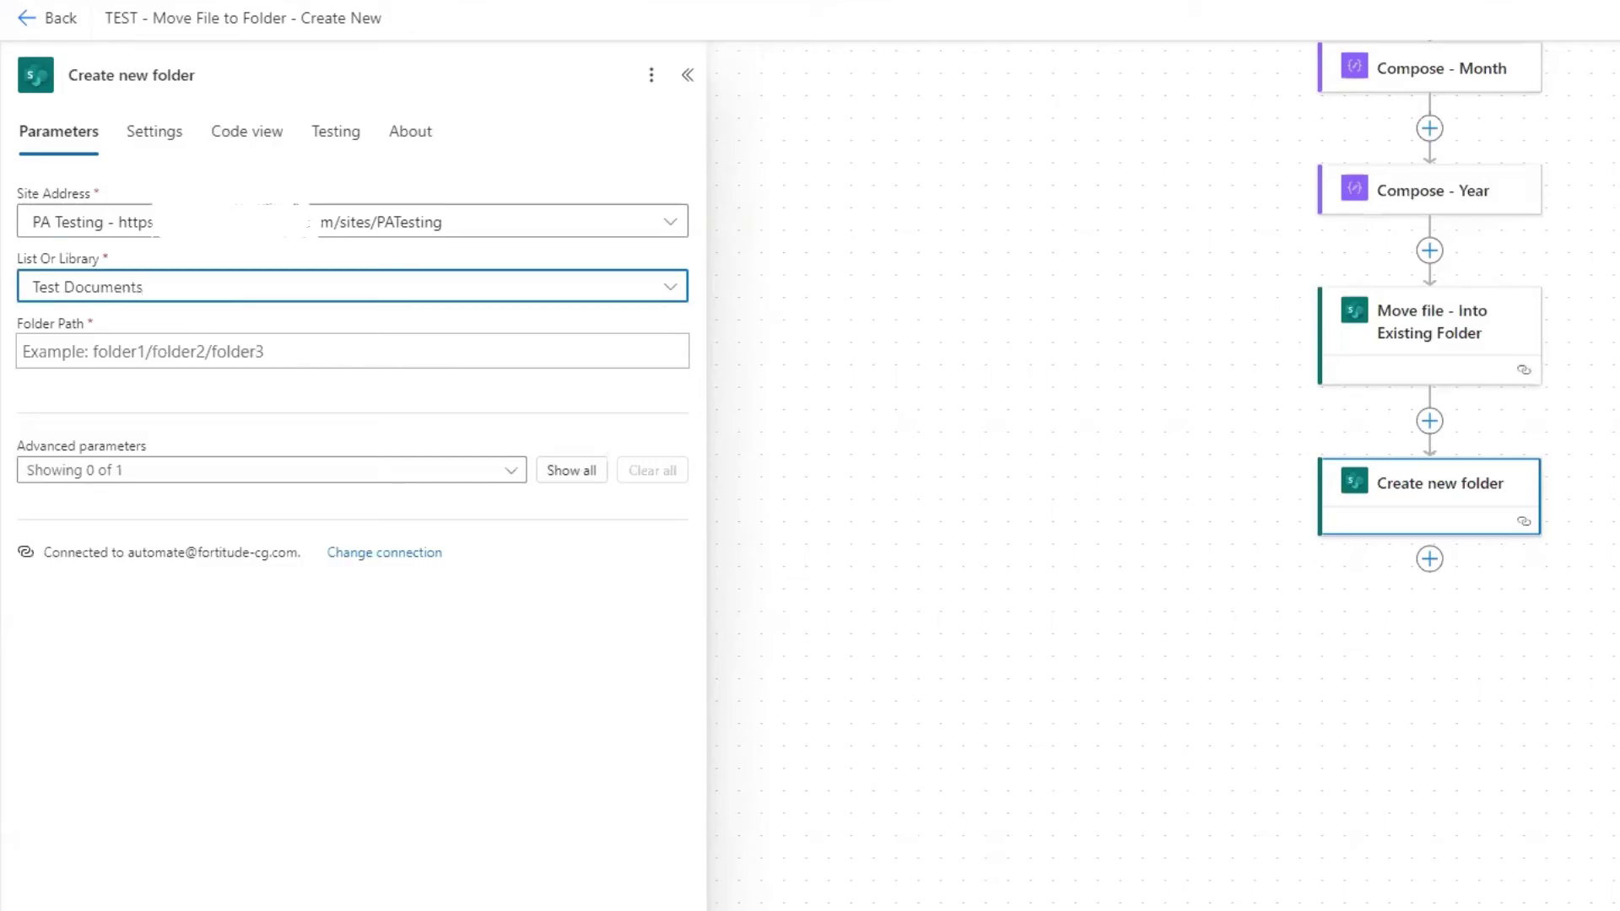
- Set the folder path to /Directory/ plus Compose Outputs, '_', and Compose - Year Outputs
left_click(150, 361)
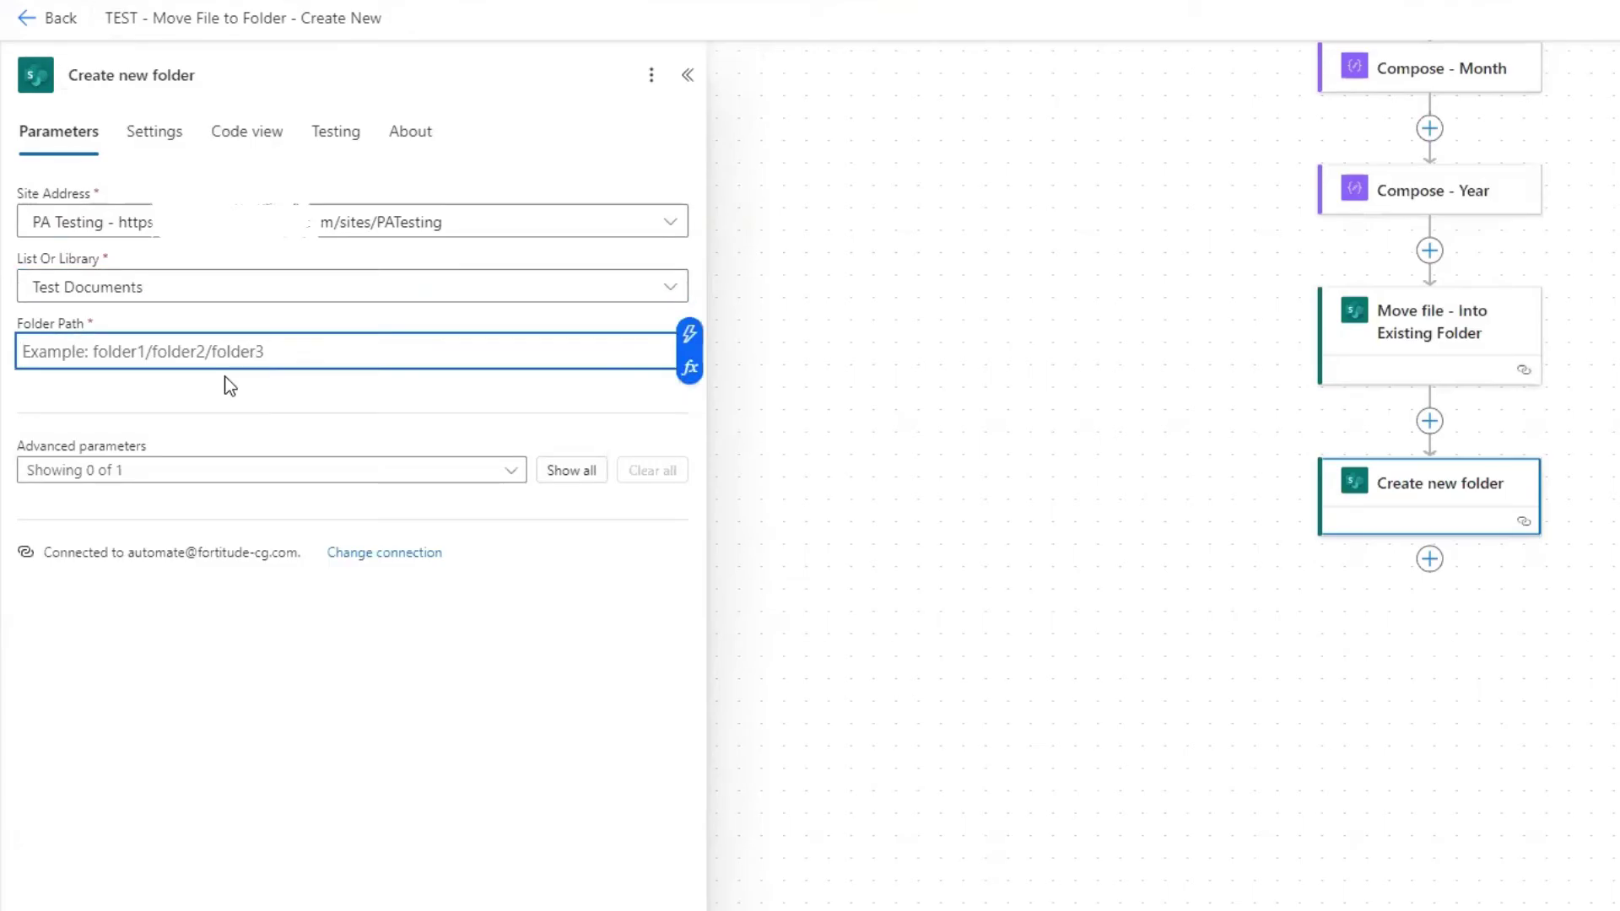
type("/")
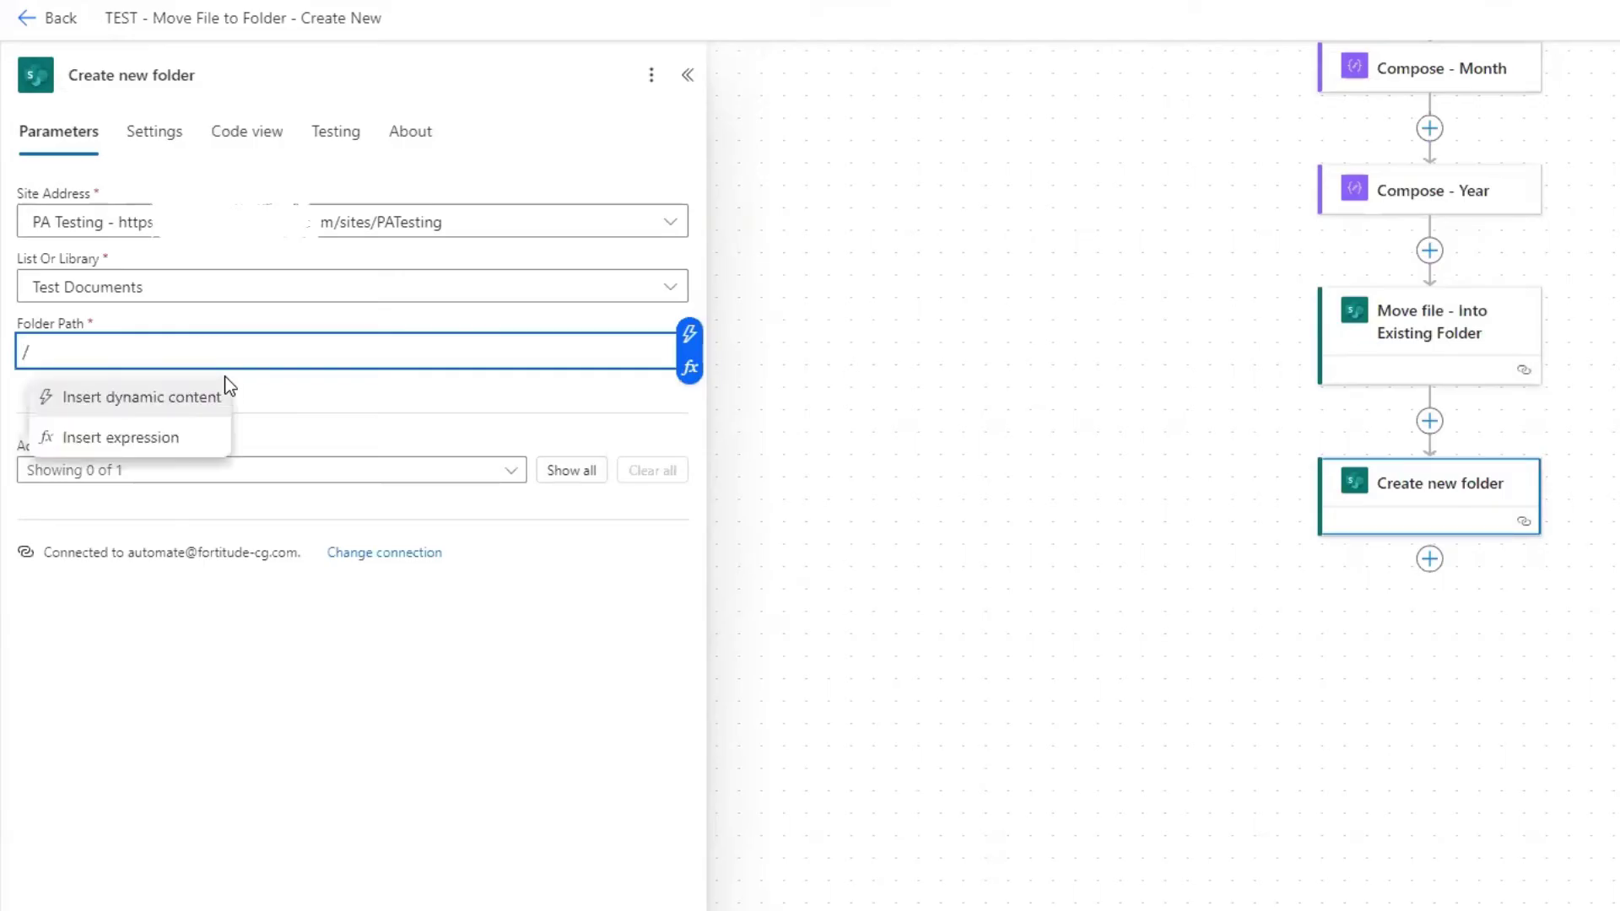
type("Dir")
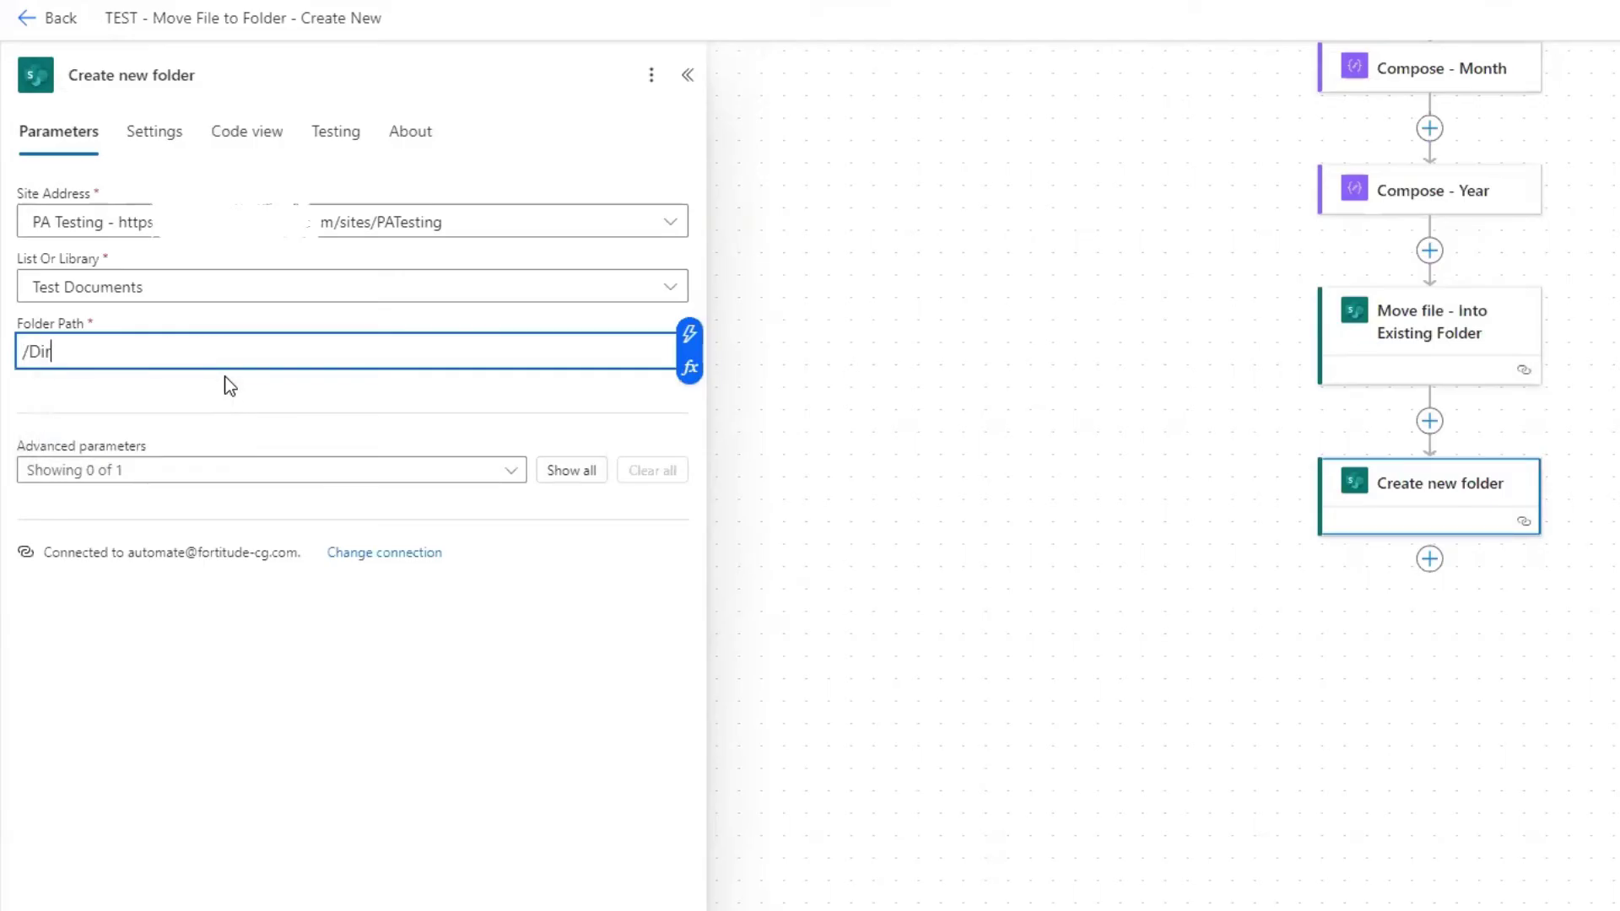
type("ectory/")
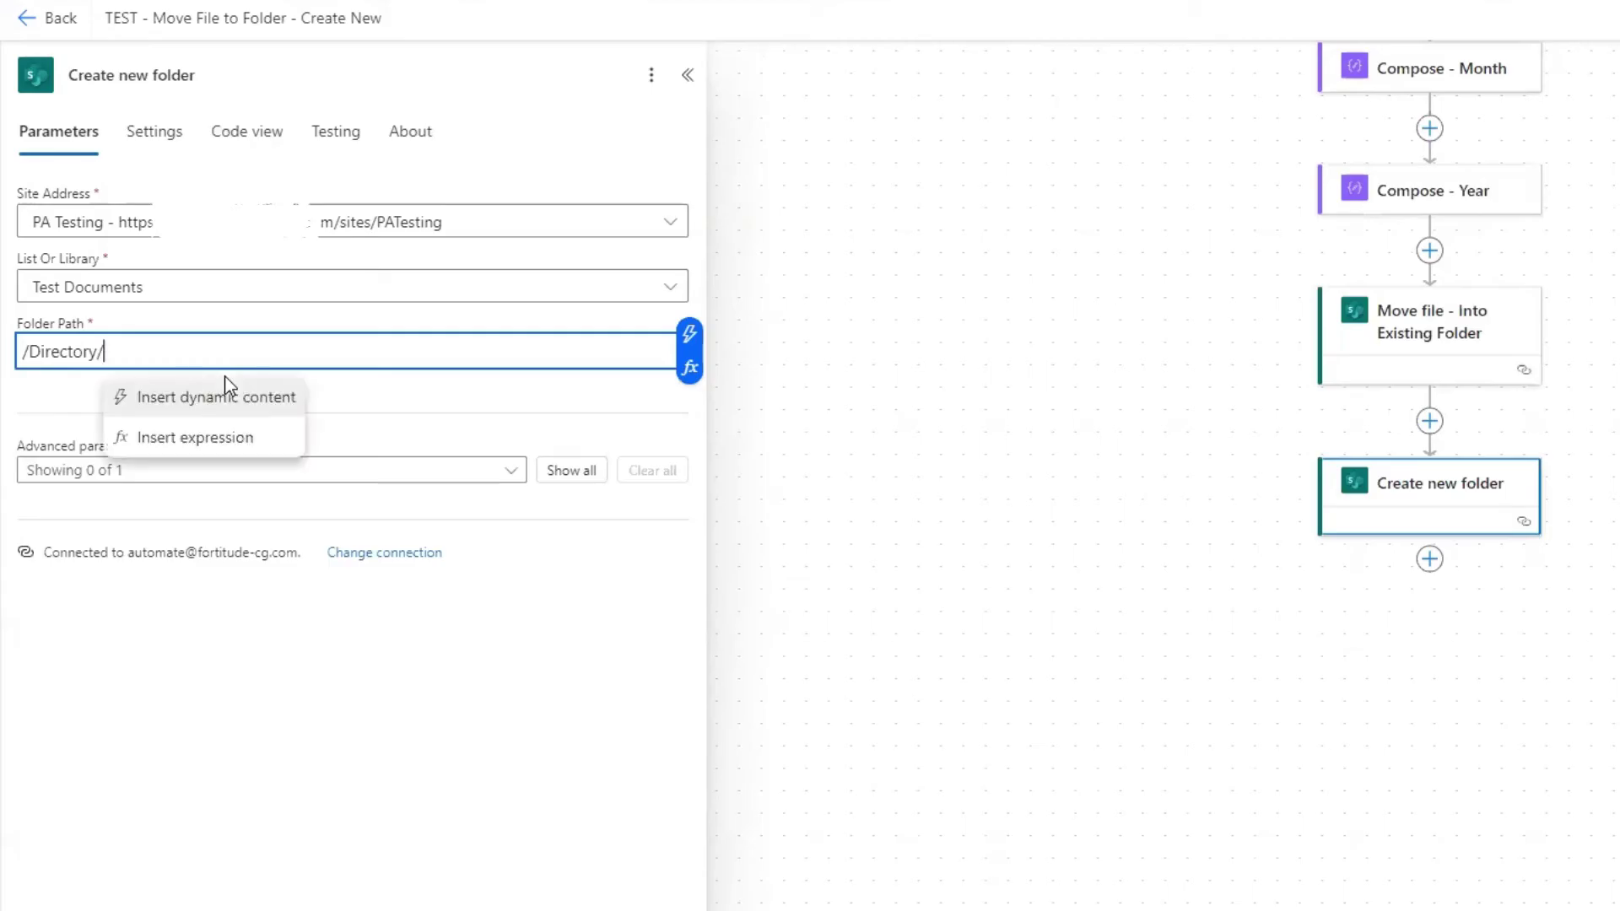
left_click(689, 335)
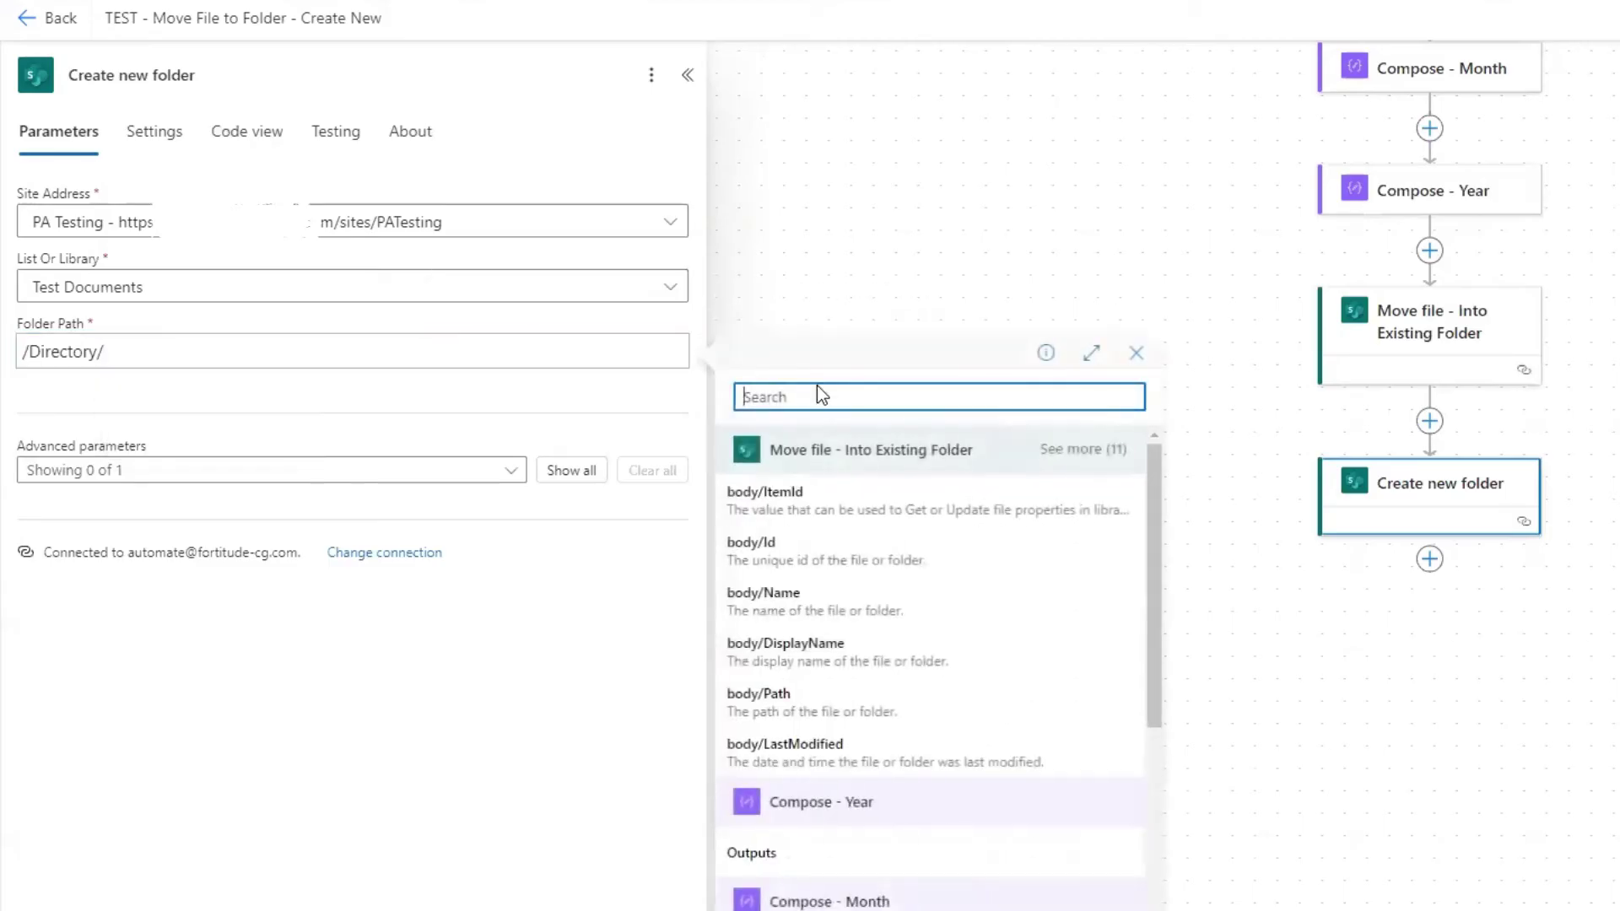
scroll(844, 831, "down", 1)
left_click(836, 840)
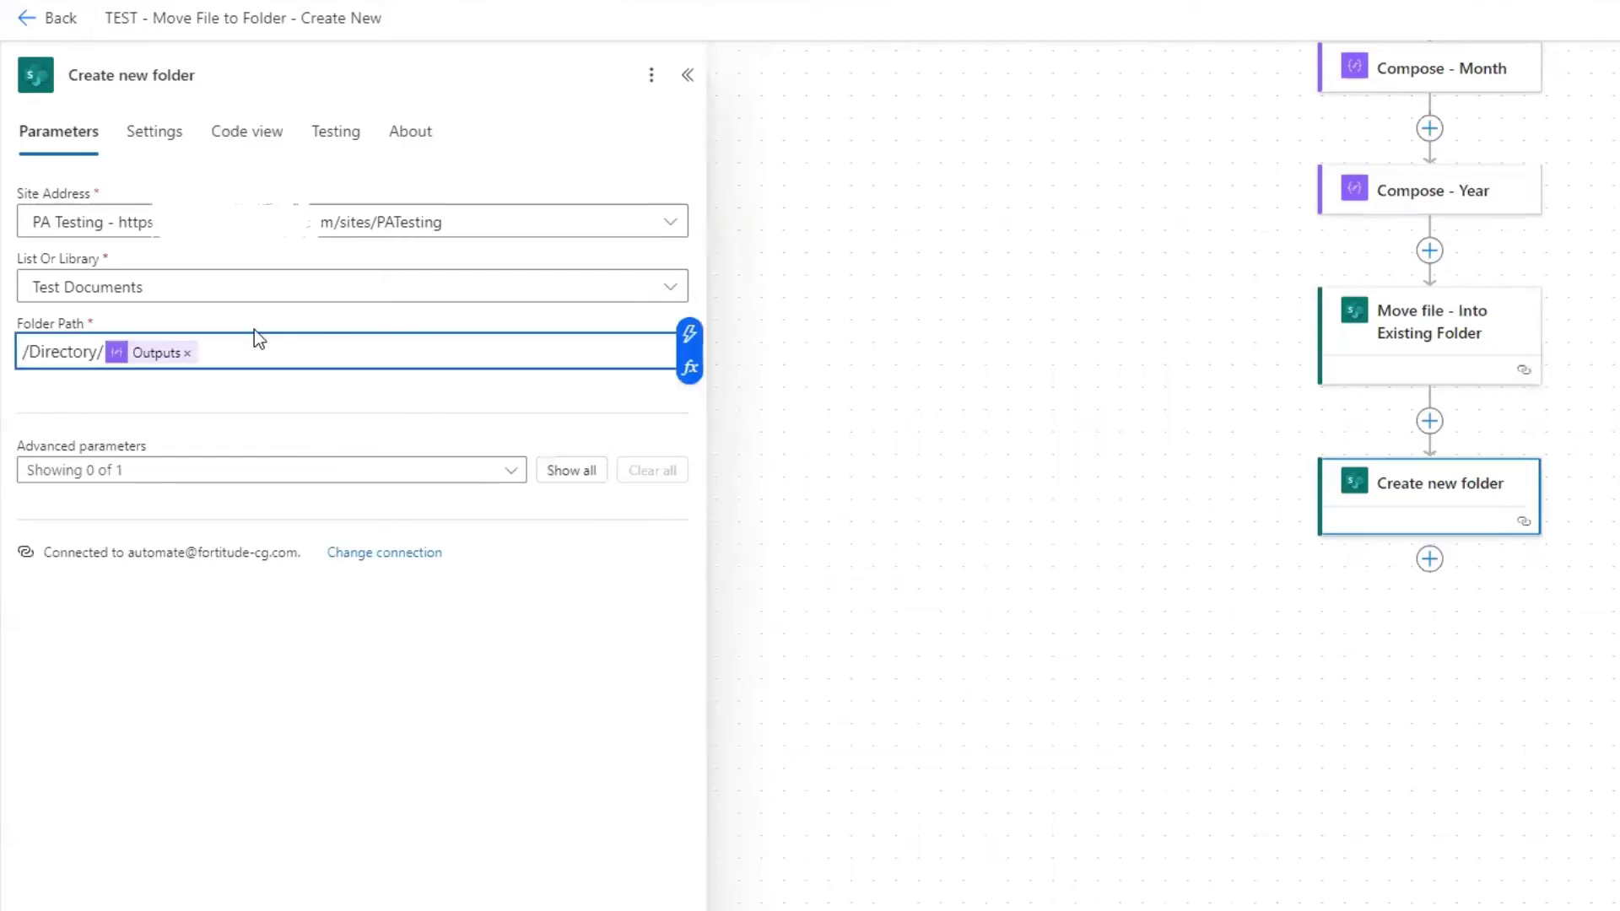
type("_")
left_click(689, 334)
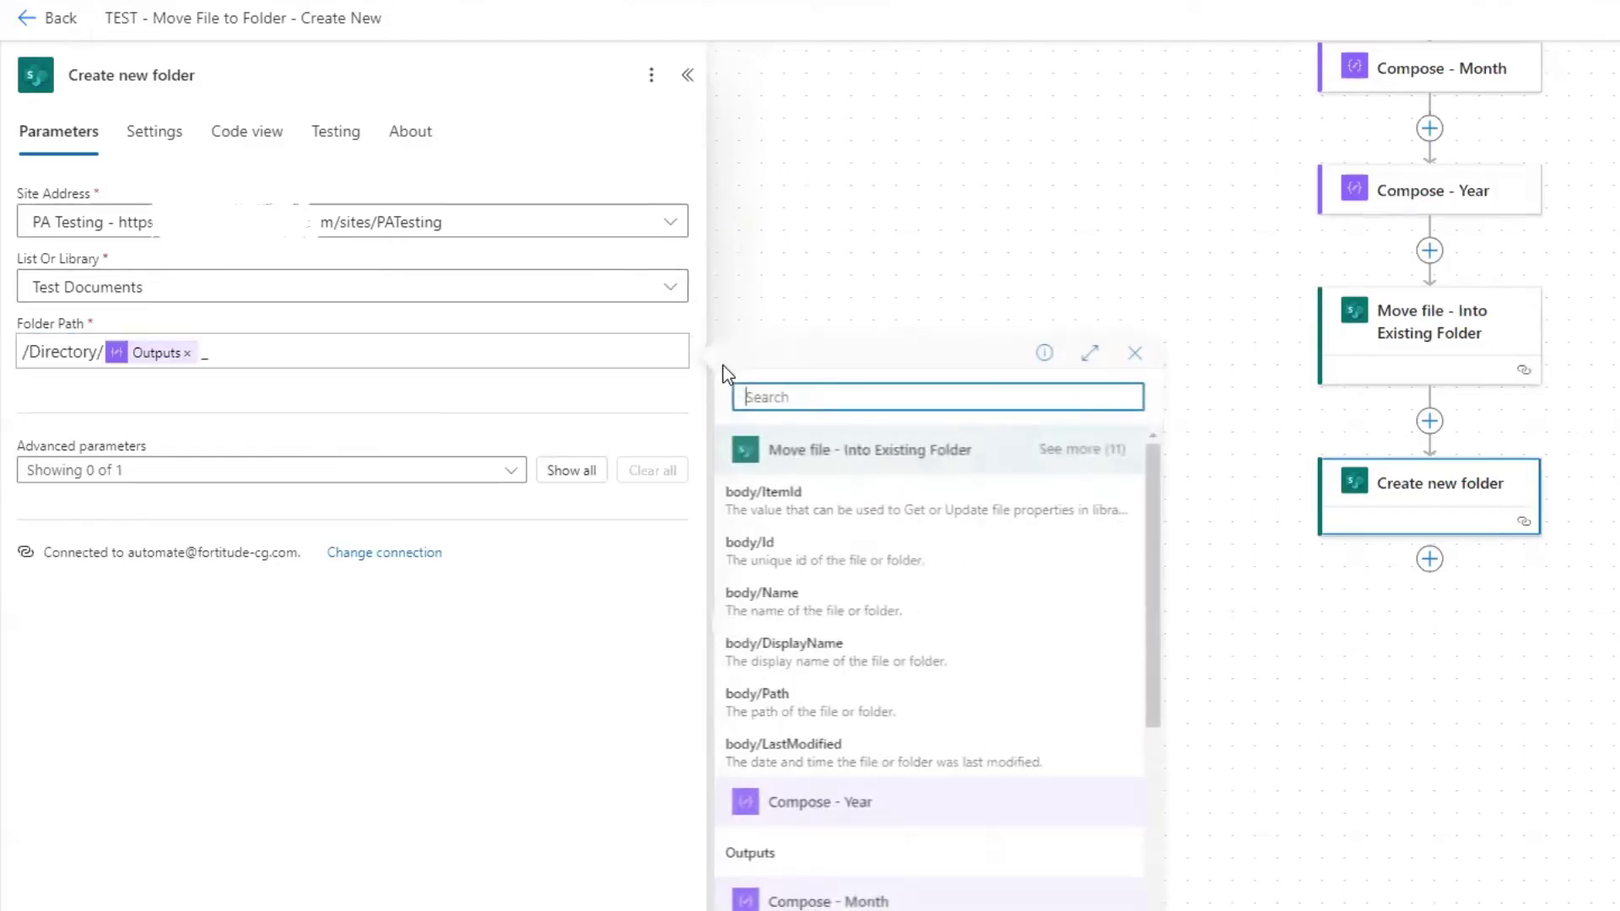
left_click(847, 858)
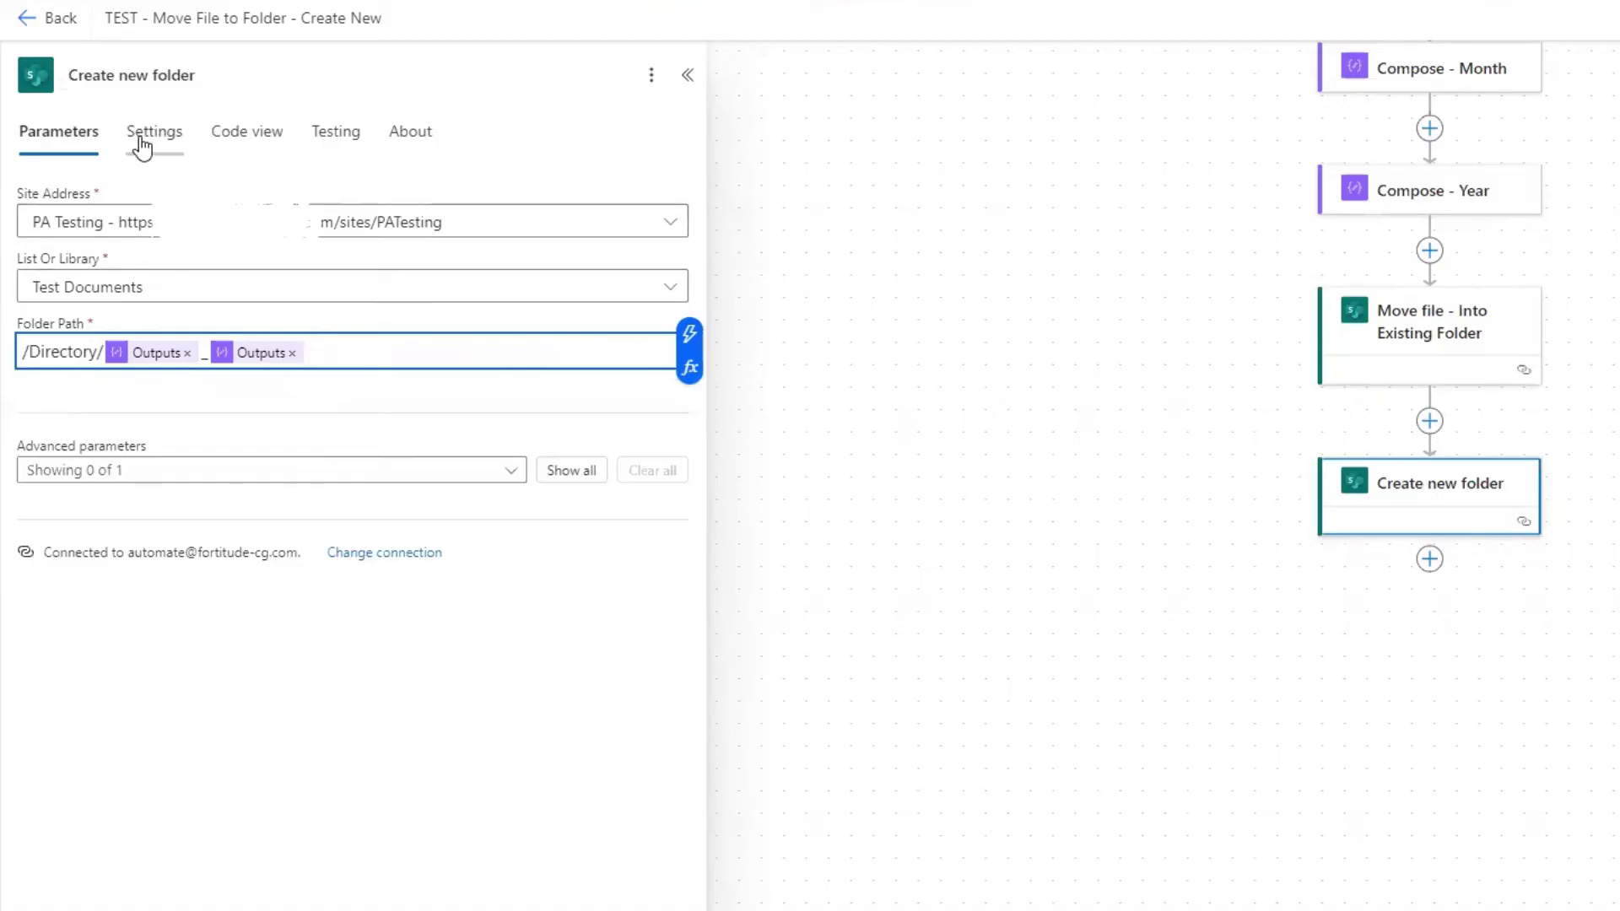
- Make the folder step run only when Move file has failed, and retitle it 'Create new folder - New Month'
left_click(145, 143)
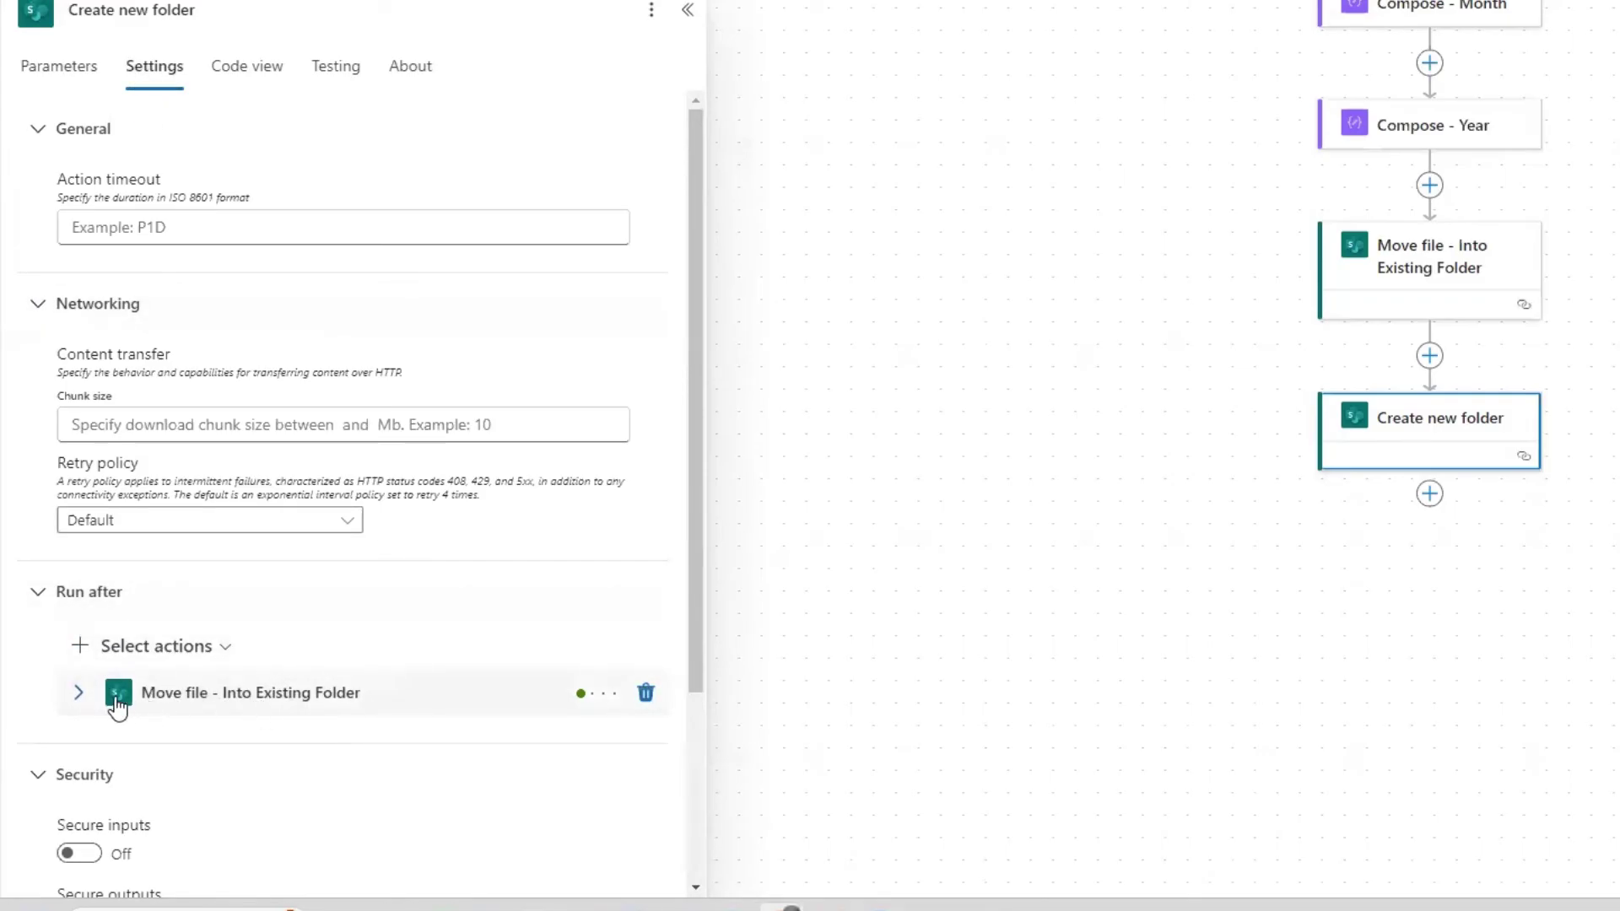
left_click(78, 695)
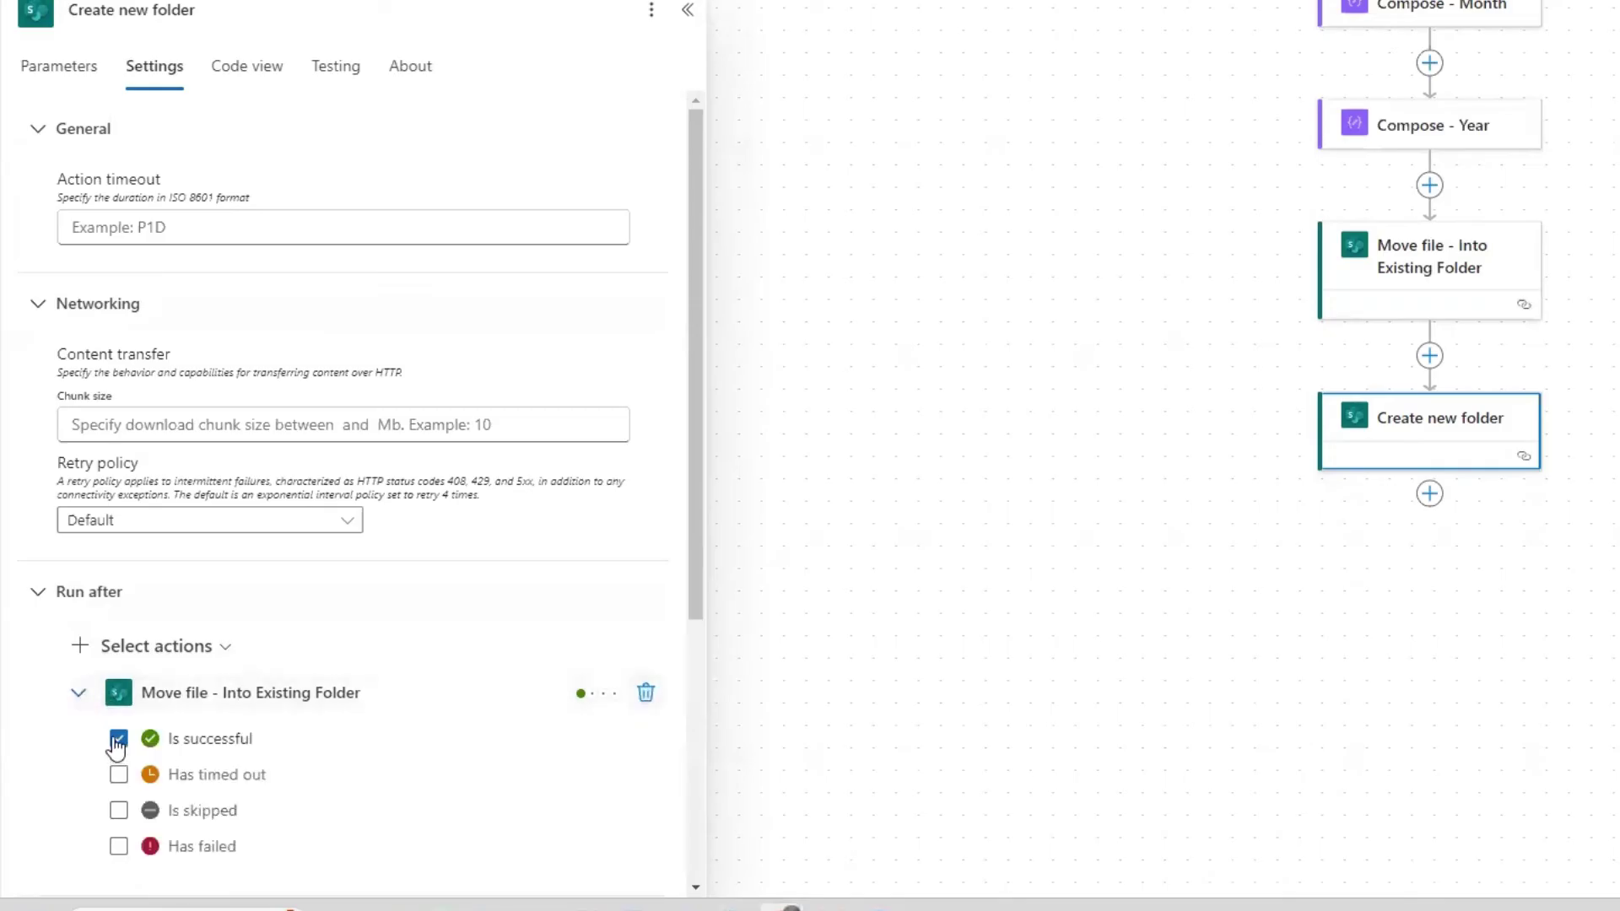
left_click(119, 740)
scroll(148, 785, "down", 1)
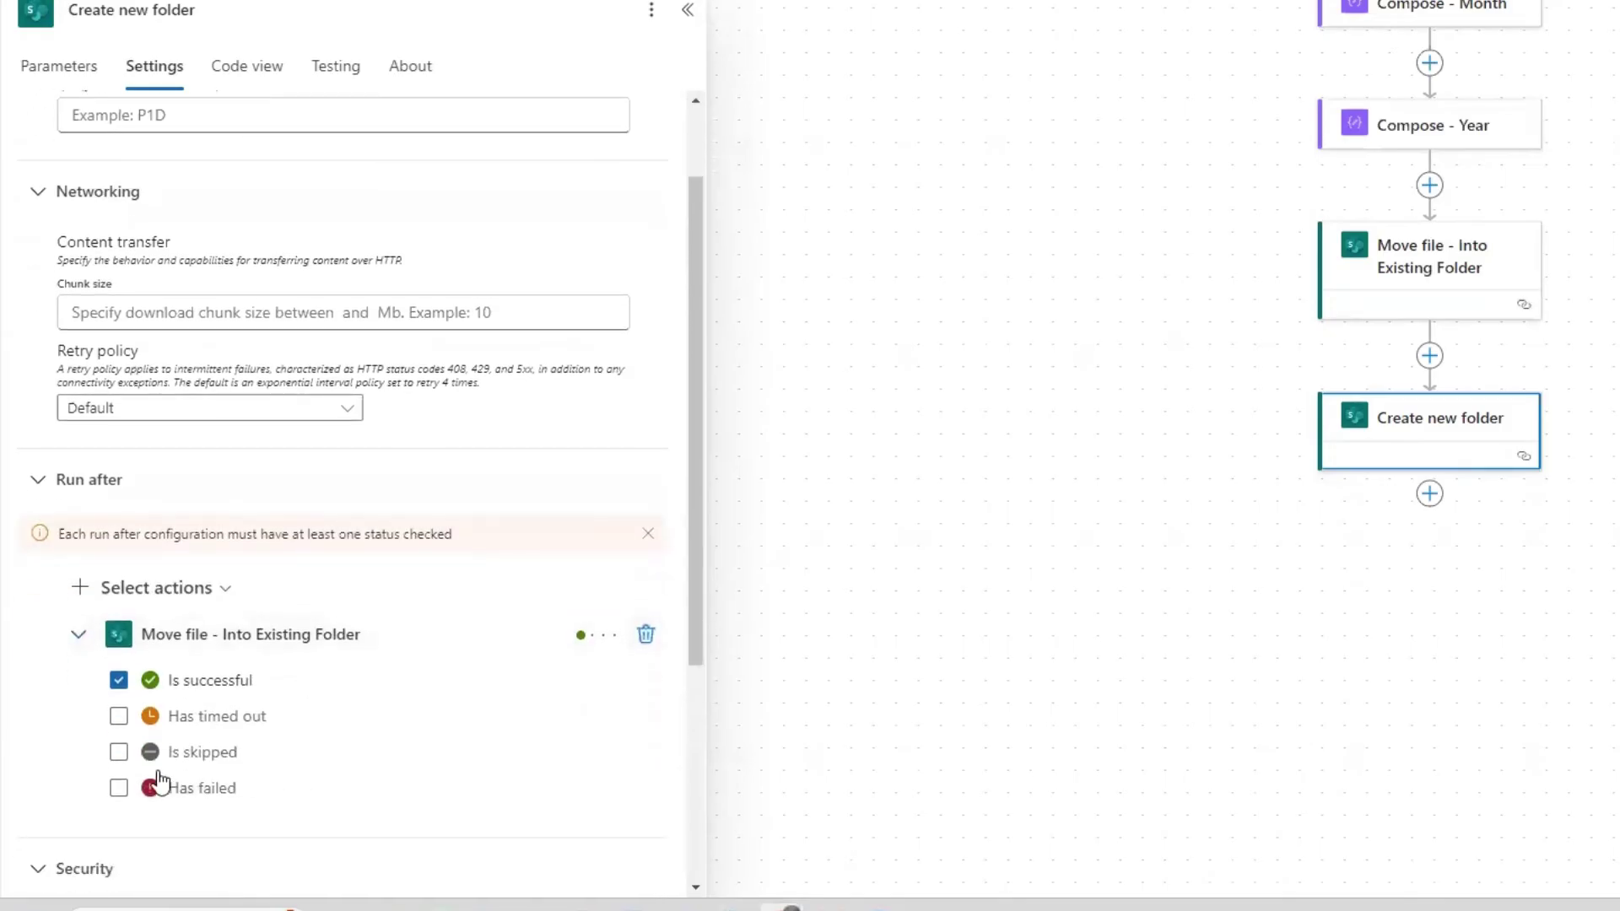
left_click(119, 680)
left_click(119, 787)
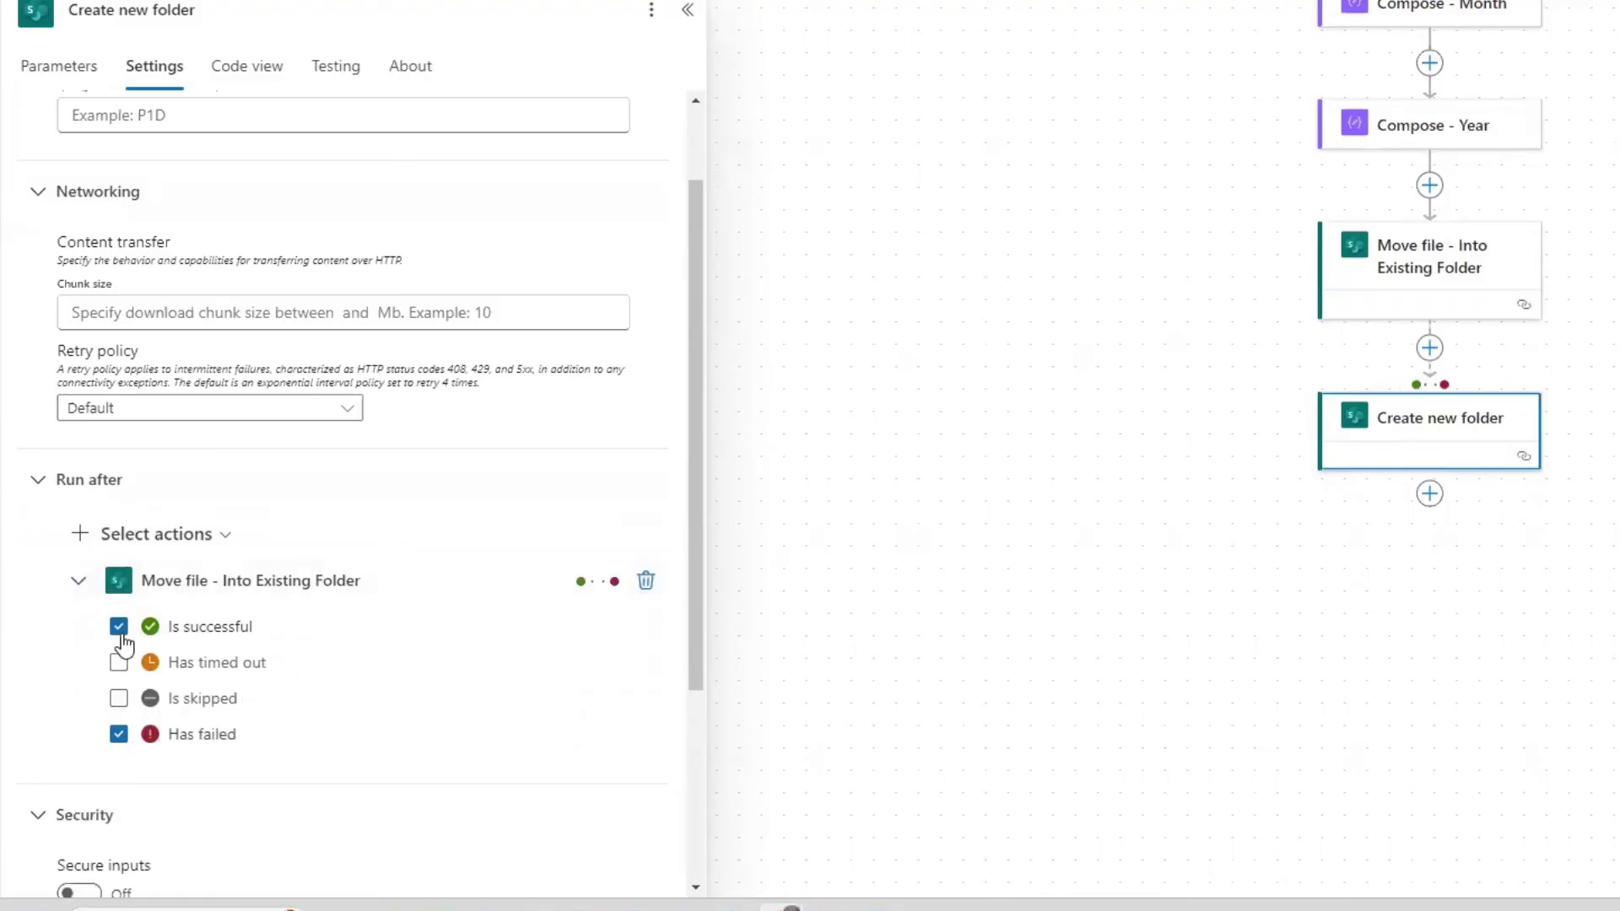
left_click(119, 627)
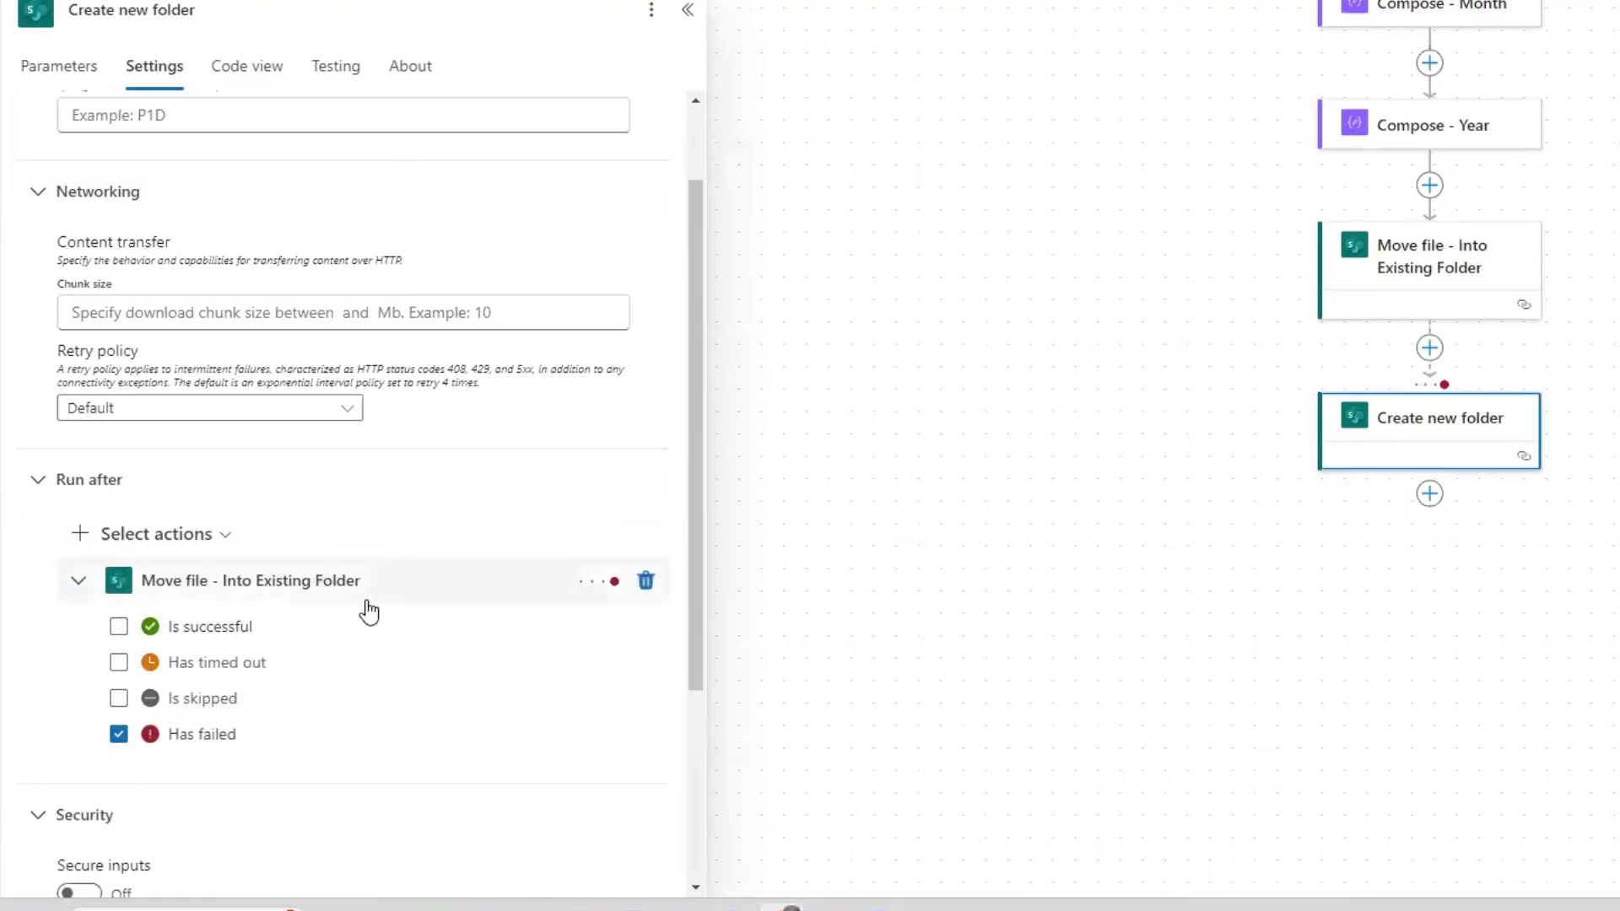
double_click(119, 734)
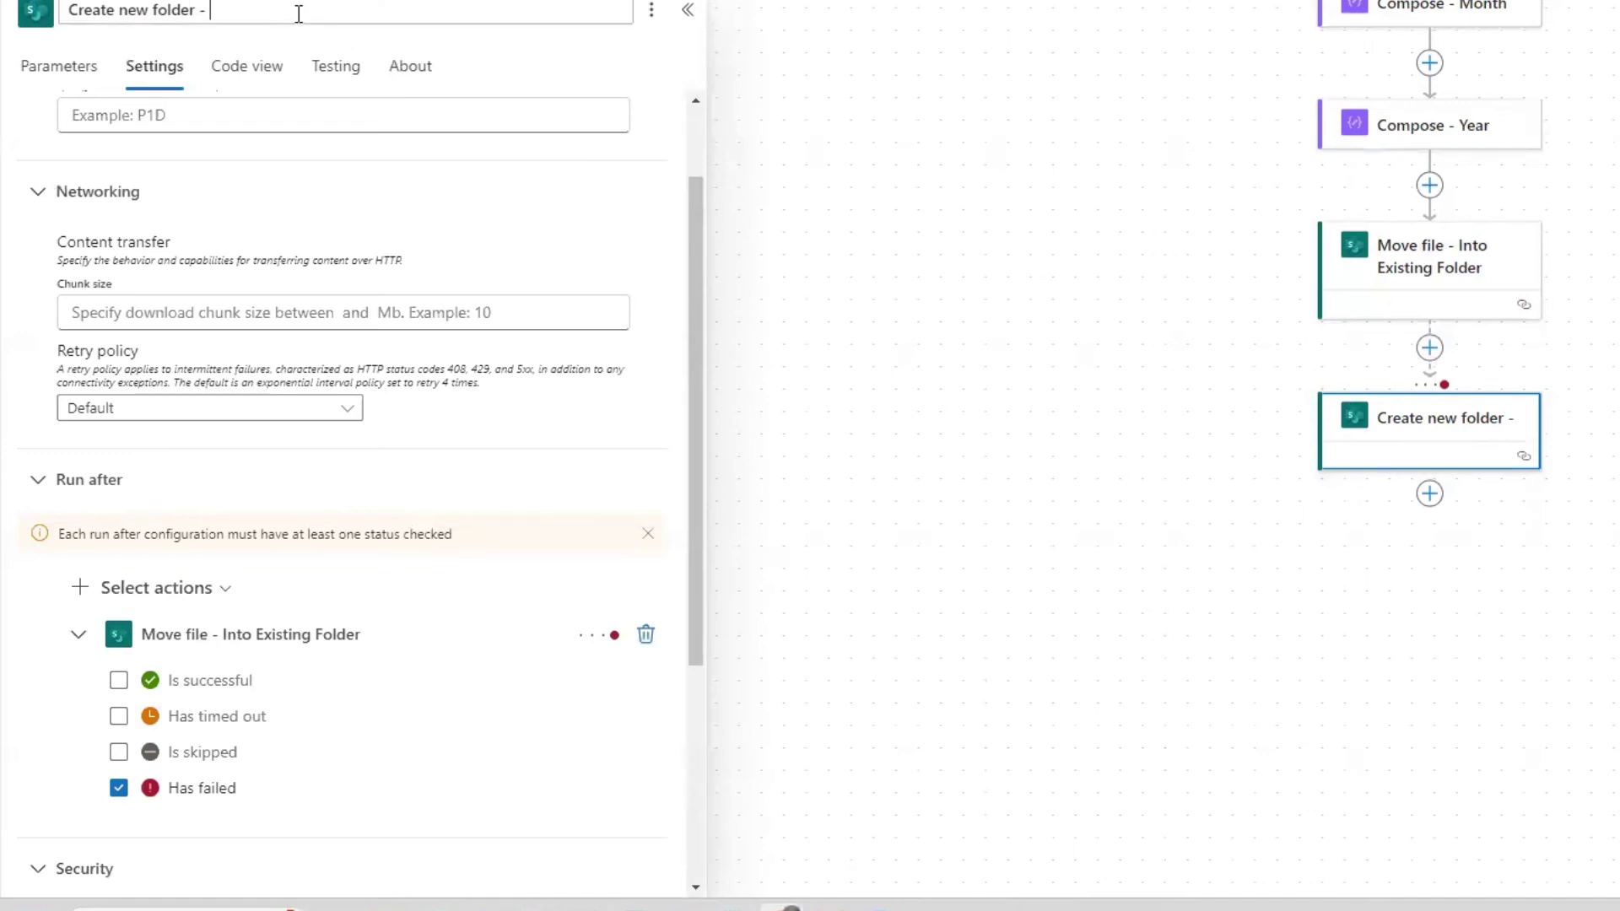
type("New Mon")
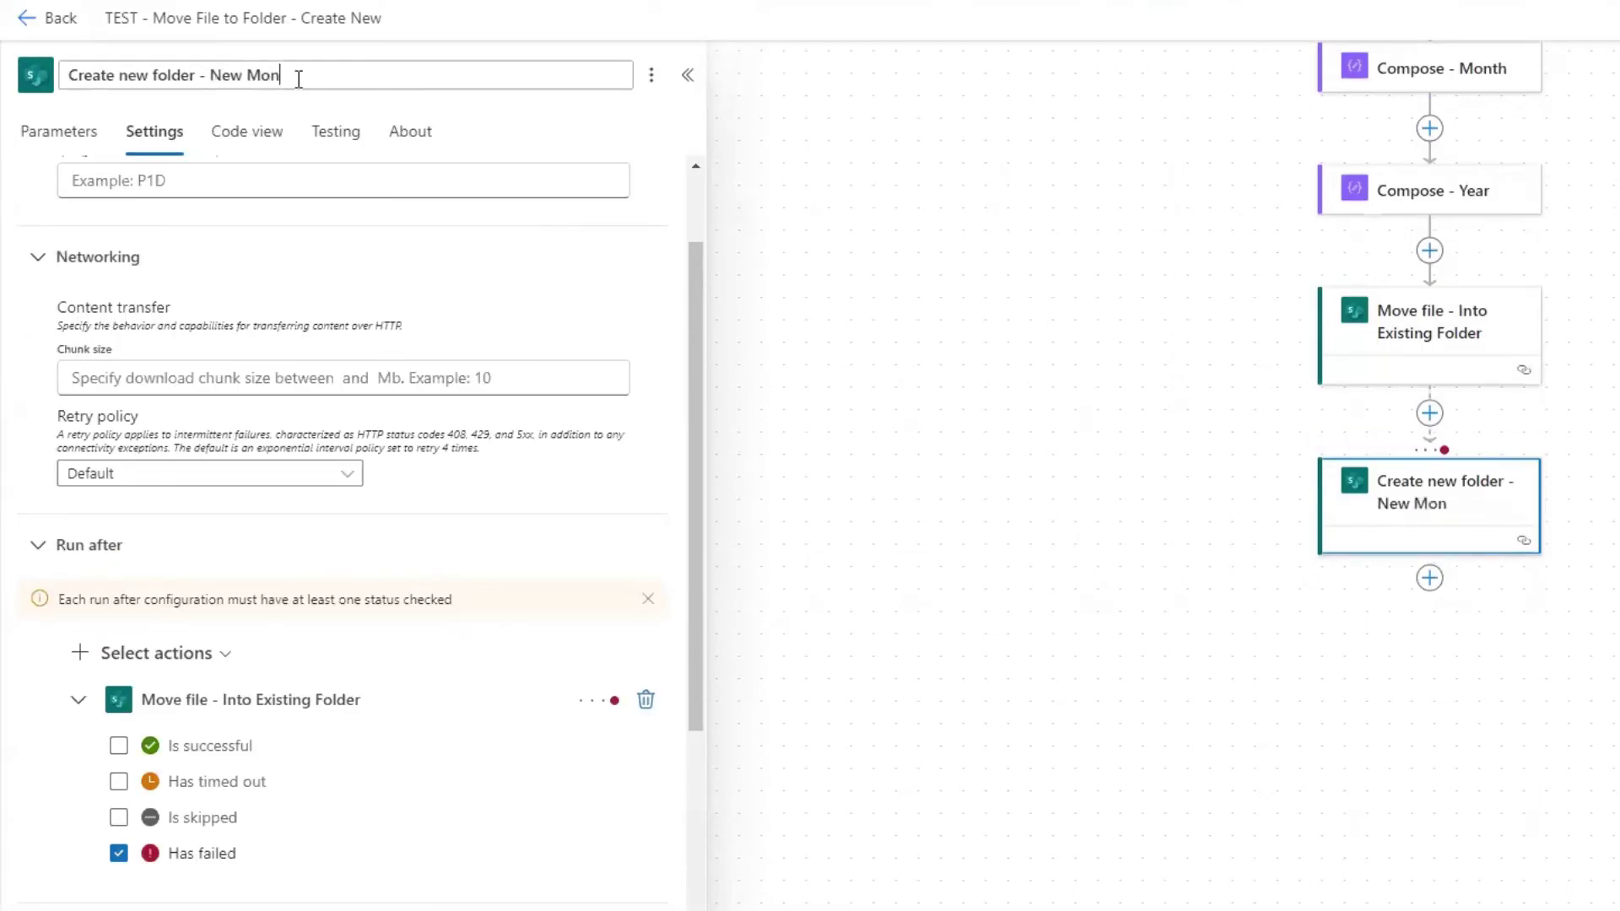
type("th")
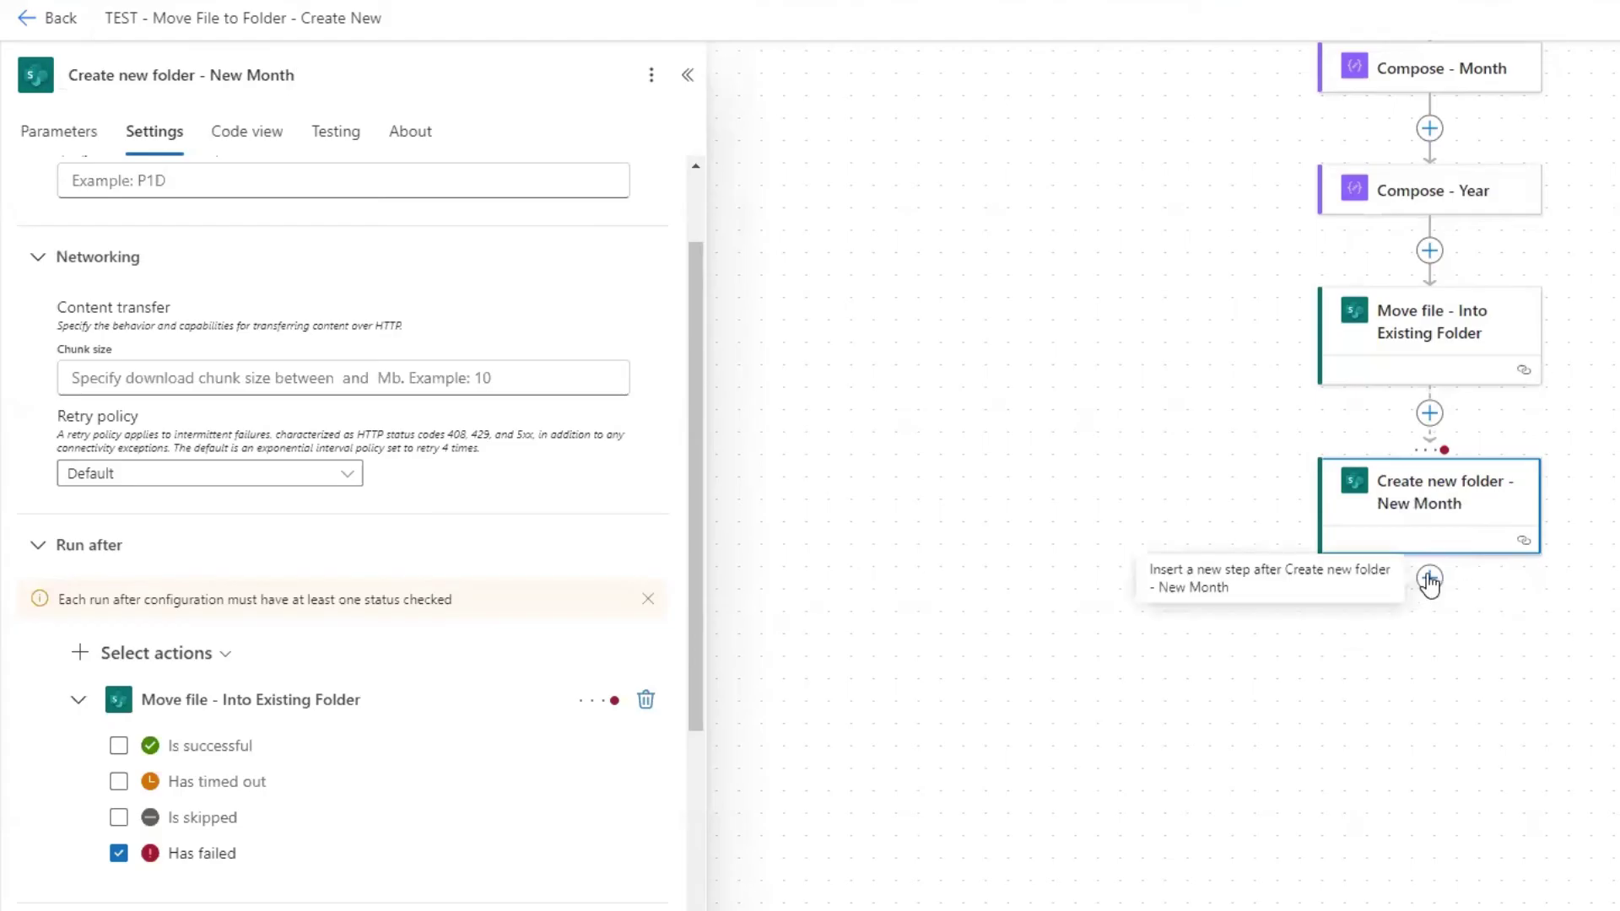
- Add a SharePoint Move file action after folder creation, named 'Move file - Into New Folder'
left_click(1430, 581)
left_click(1526, 586)
type("move file")
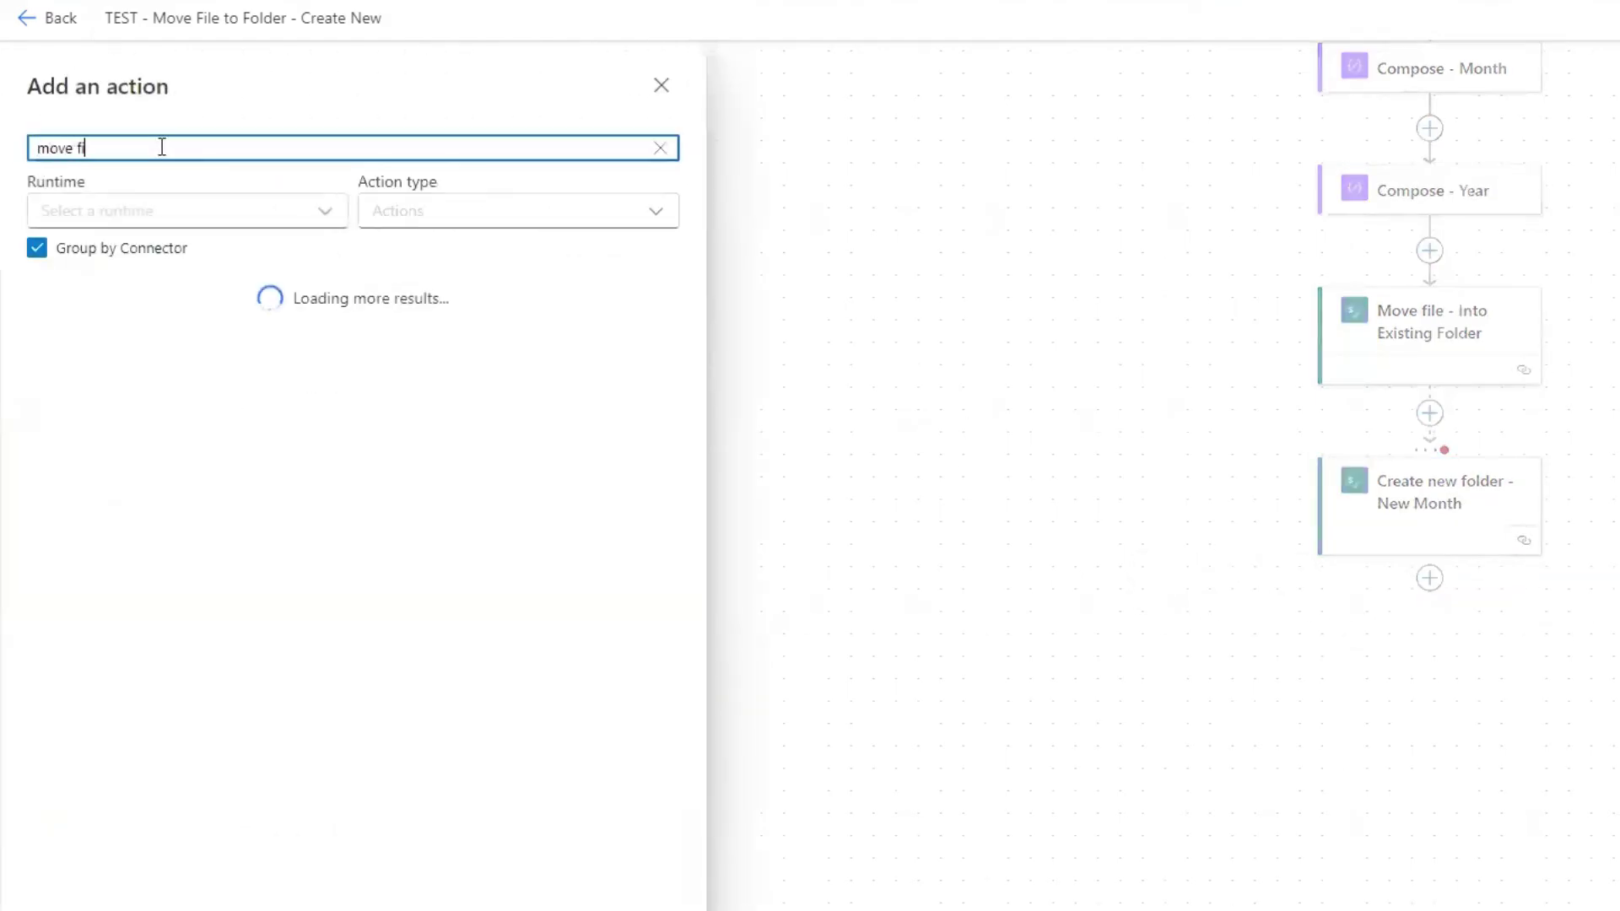
left_click(123, 369)
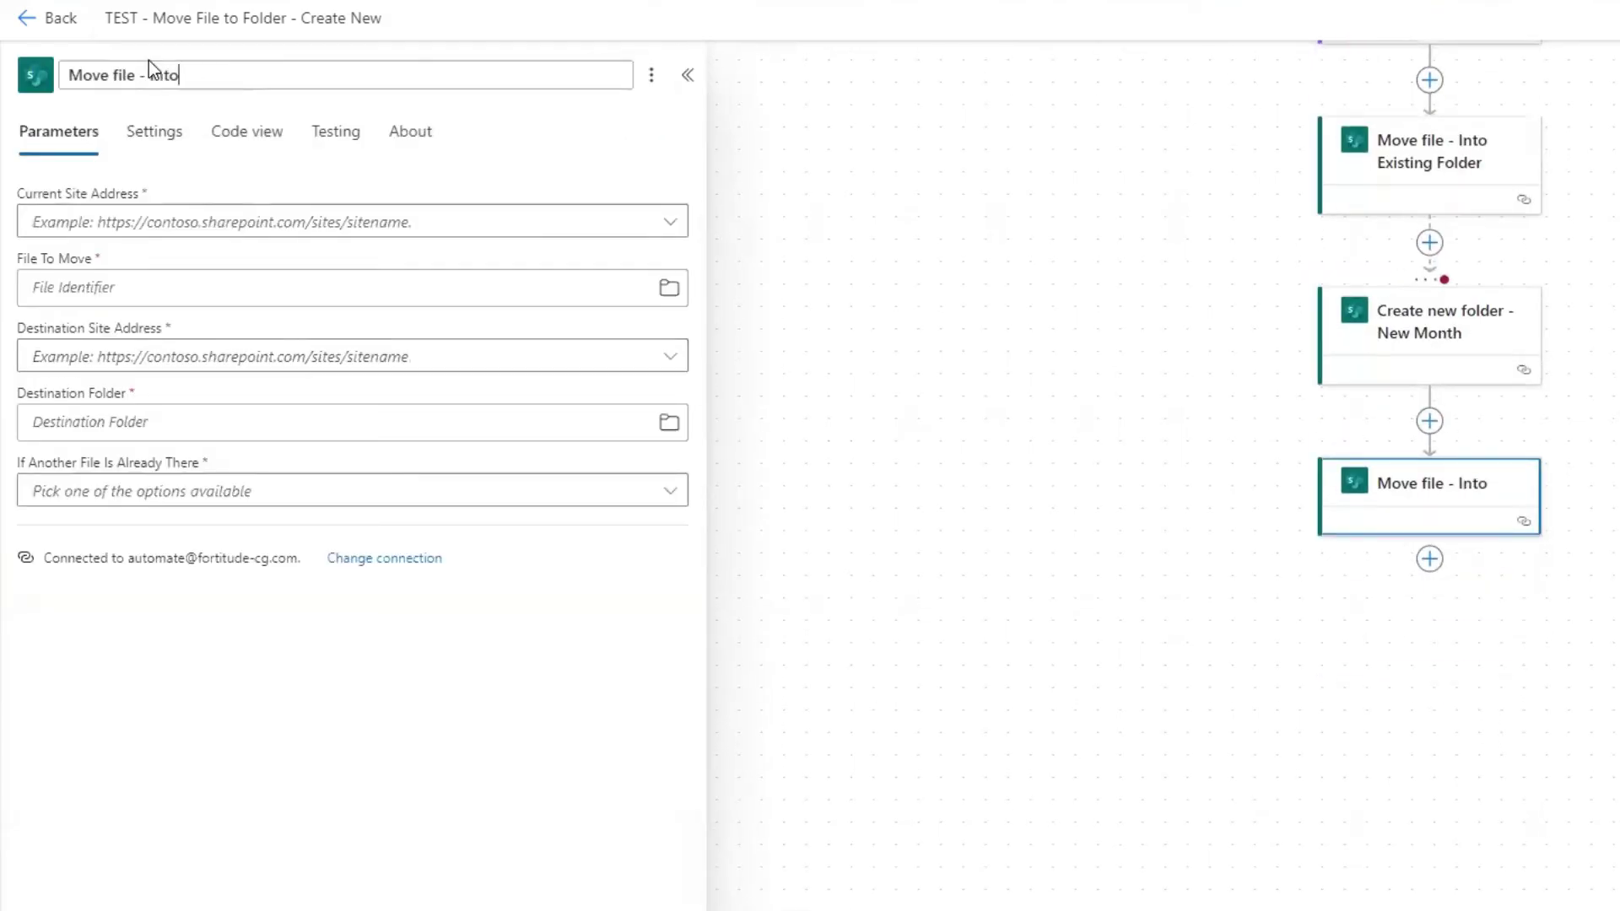
type("New Folder")
left_click(614, 333)
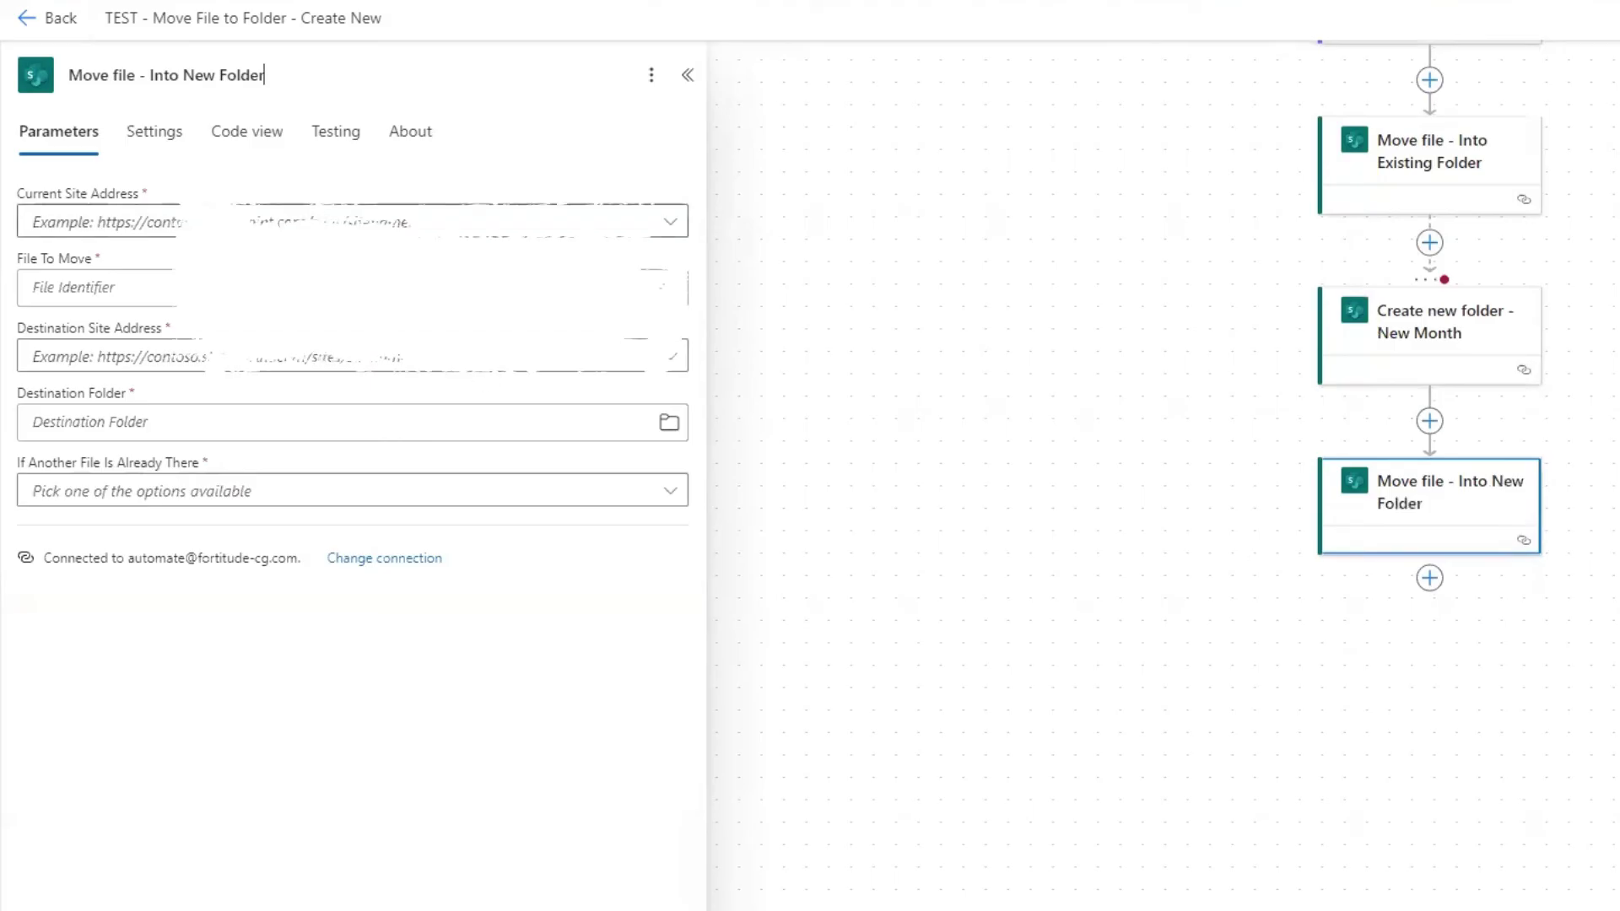
- Set its site to PA Testing and the file to move to the new file's Identifier
left_click(352, 222)
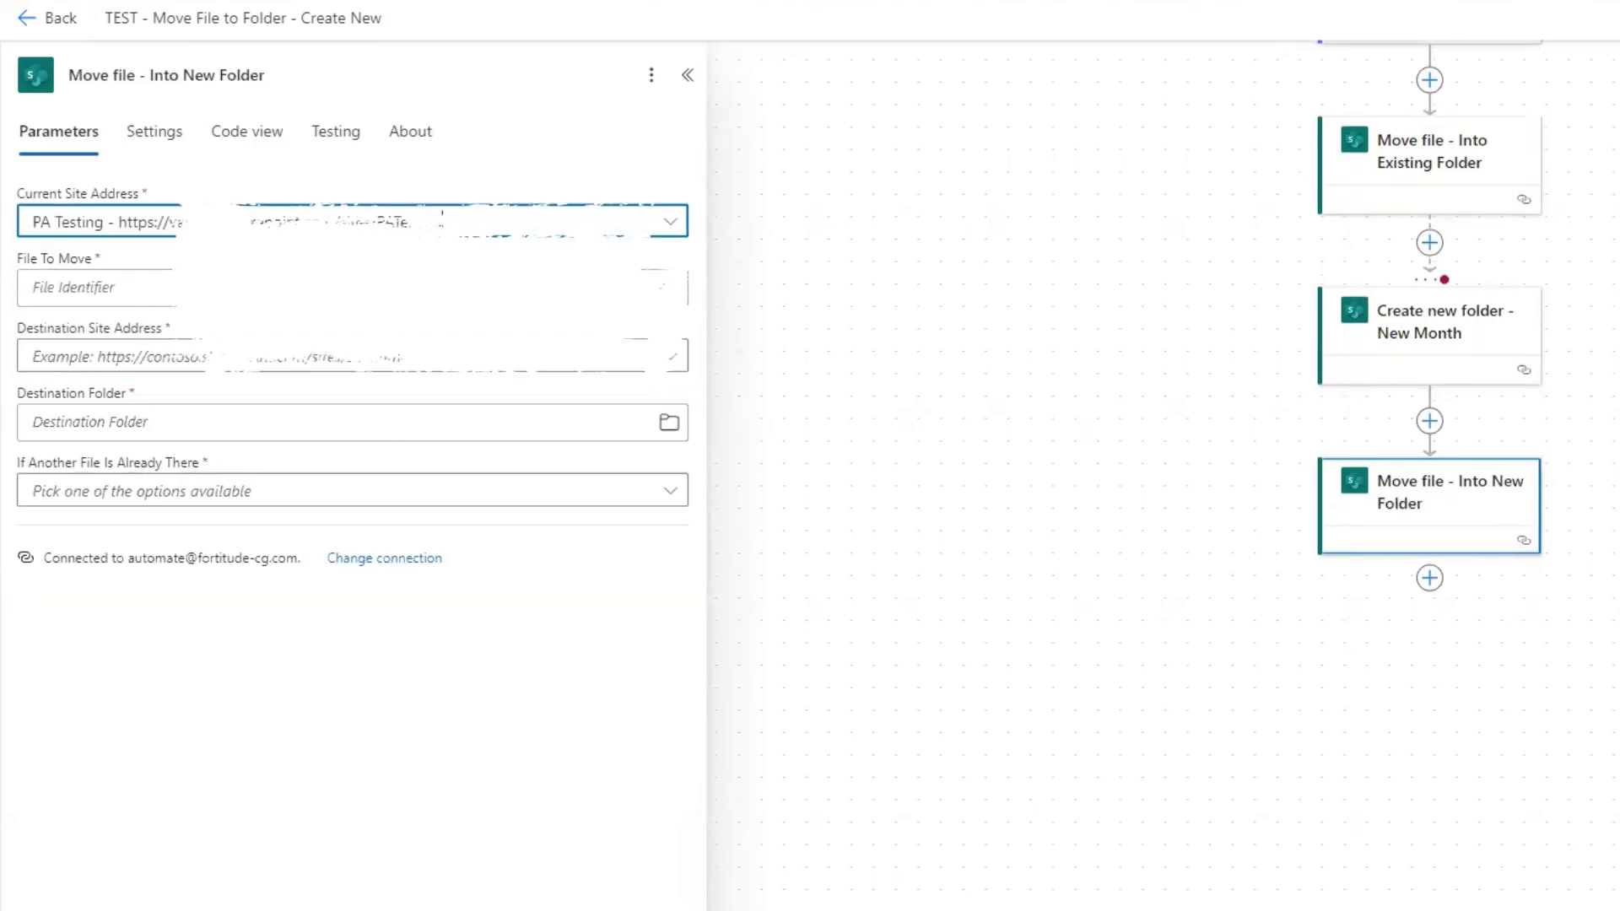
left_click(85, 287)
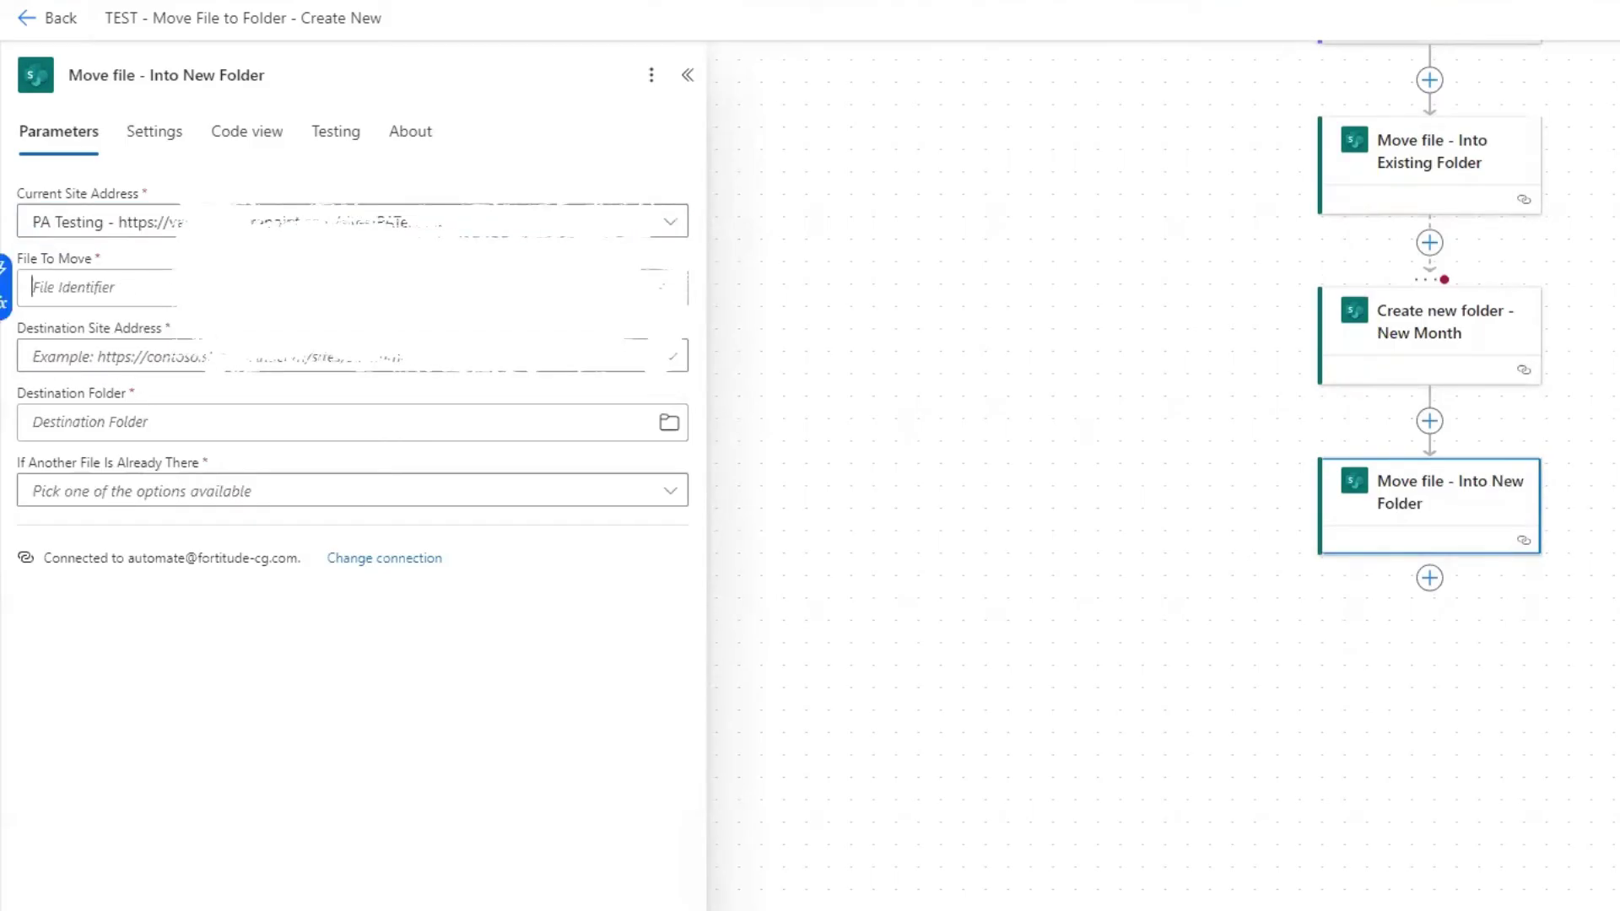
left_click(11, 267)
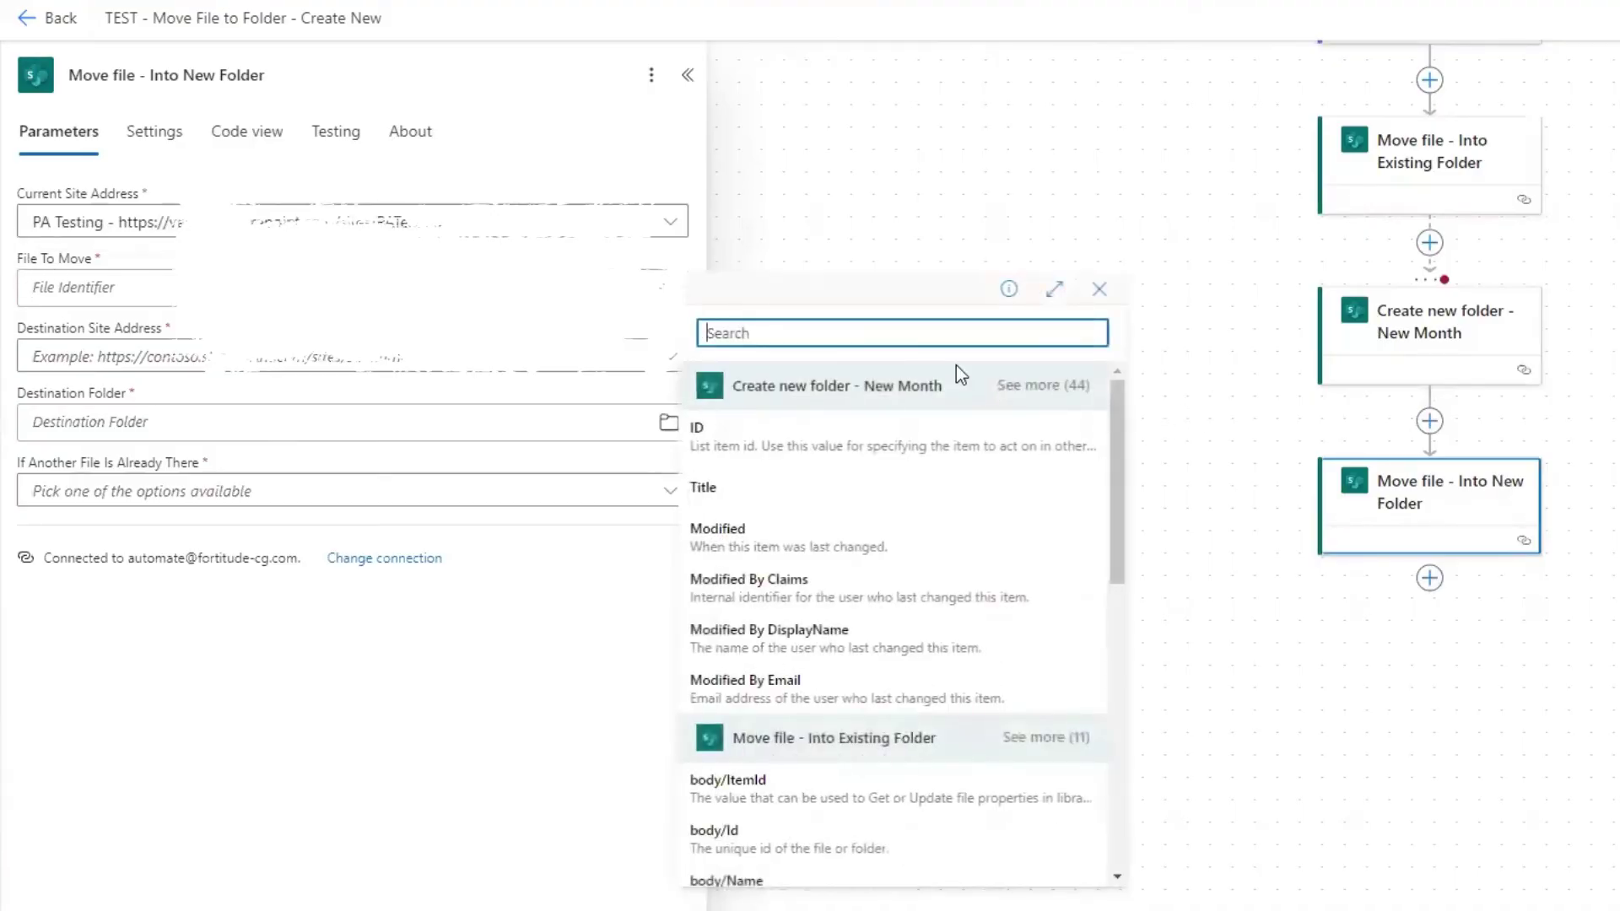
type("ident")
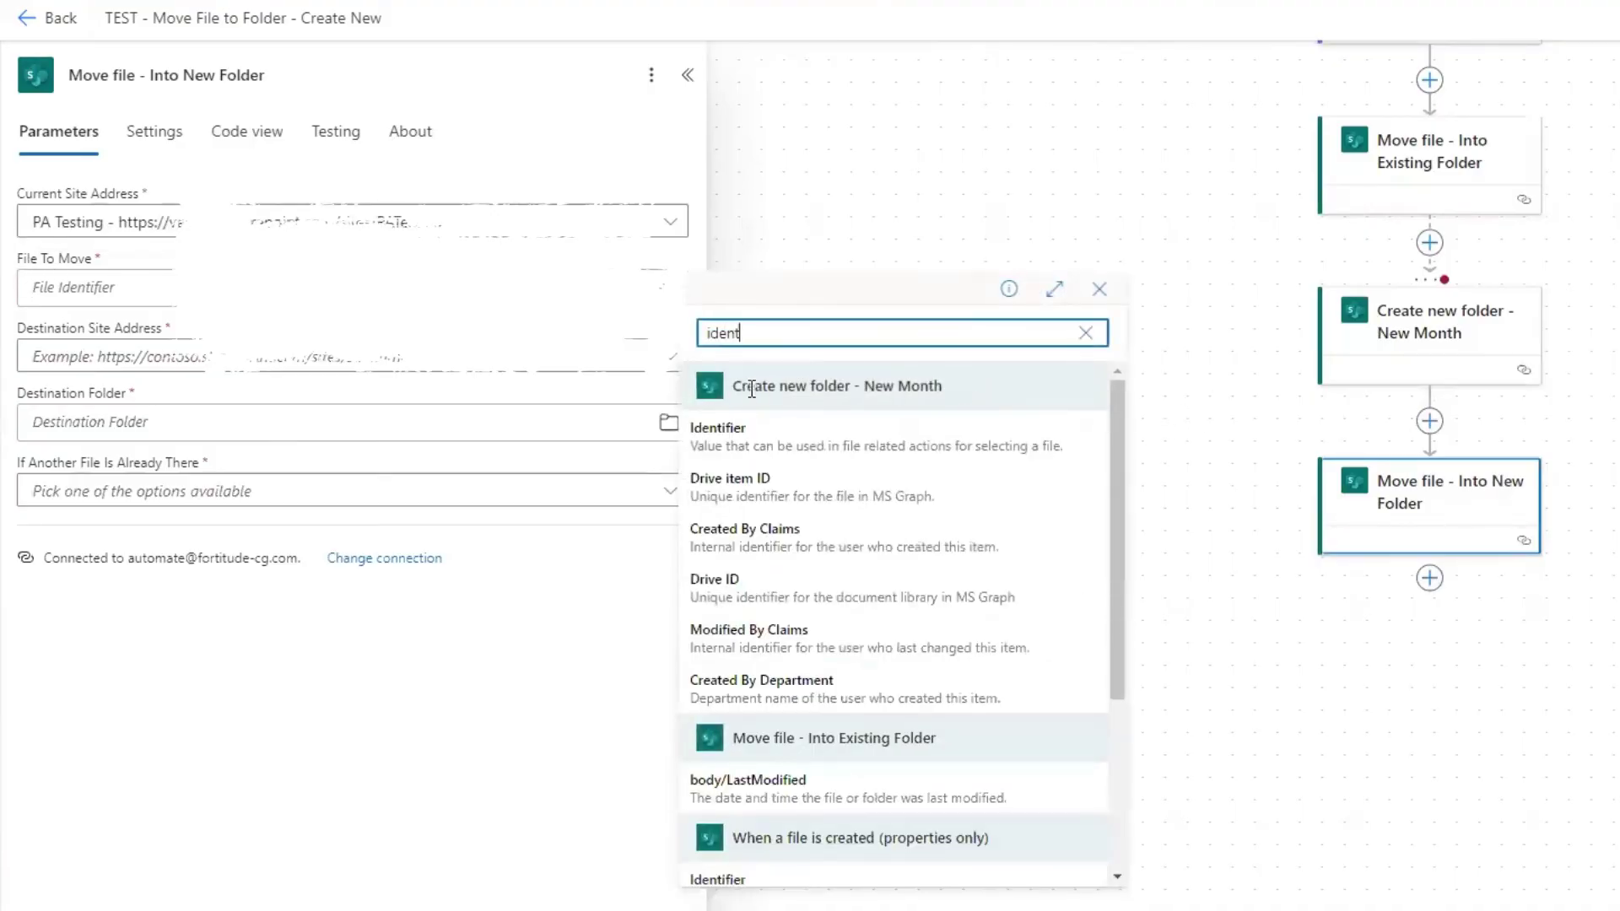
scroll(926, 688, "down", 3)
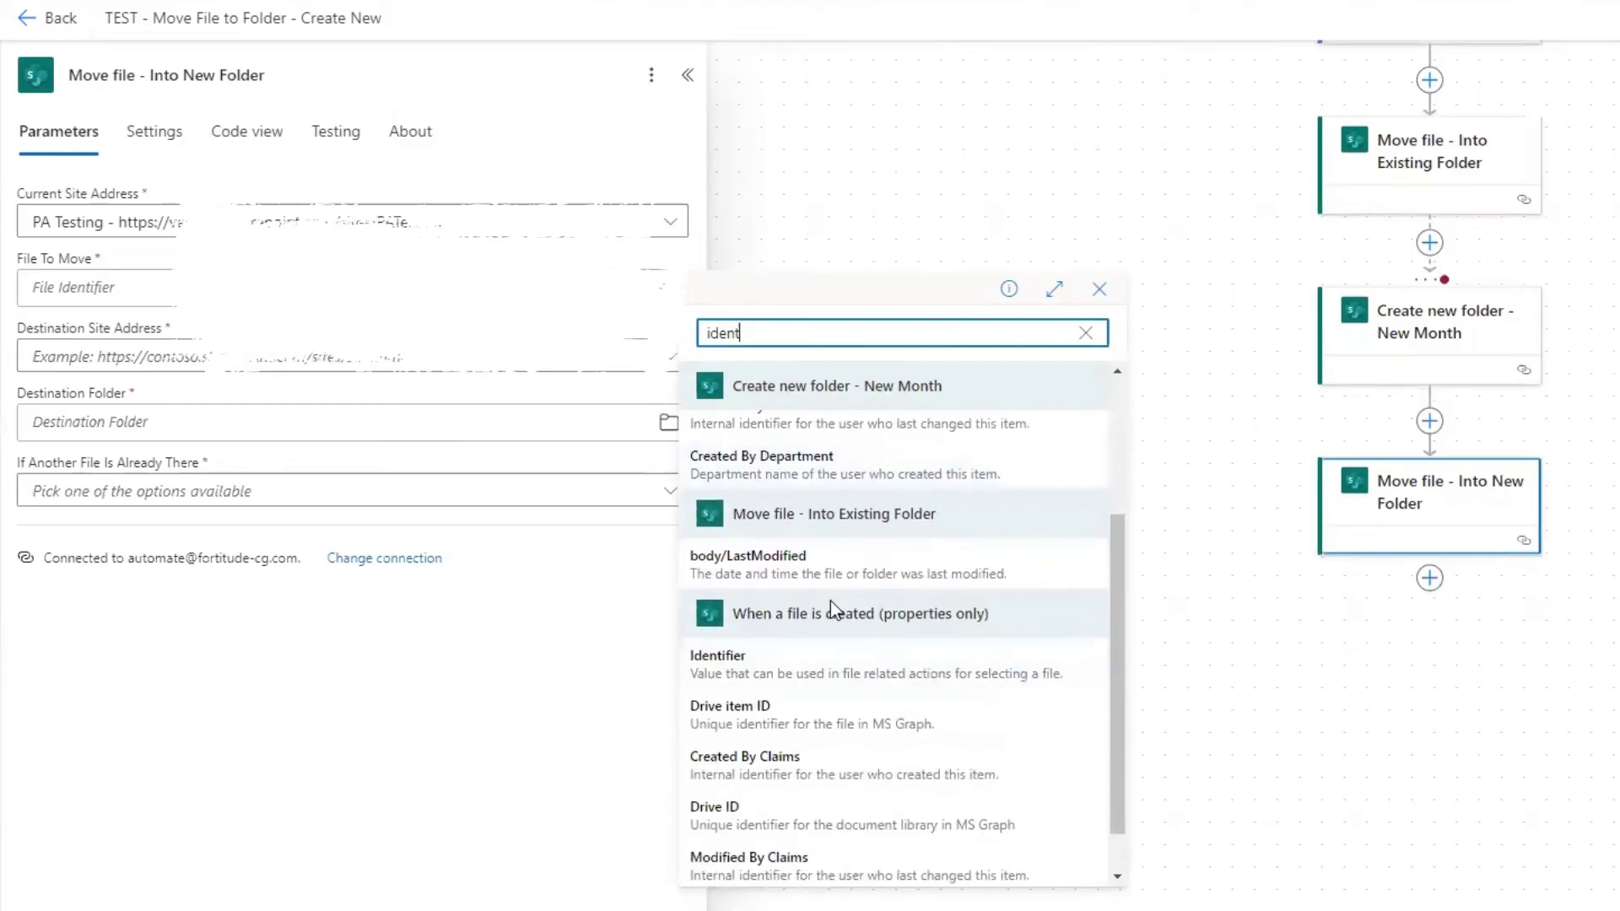
left_click(764, 667)
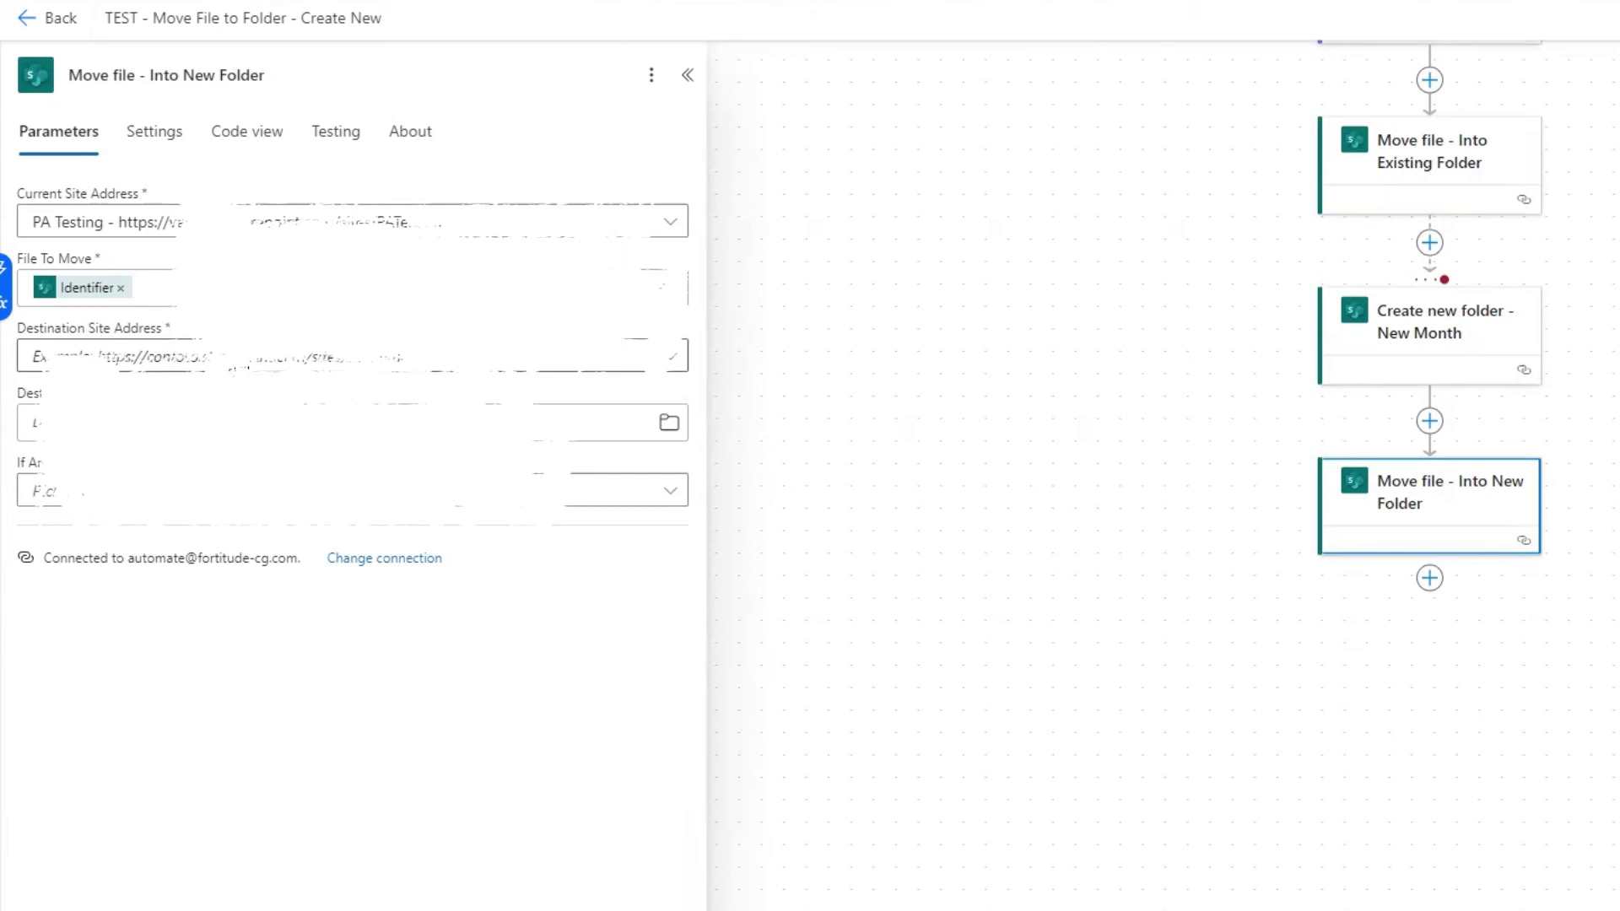
- Set the destination site to PA Testing and the destination folder to Test Documents/Directory
left_click(338, 355)
left_click(127, 394)
left_click(669, 422)
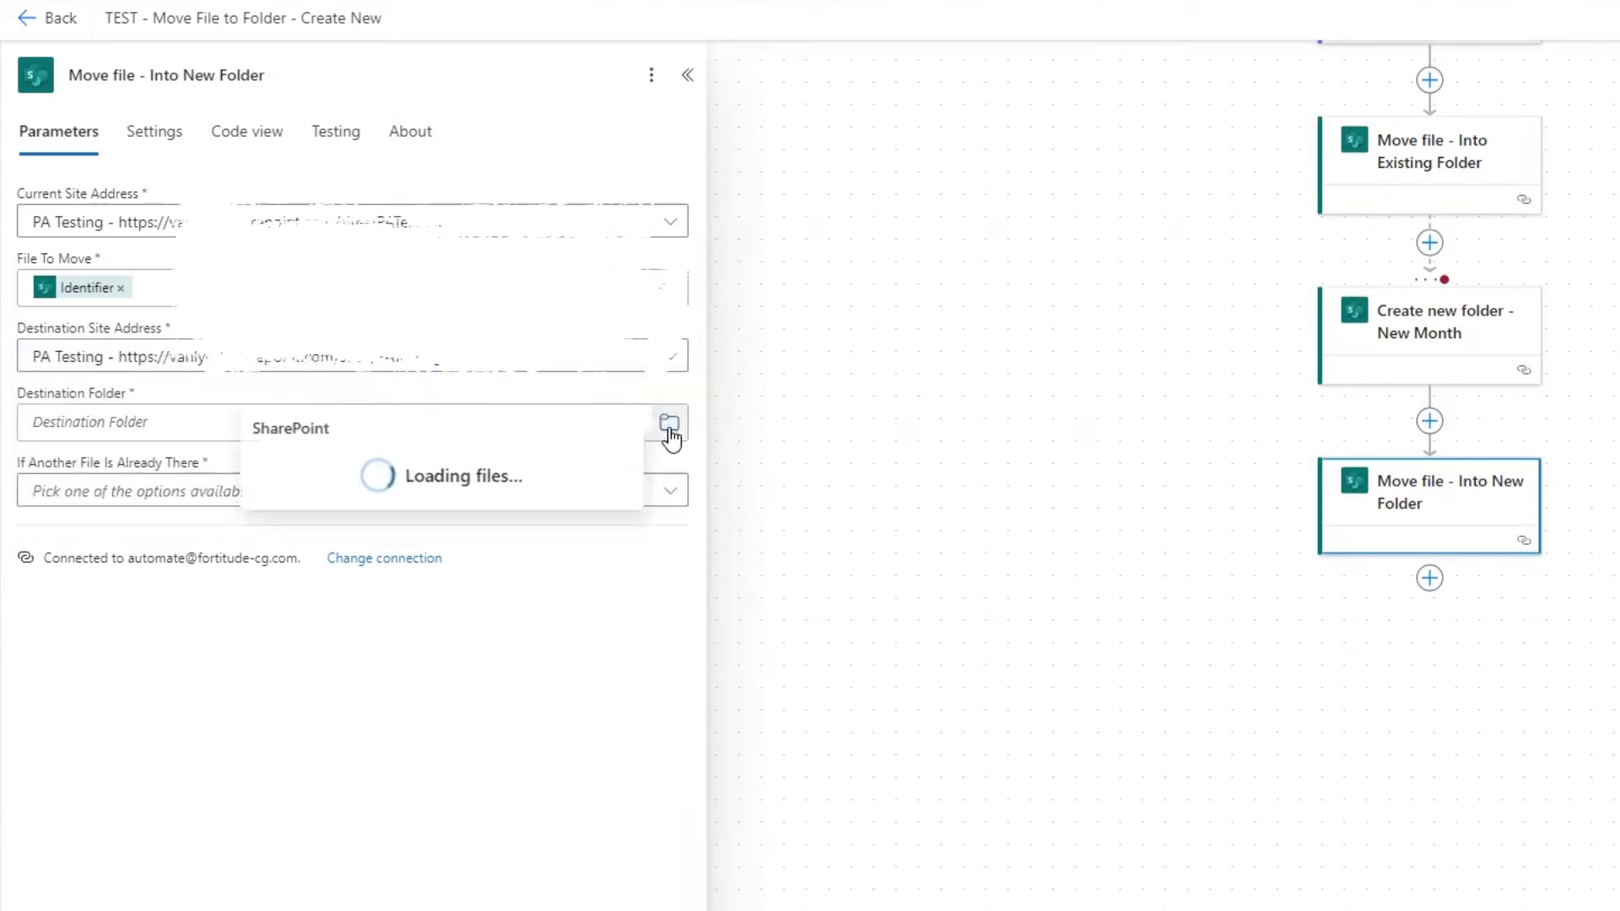
scroll(596, 835, "down", 2)
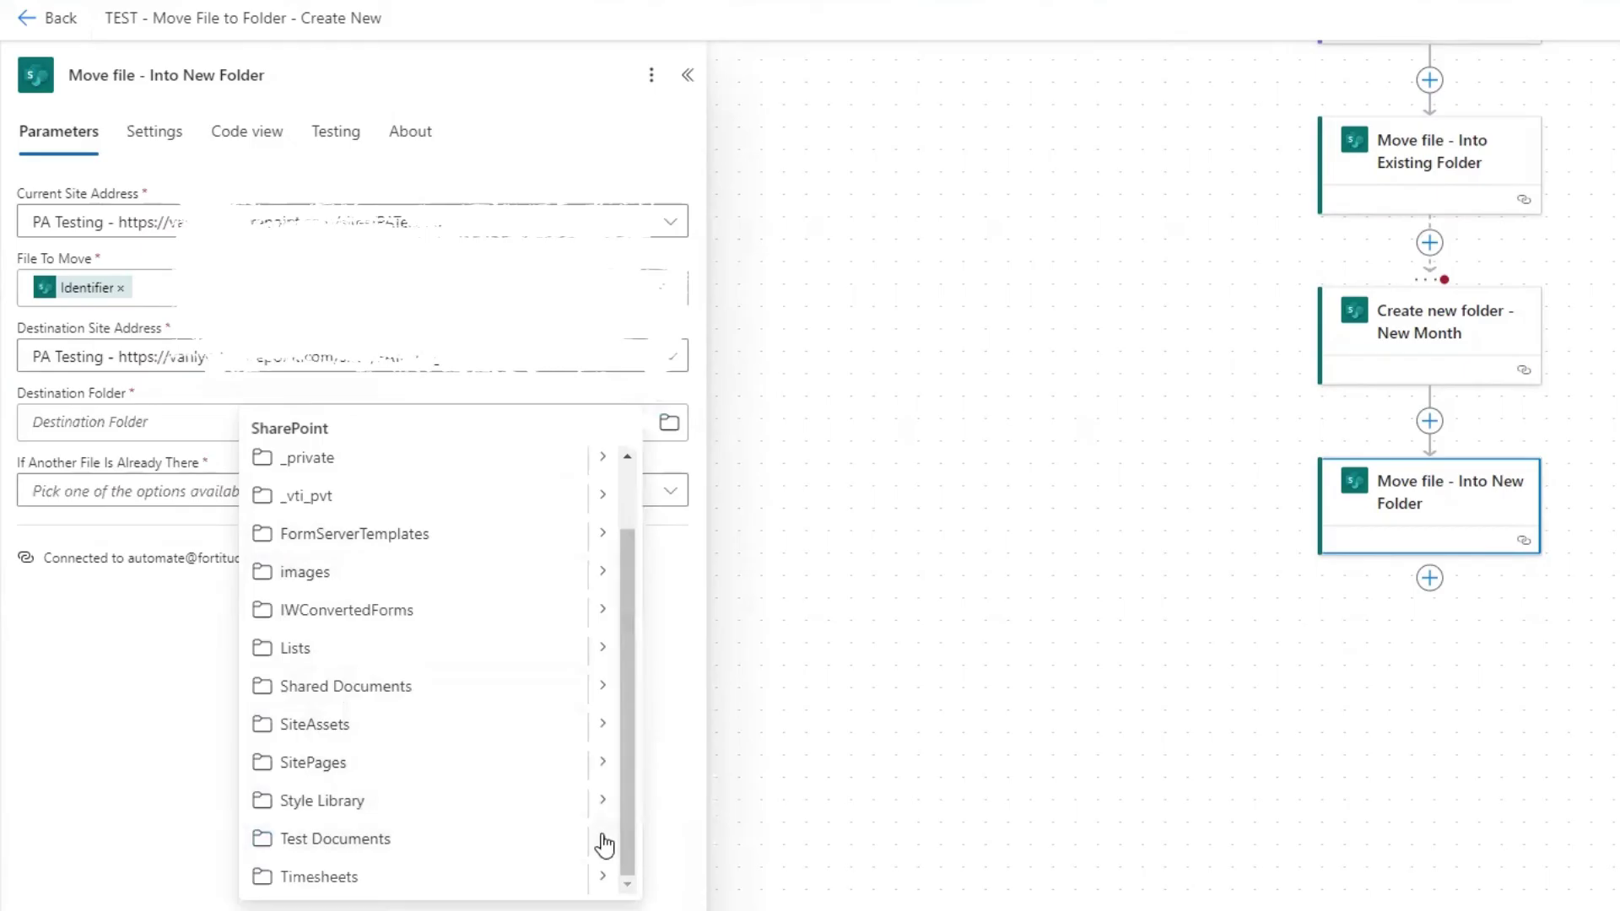
left_click(599, 835)
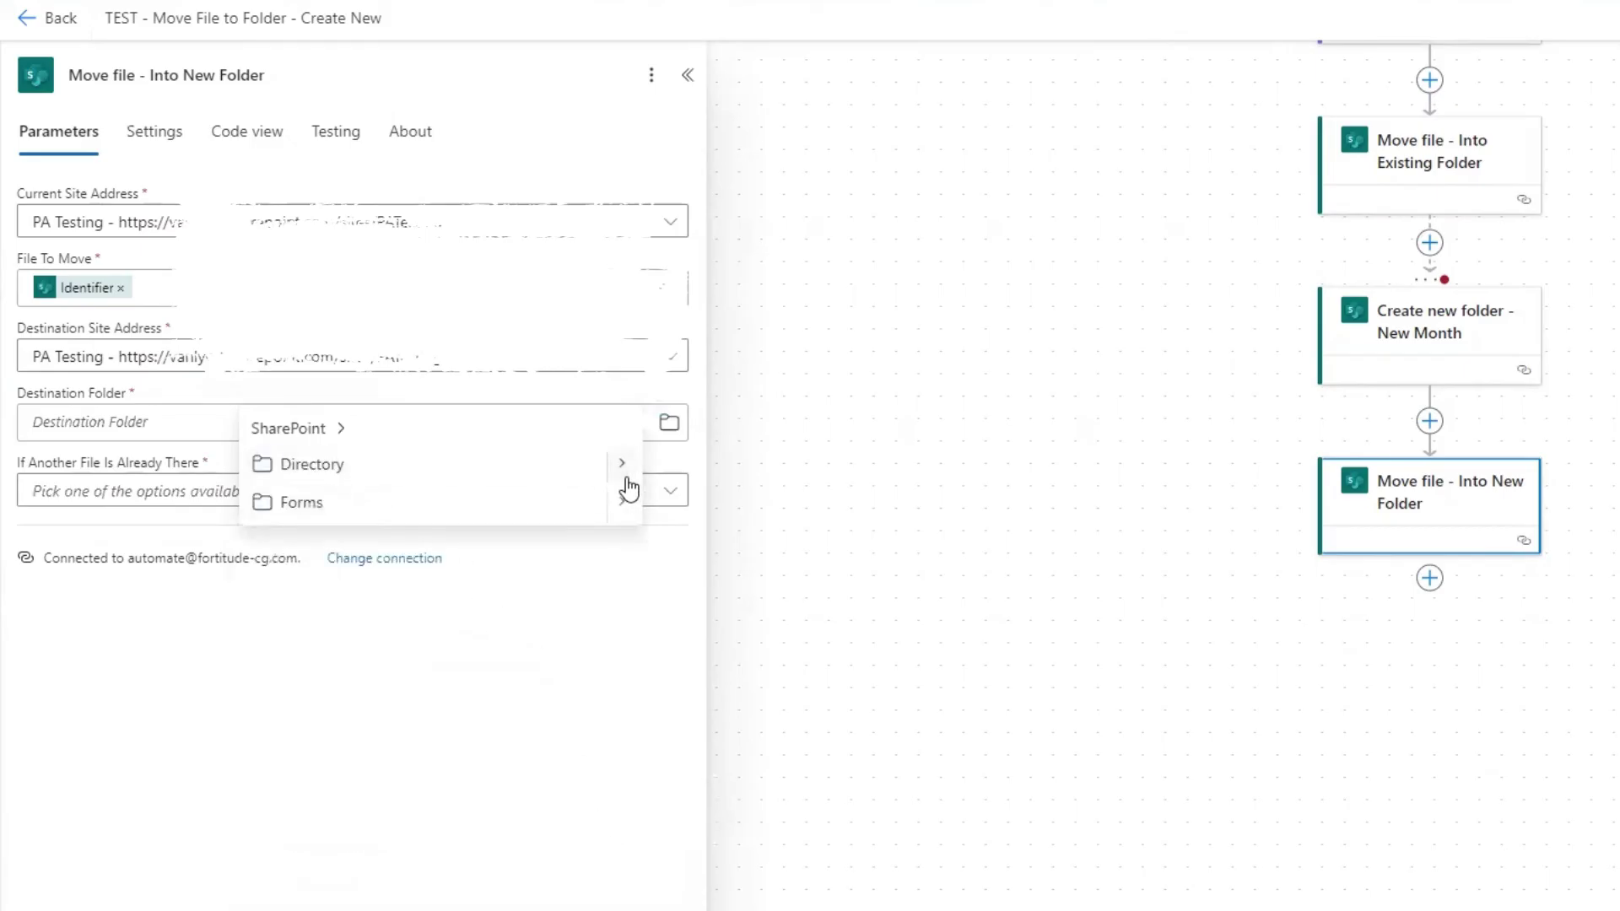
left_click(350, 474)
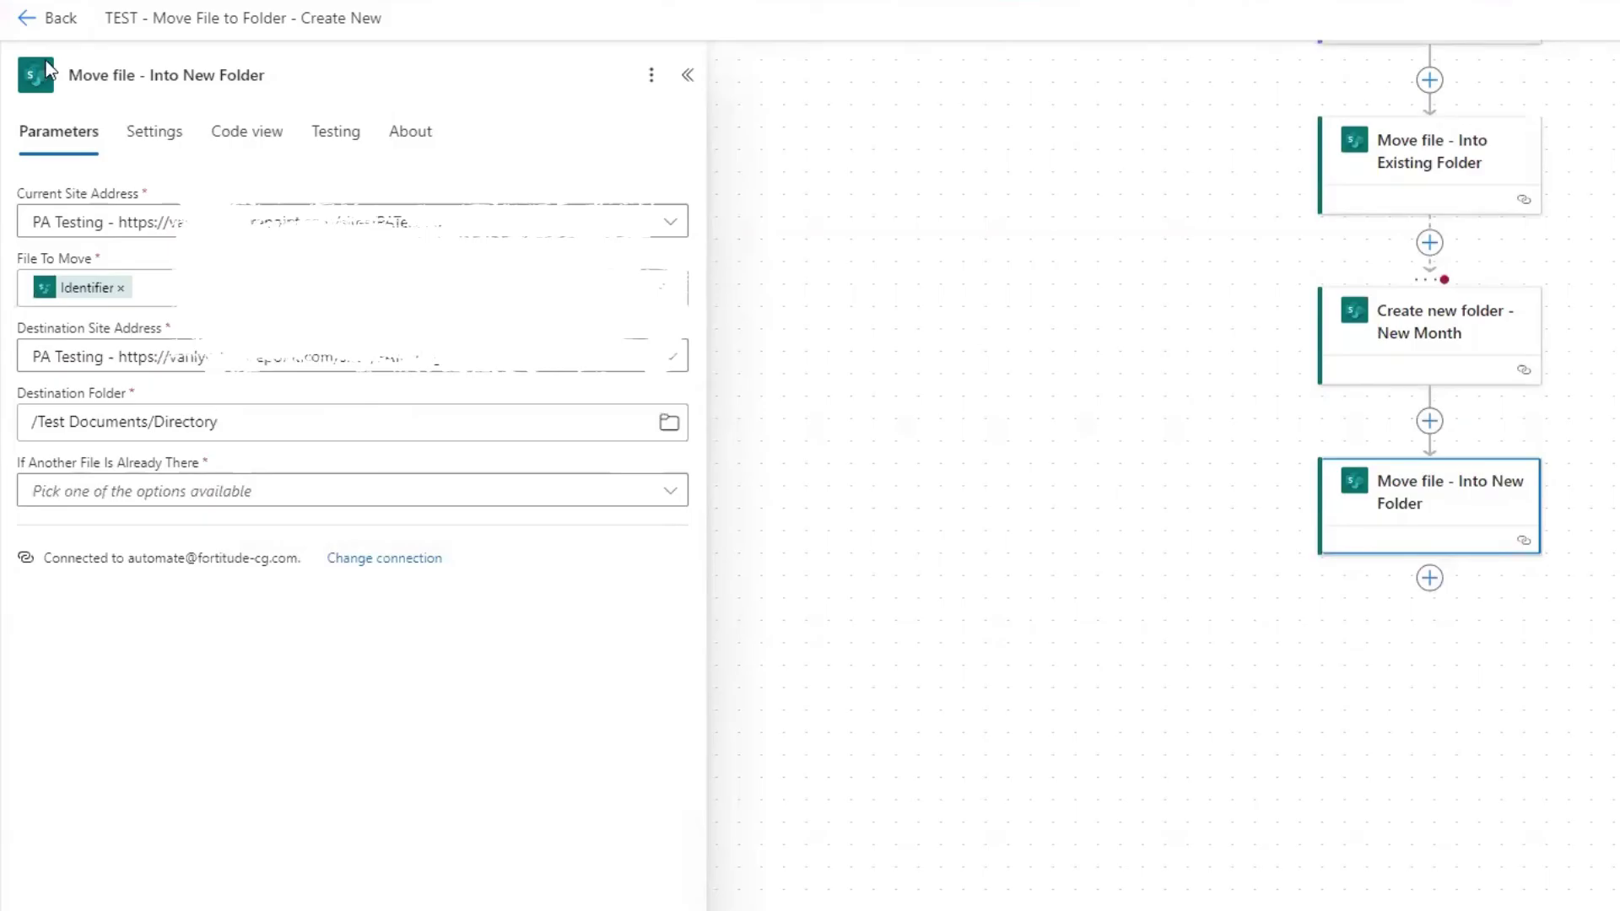
- Extend the destination path with '/' plus the month and year Compose outputs
left_click(283, 409)
type("/")
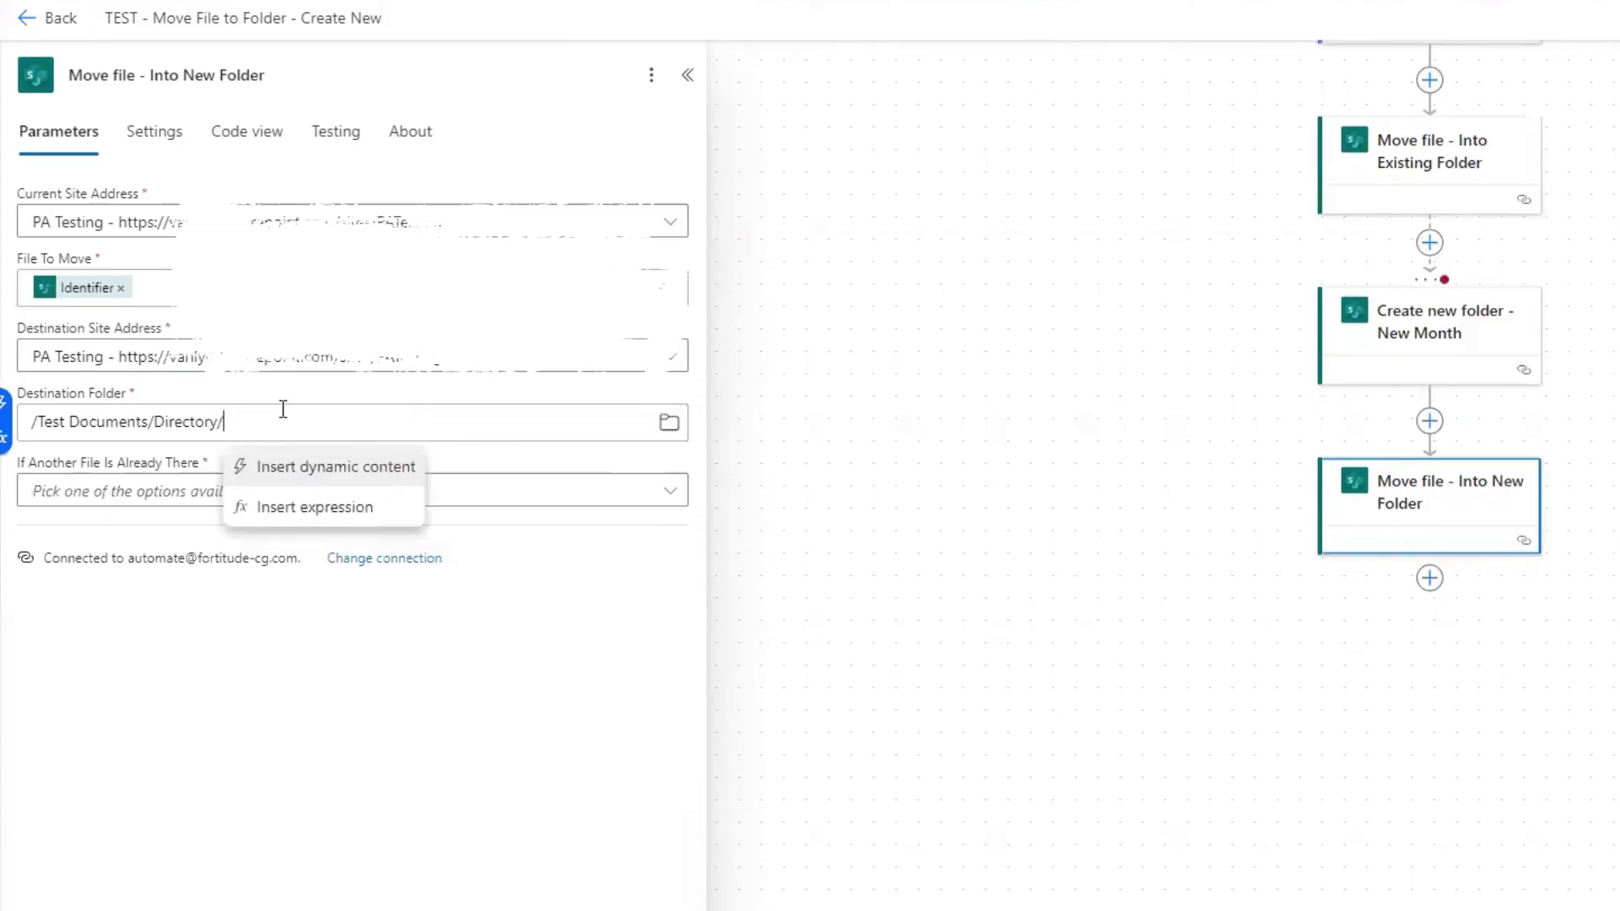
left_click(278, 464)
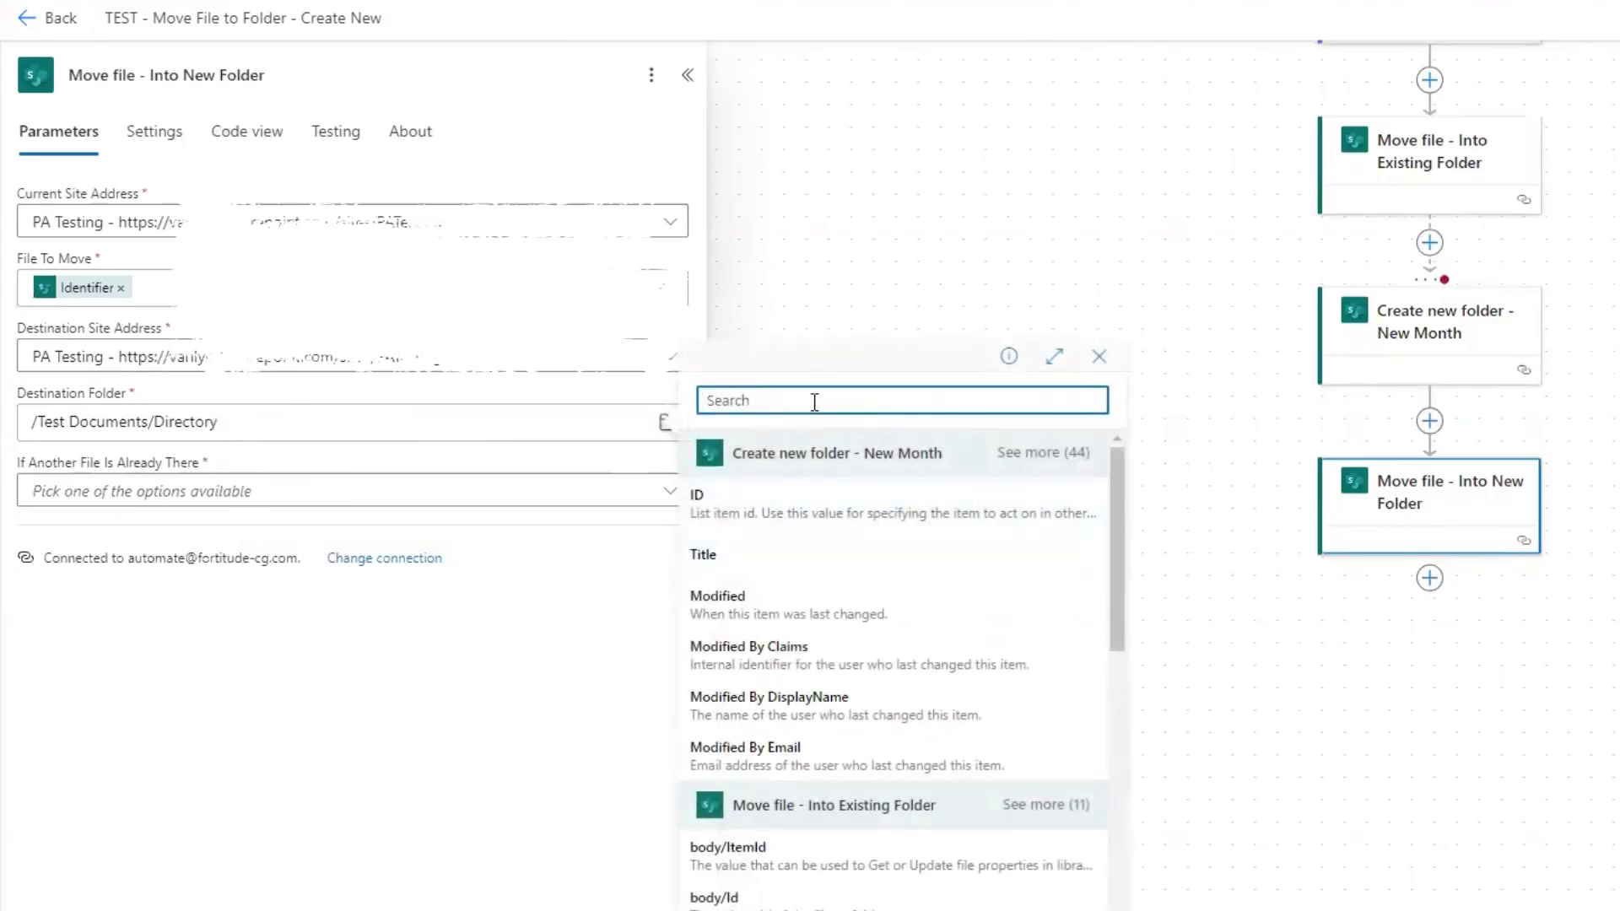
scroll(827, 474, "down", 10)
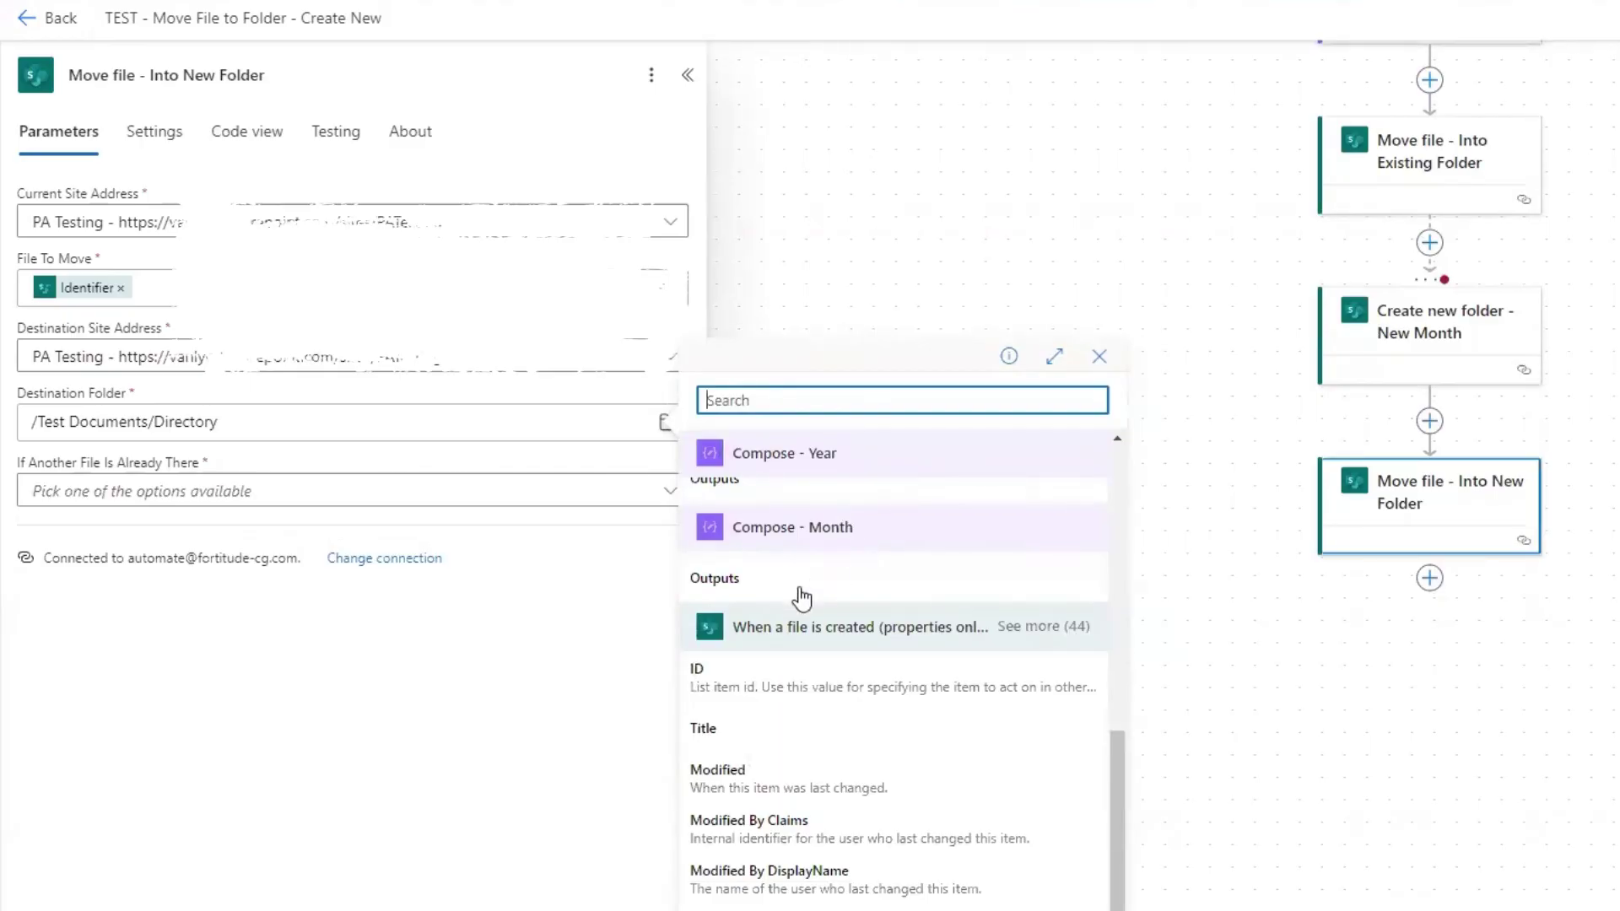
left_click(803, 596)
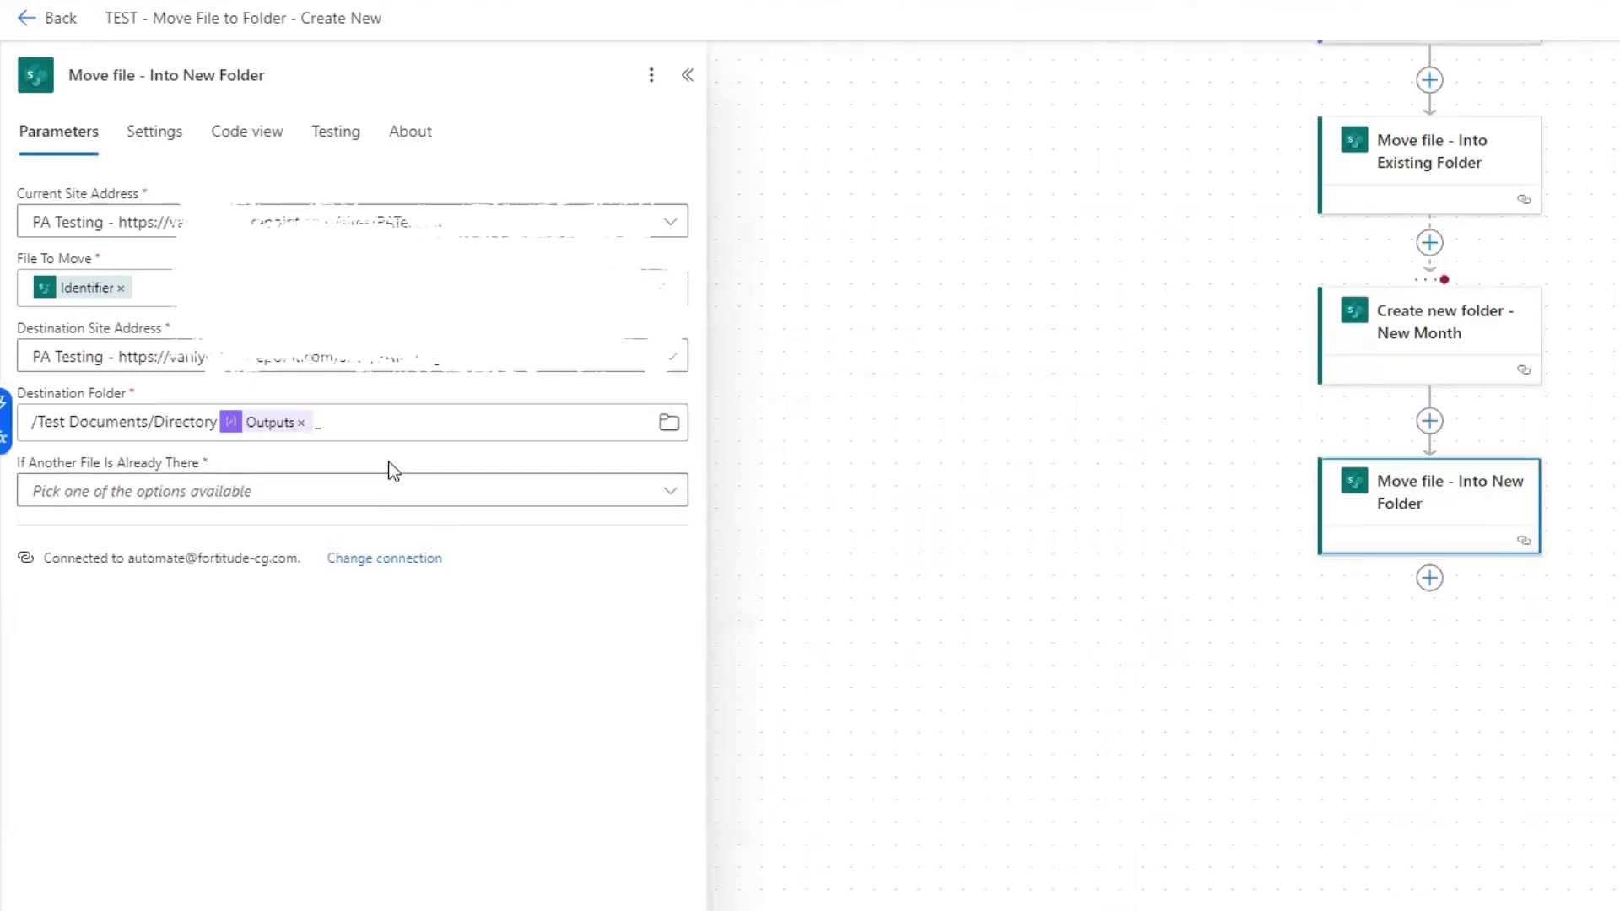
left_click(79, 426)
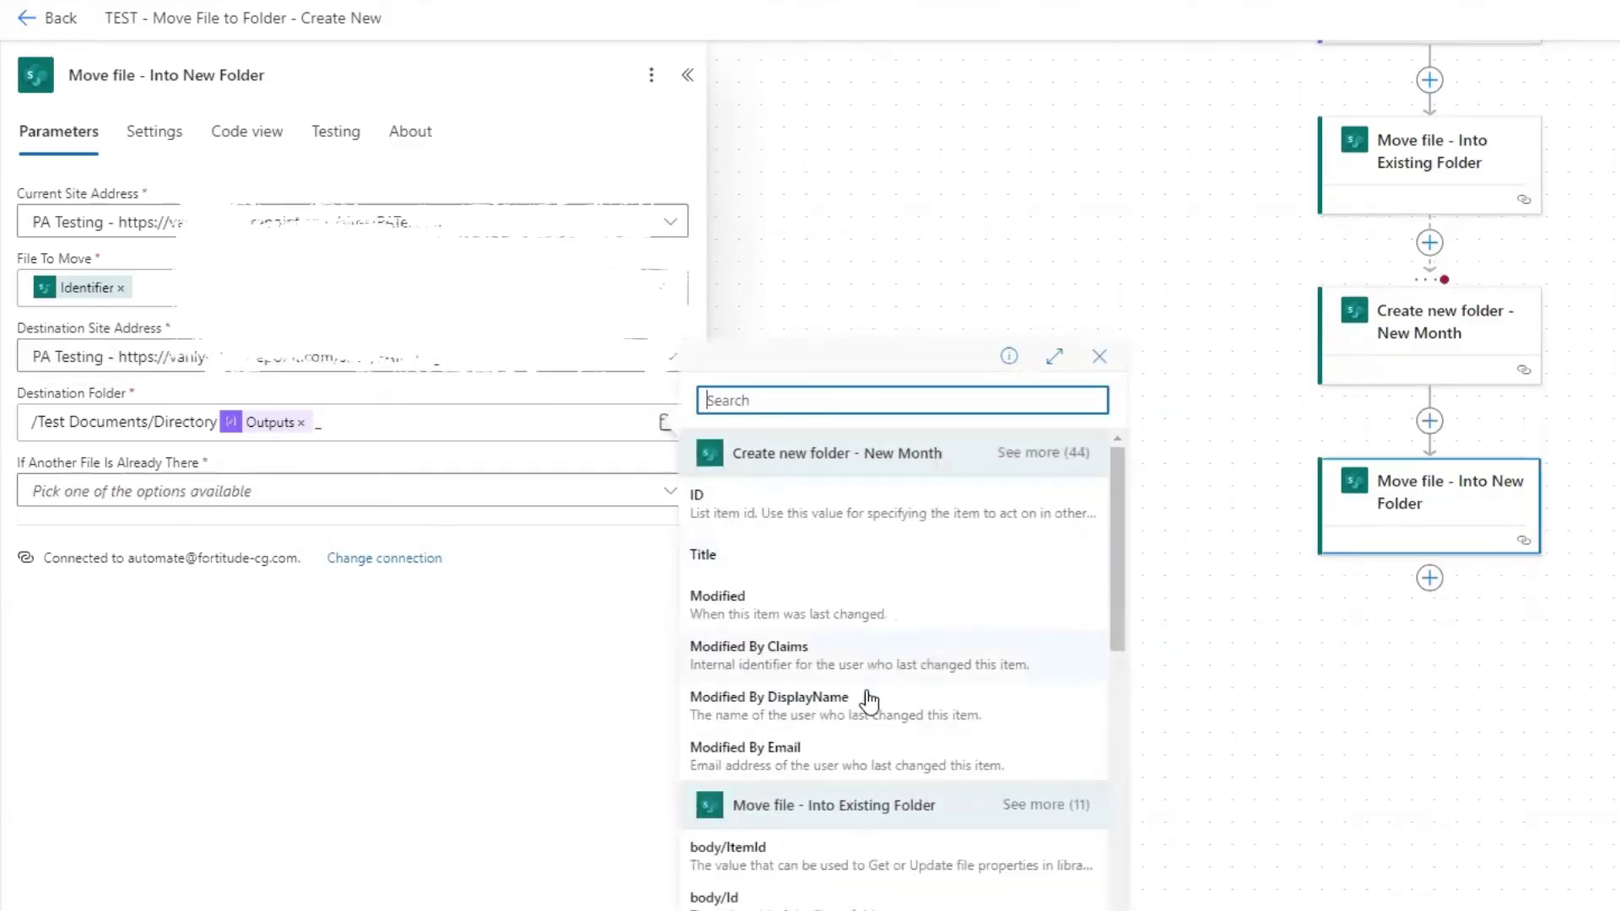
scroll(844, 675, "down", 10)
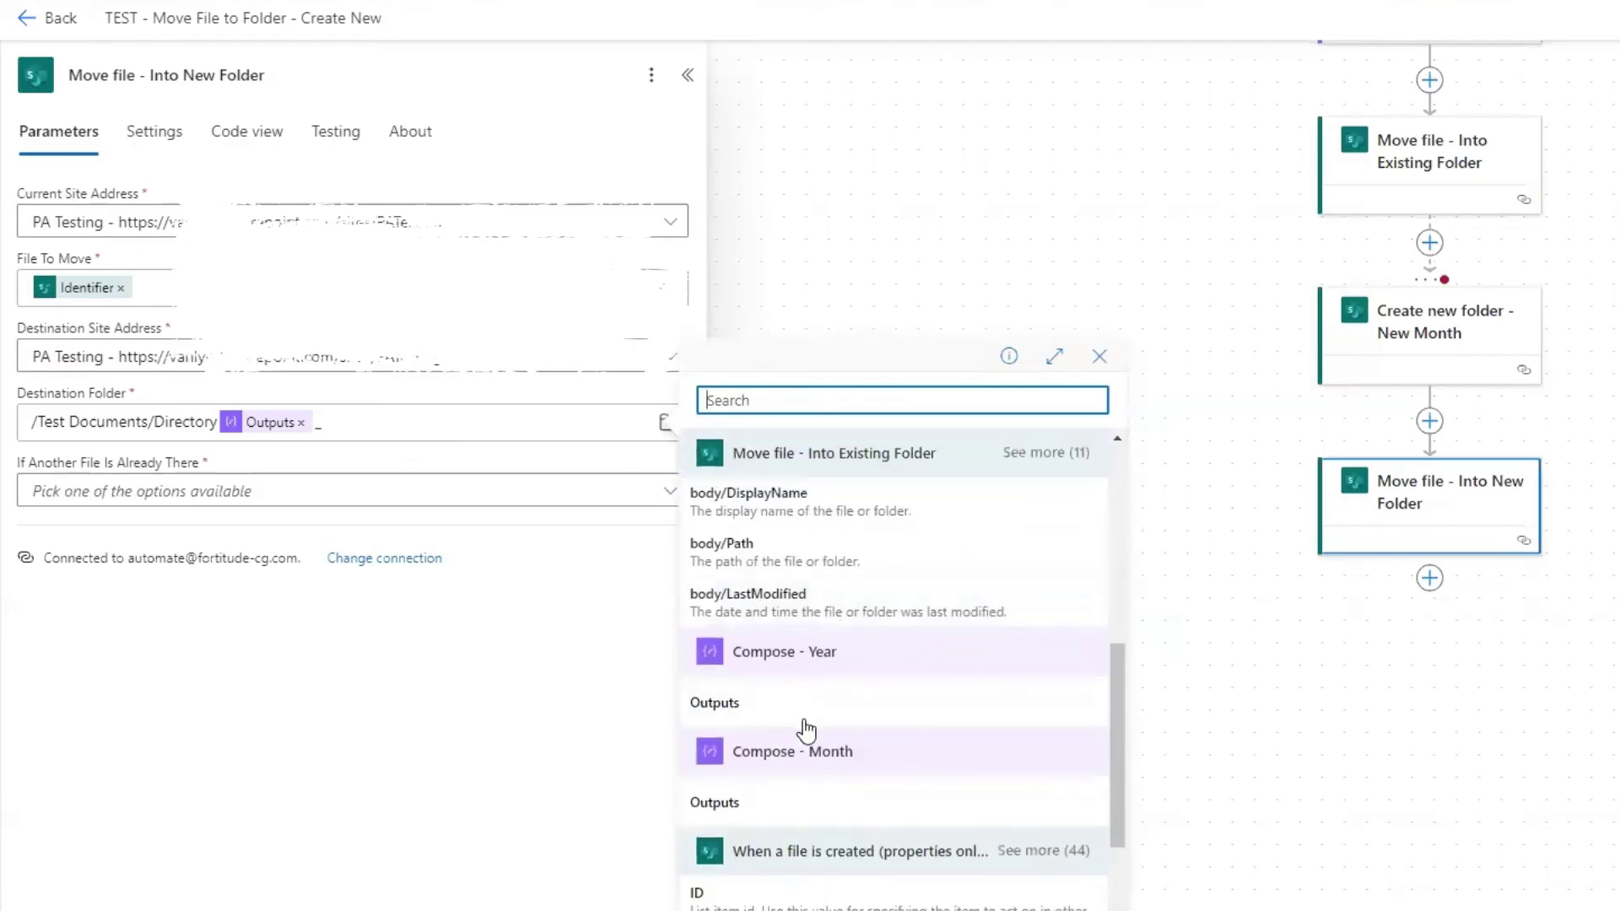
left_click(794, 721)
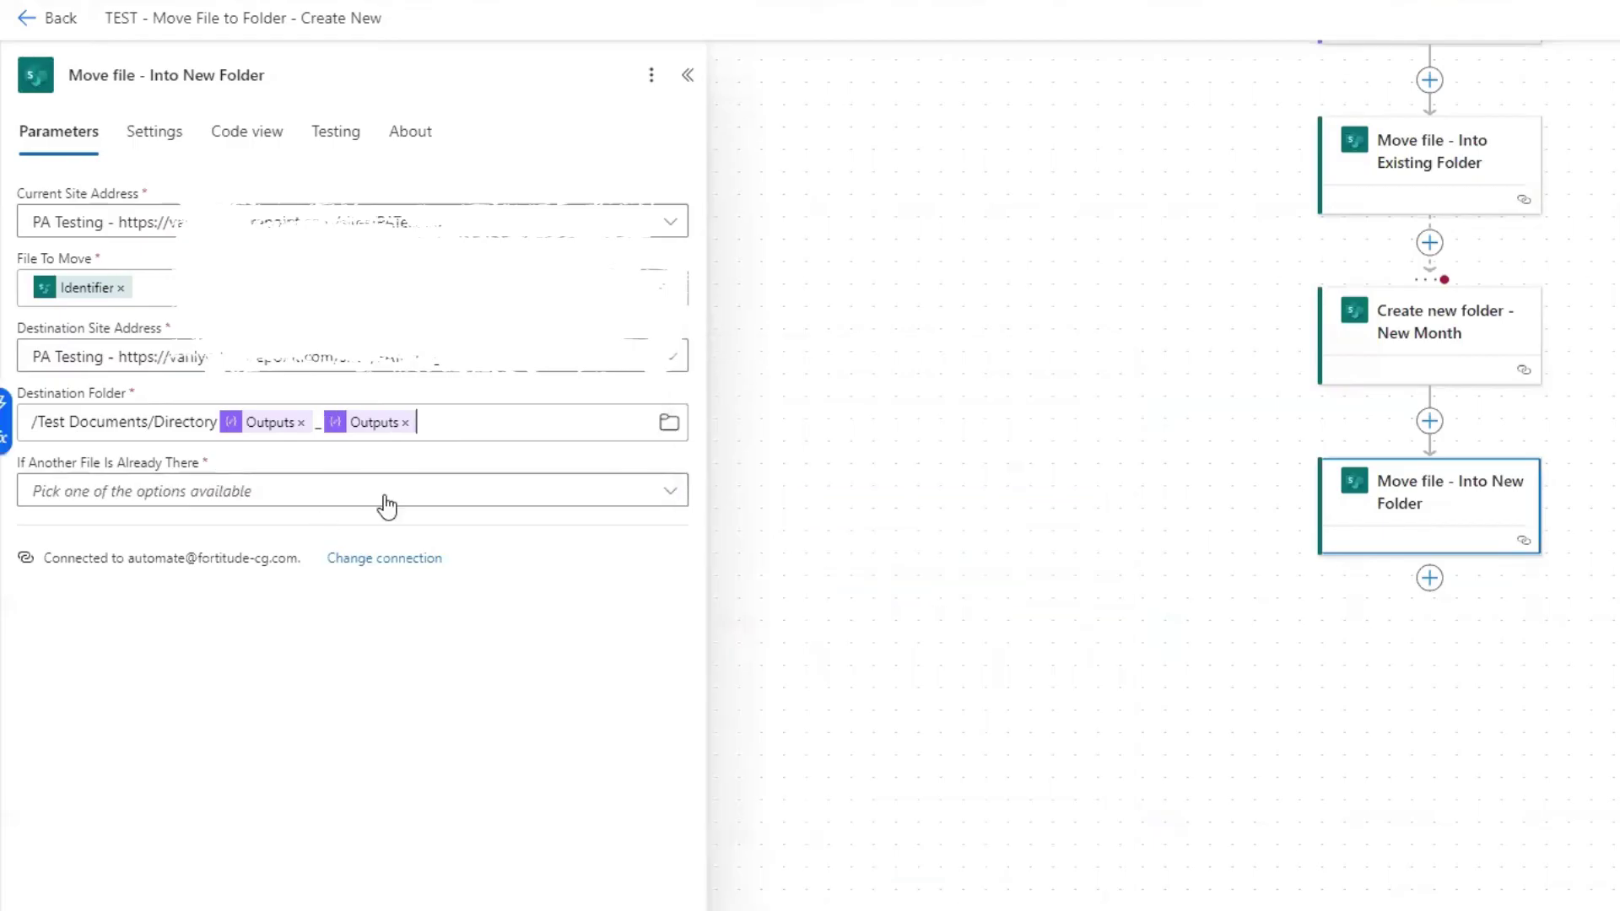
left_click(214, 422)
type("/")
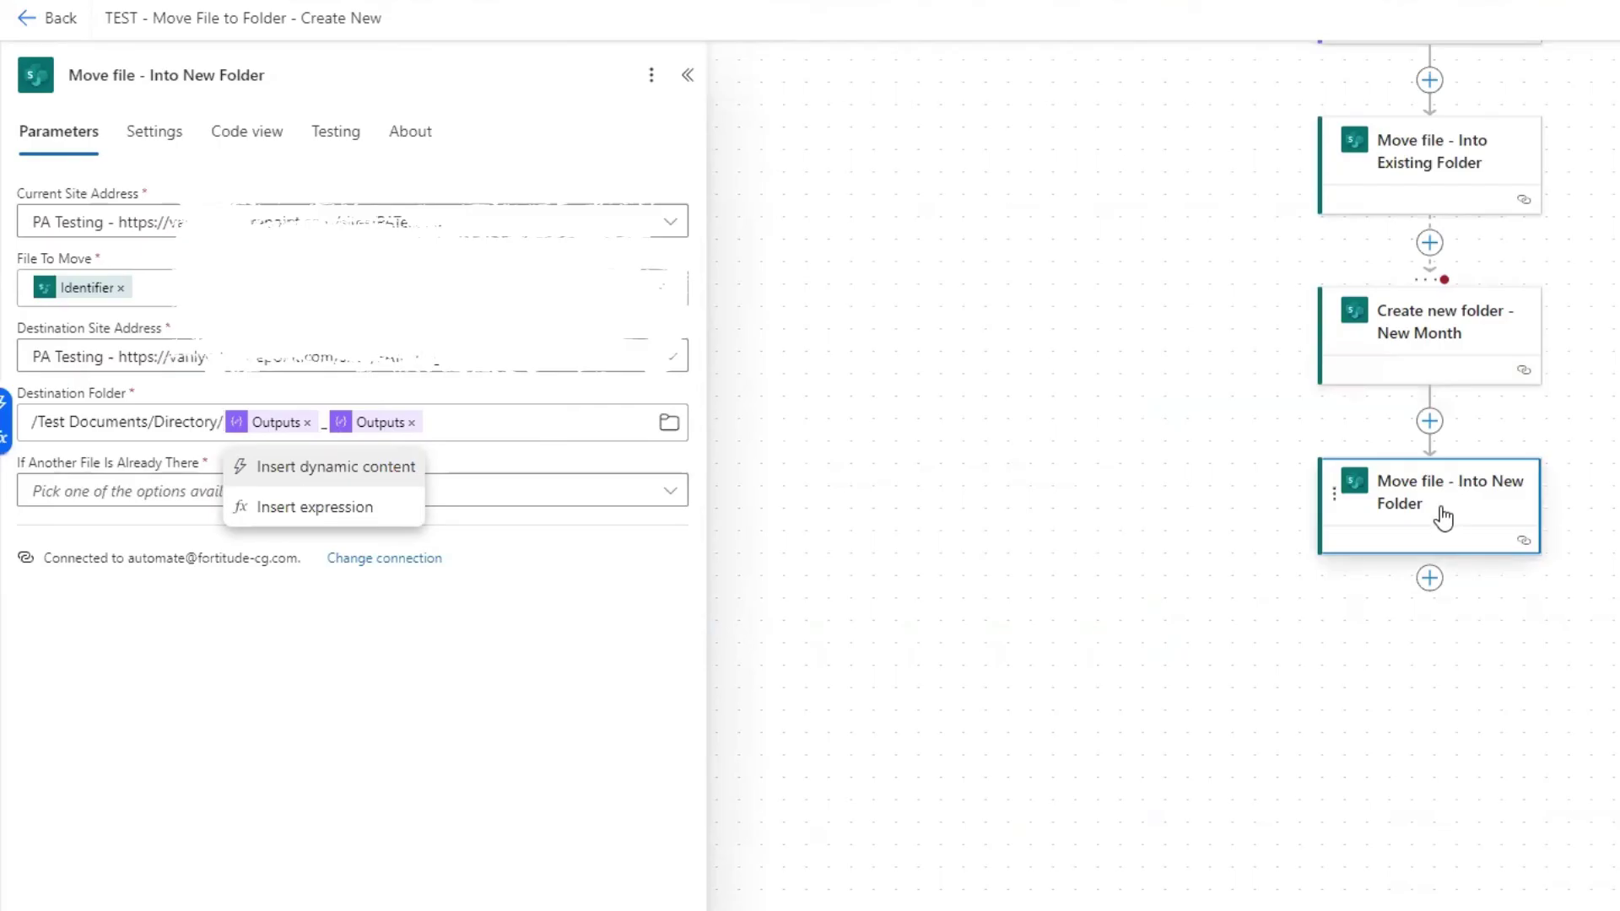
- Choose 'Move with a new name' for existing files and save the flow
left_click(671, 492)
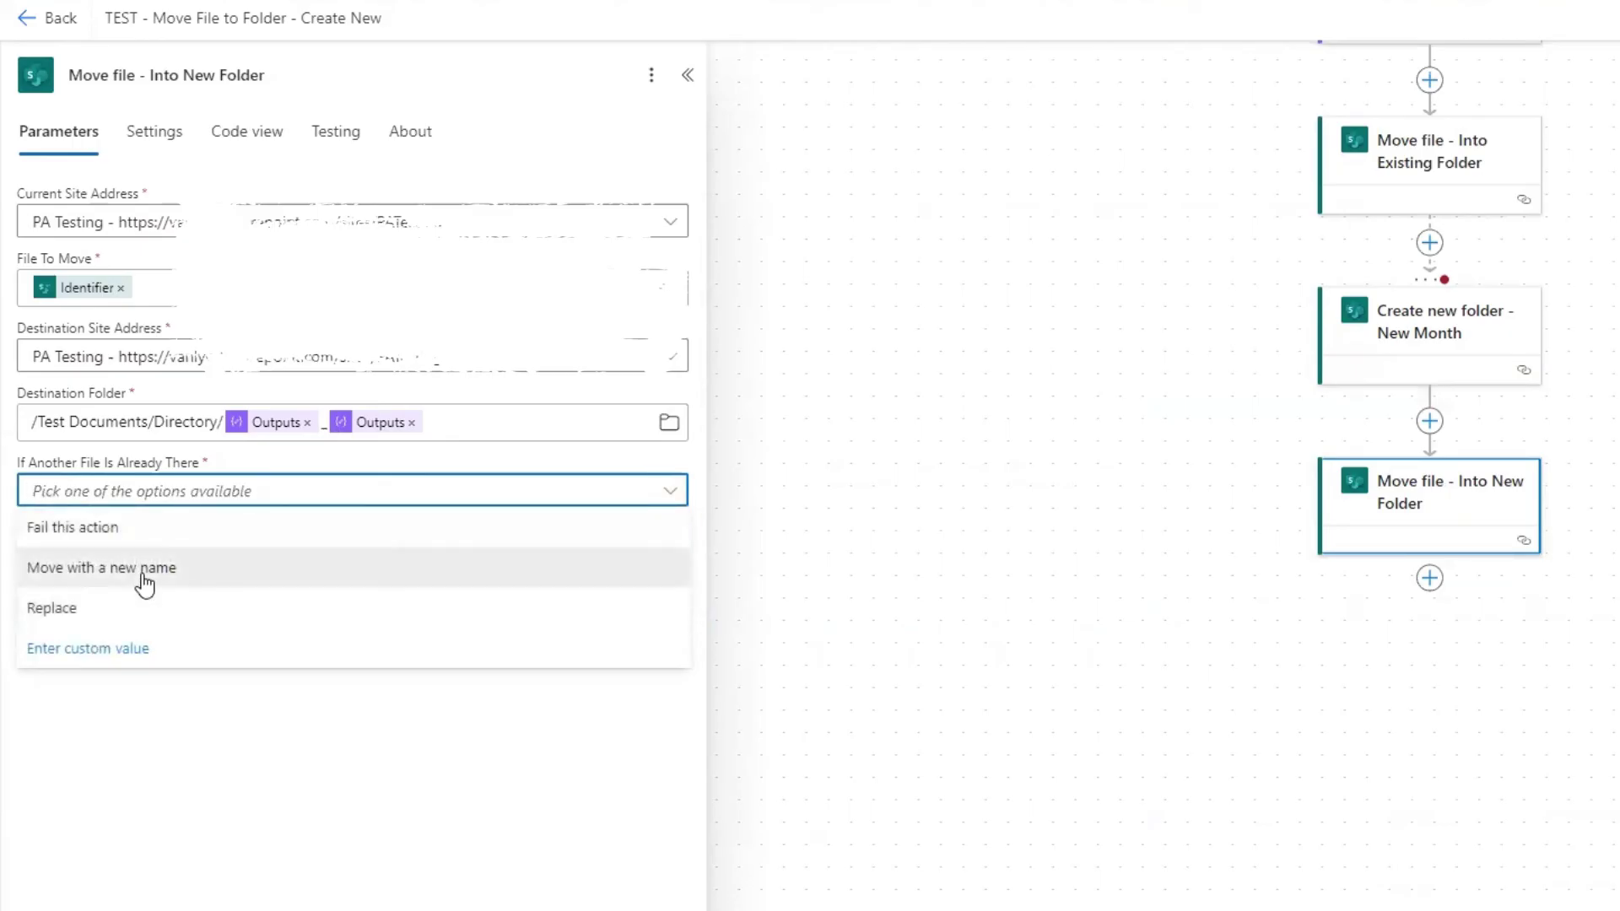
left_click(145, 574)
key("ctrl+s")
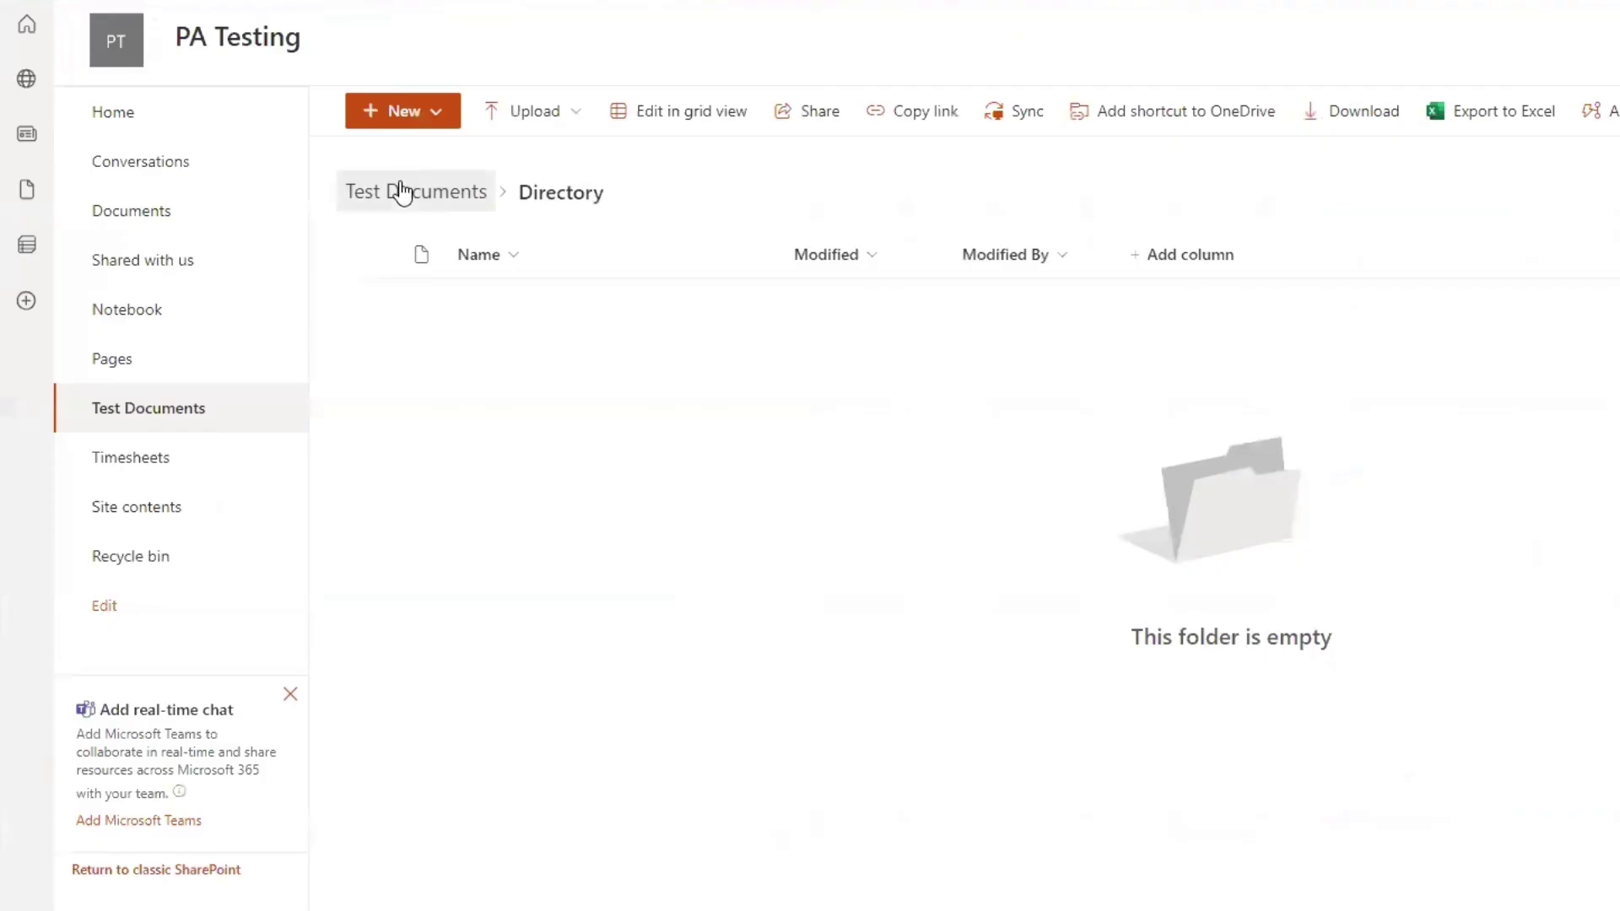
- Return to the Test Documents library, glance at the noted file name, and open the + New menu
left_click(399, 193)
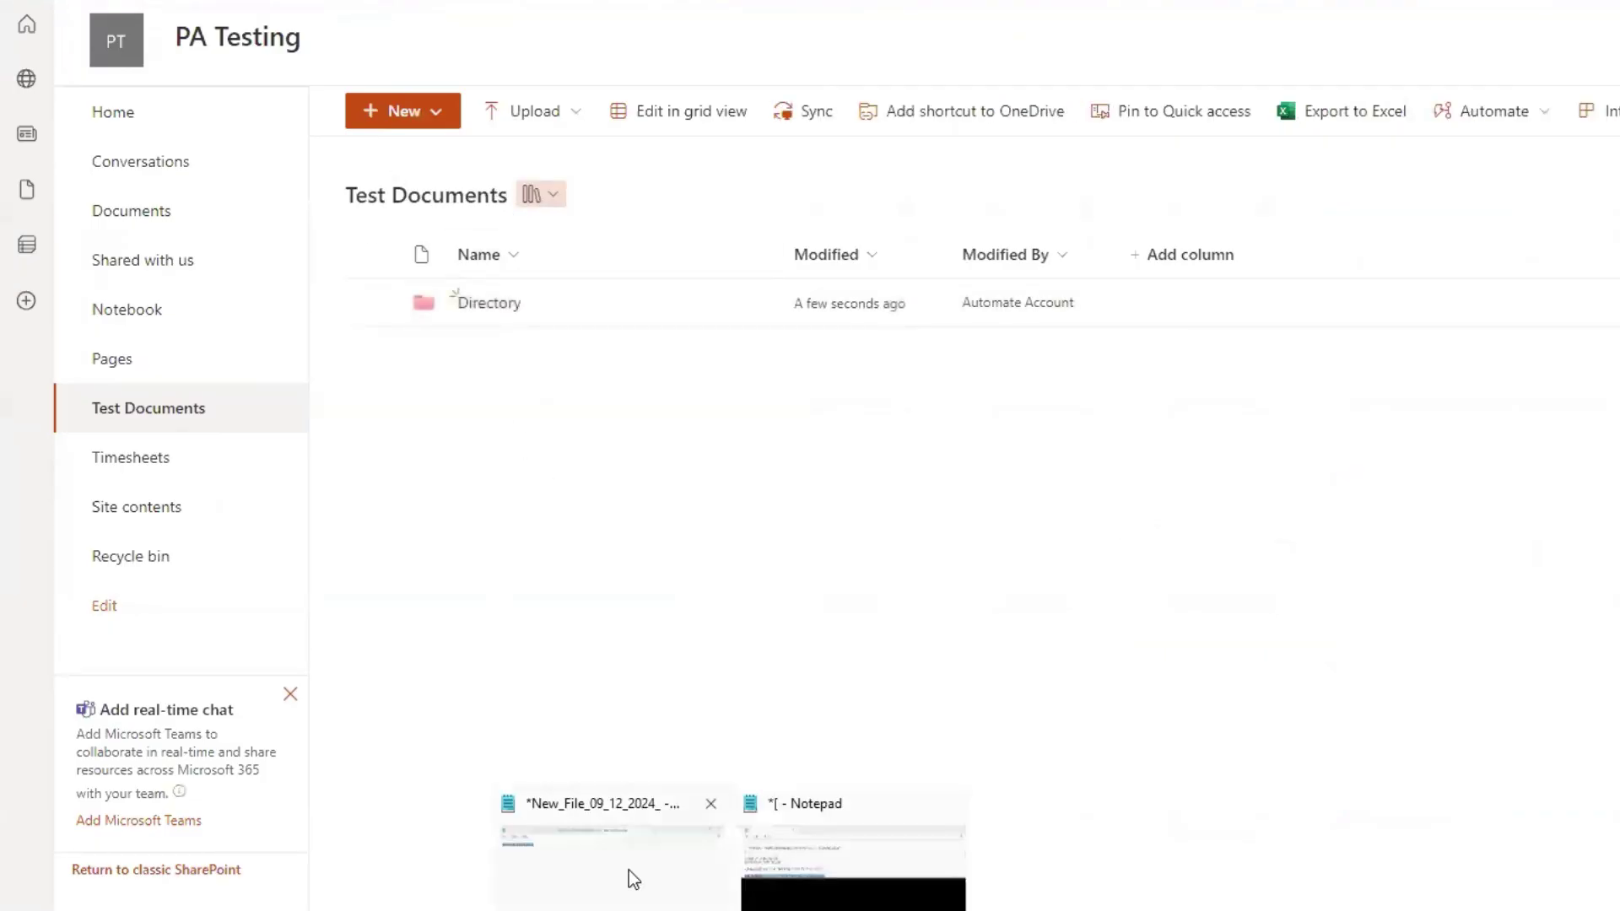
left_click(611, 863)
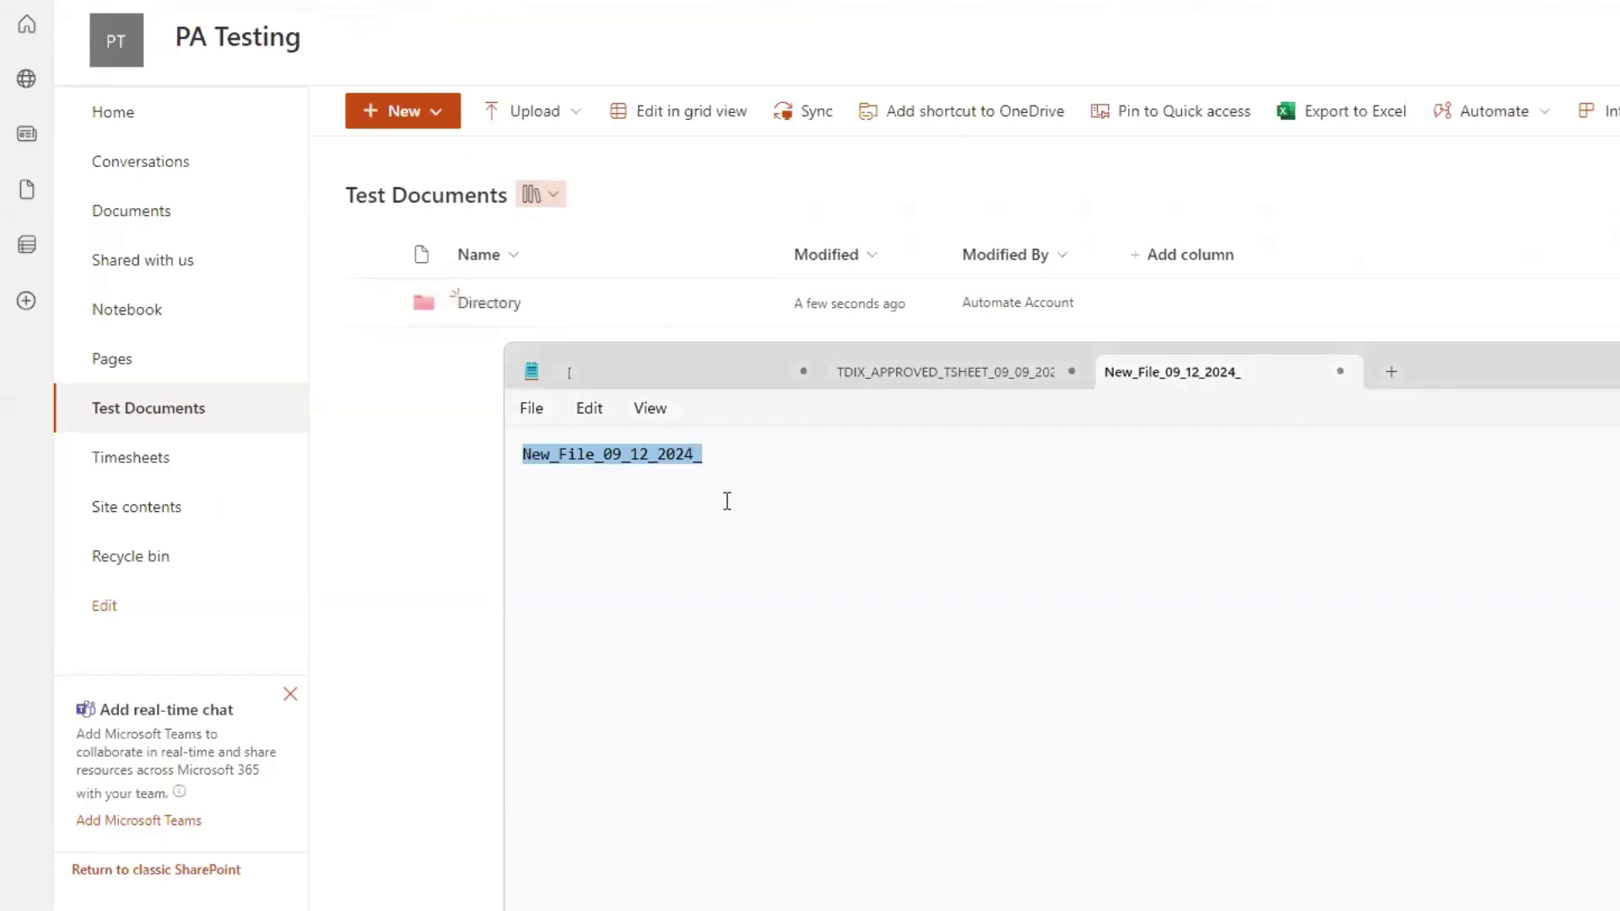
key("alt+Tab")
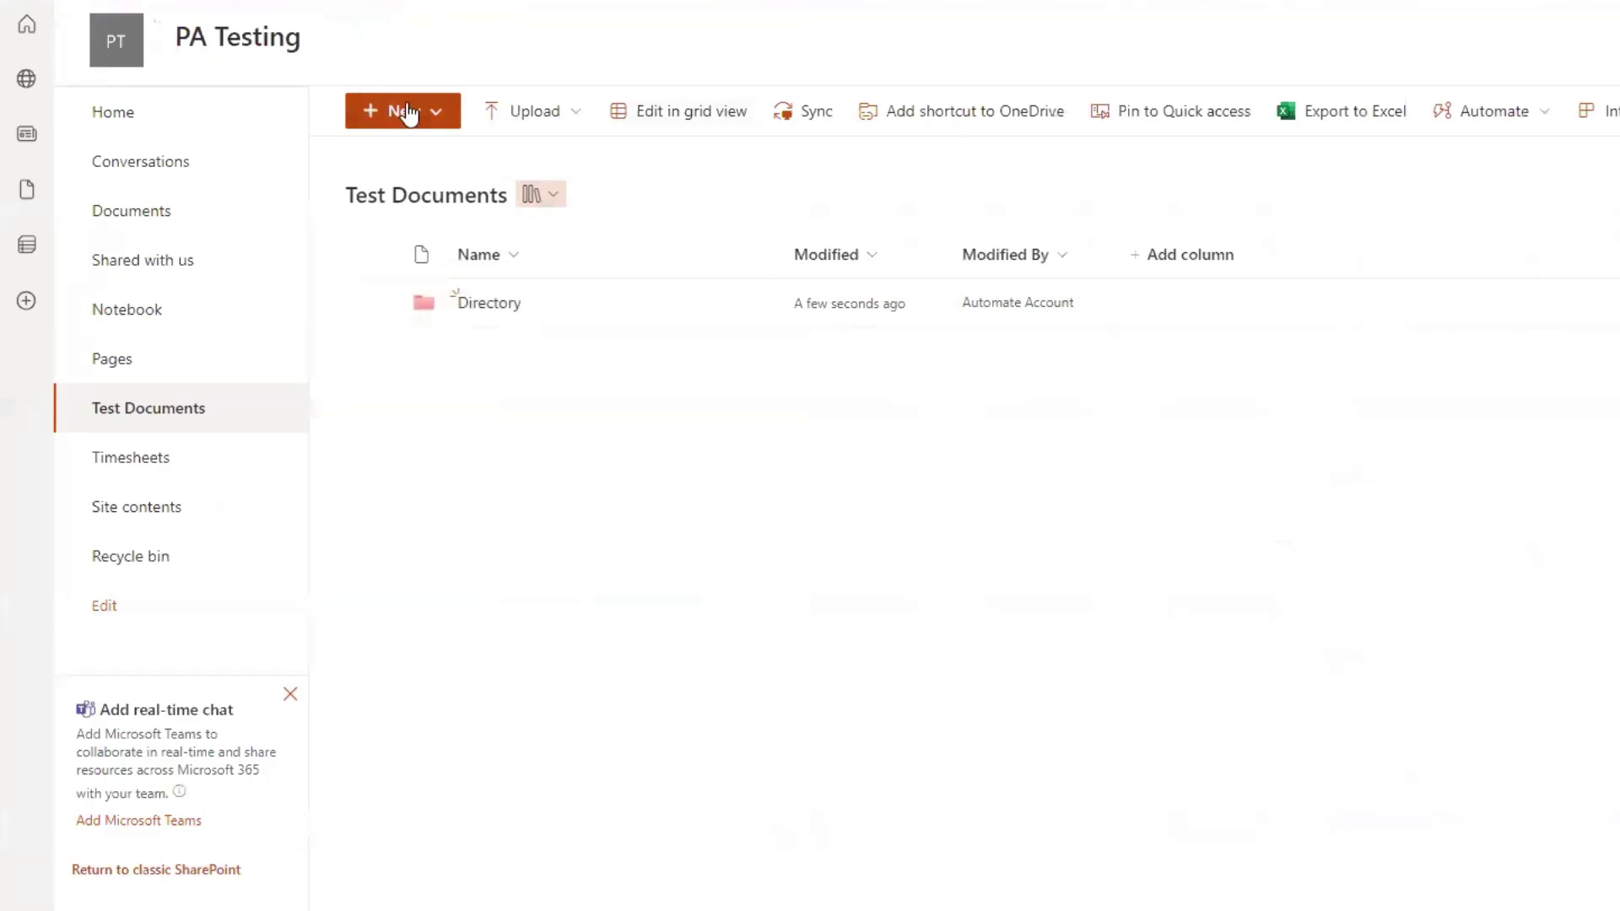
left_click(437, 118)
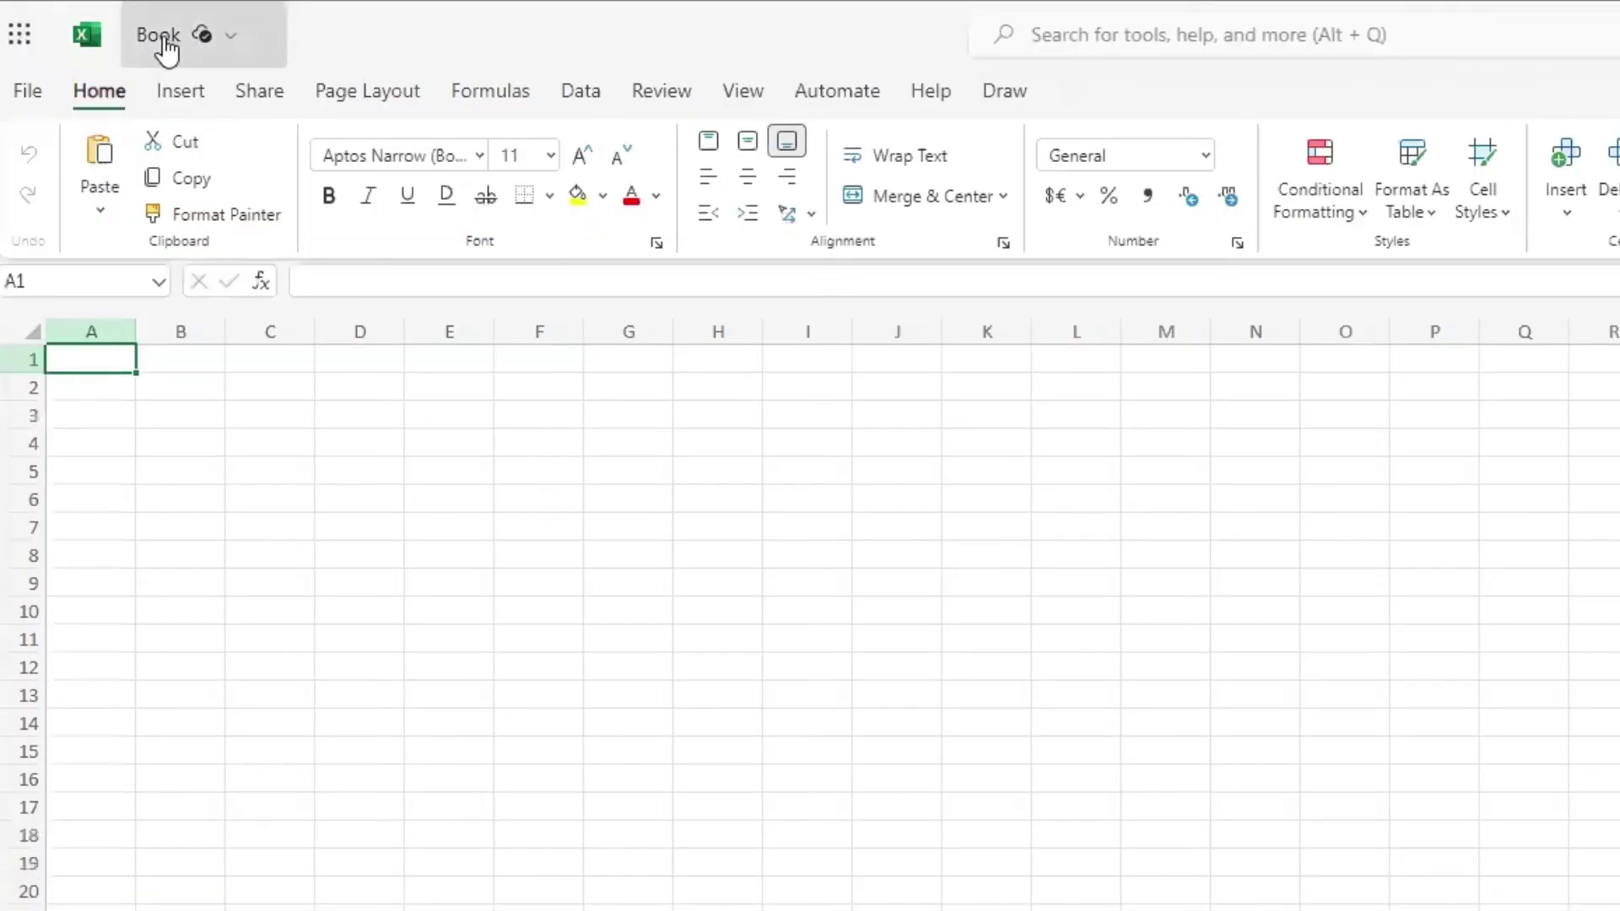
- Rename the new Excel workbook to New_File_09_12_2024_ and close its window
left_click(144, 38)
type("New_File_09_12_2024_")
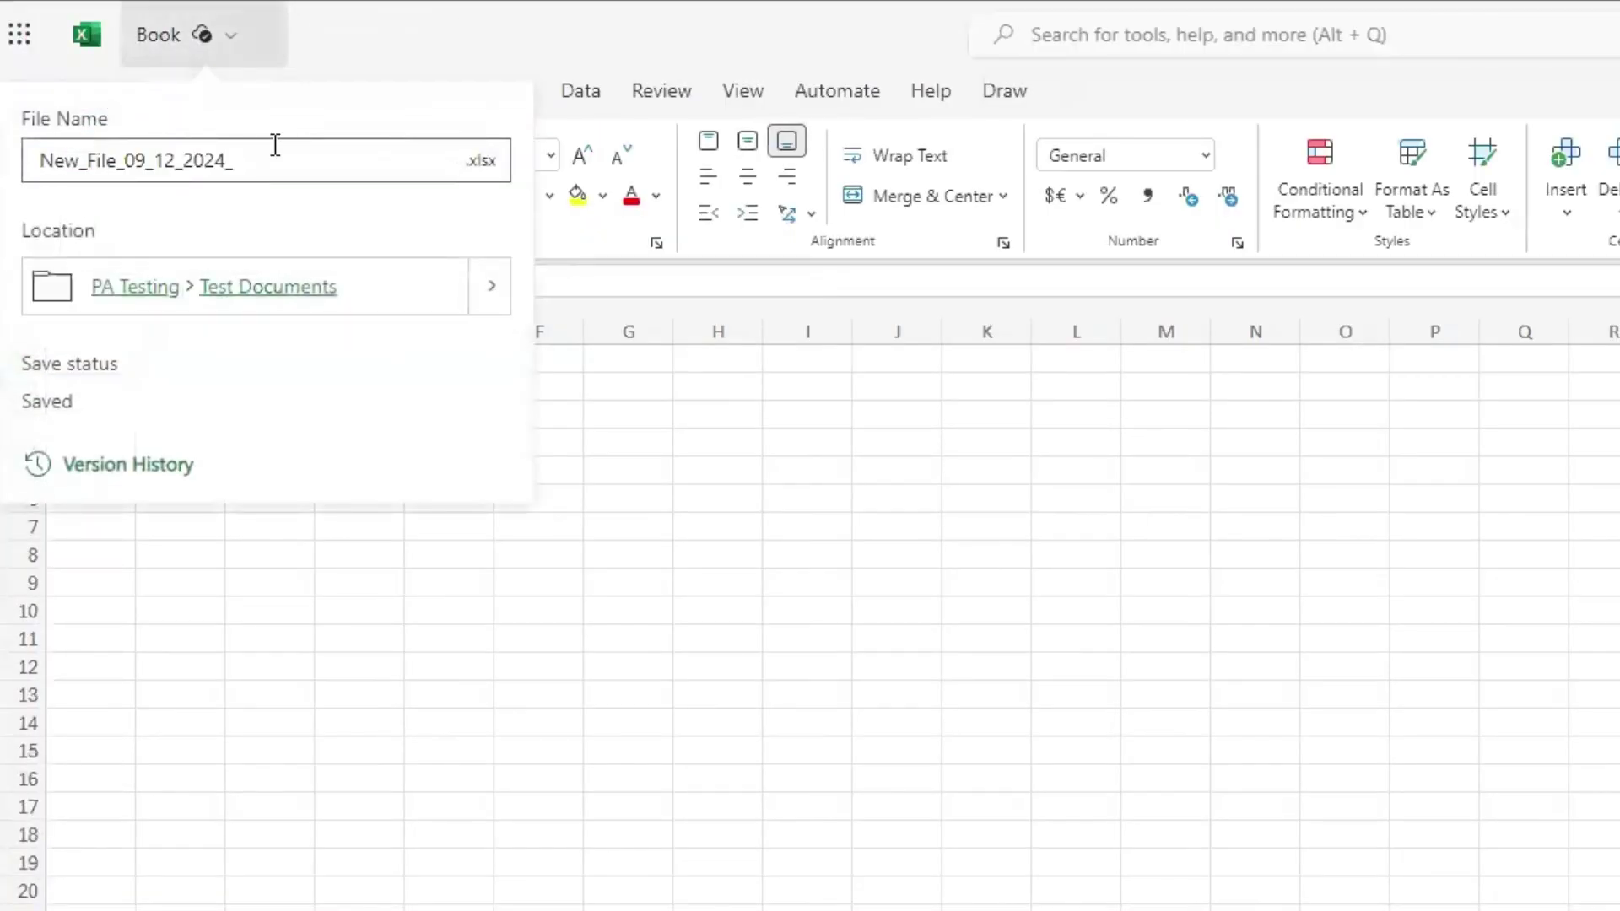
key("Return")
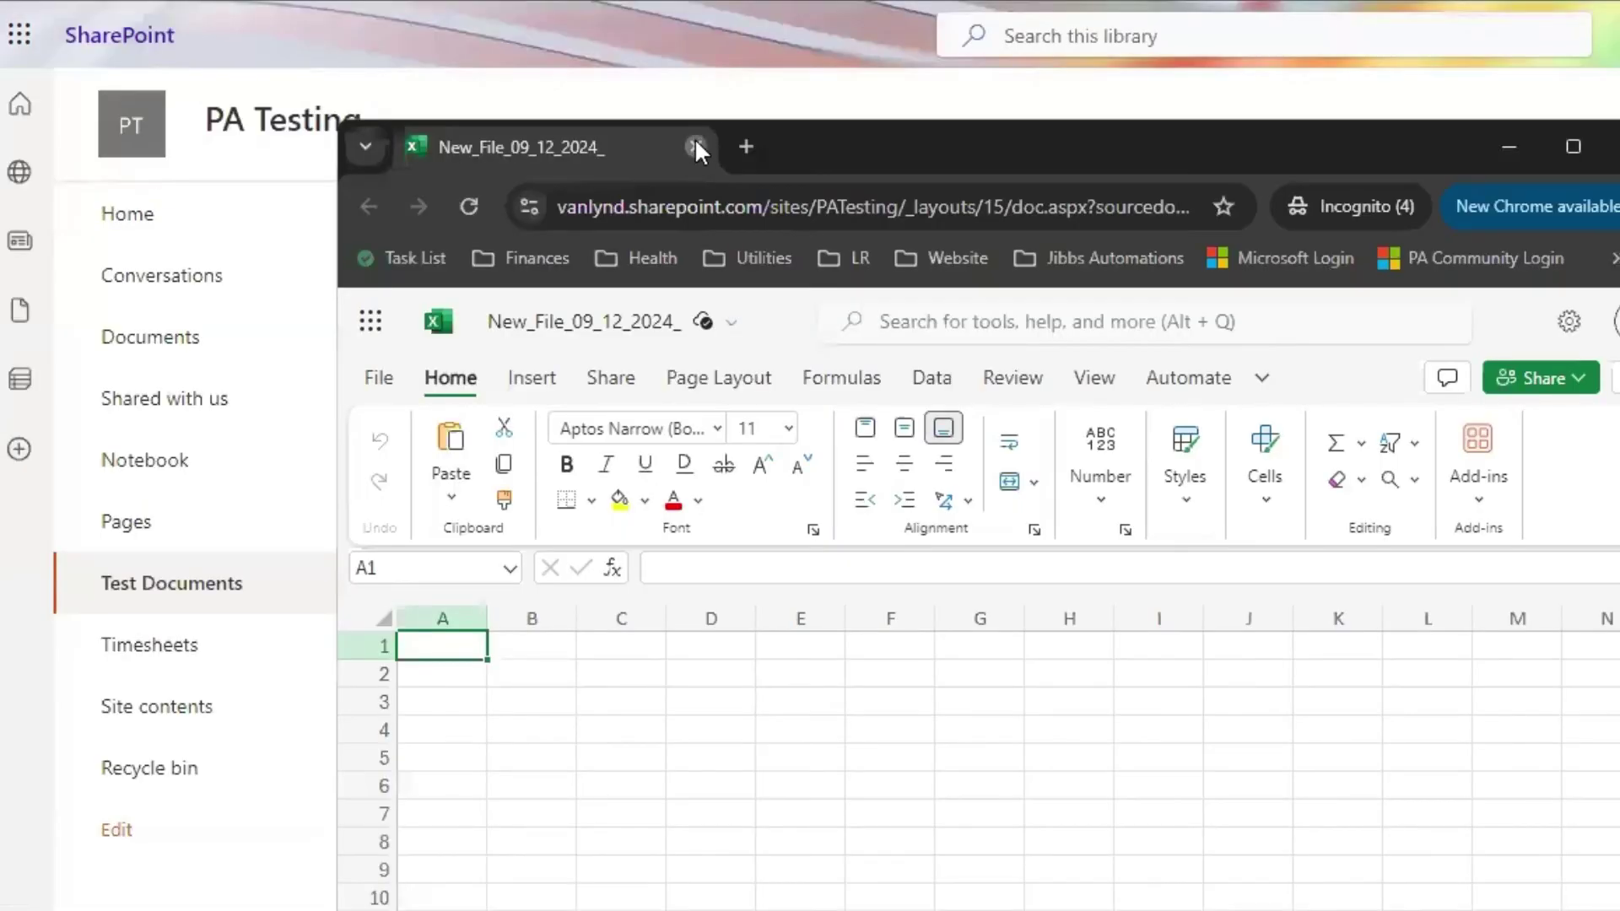
left_click(695, 147)
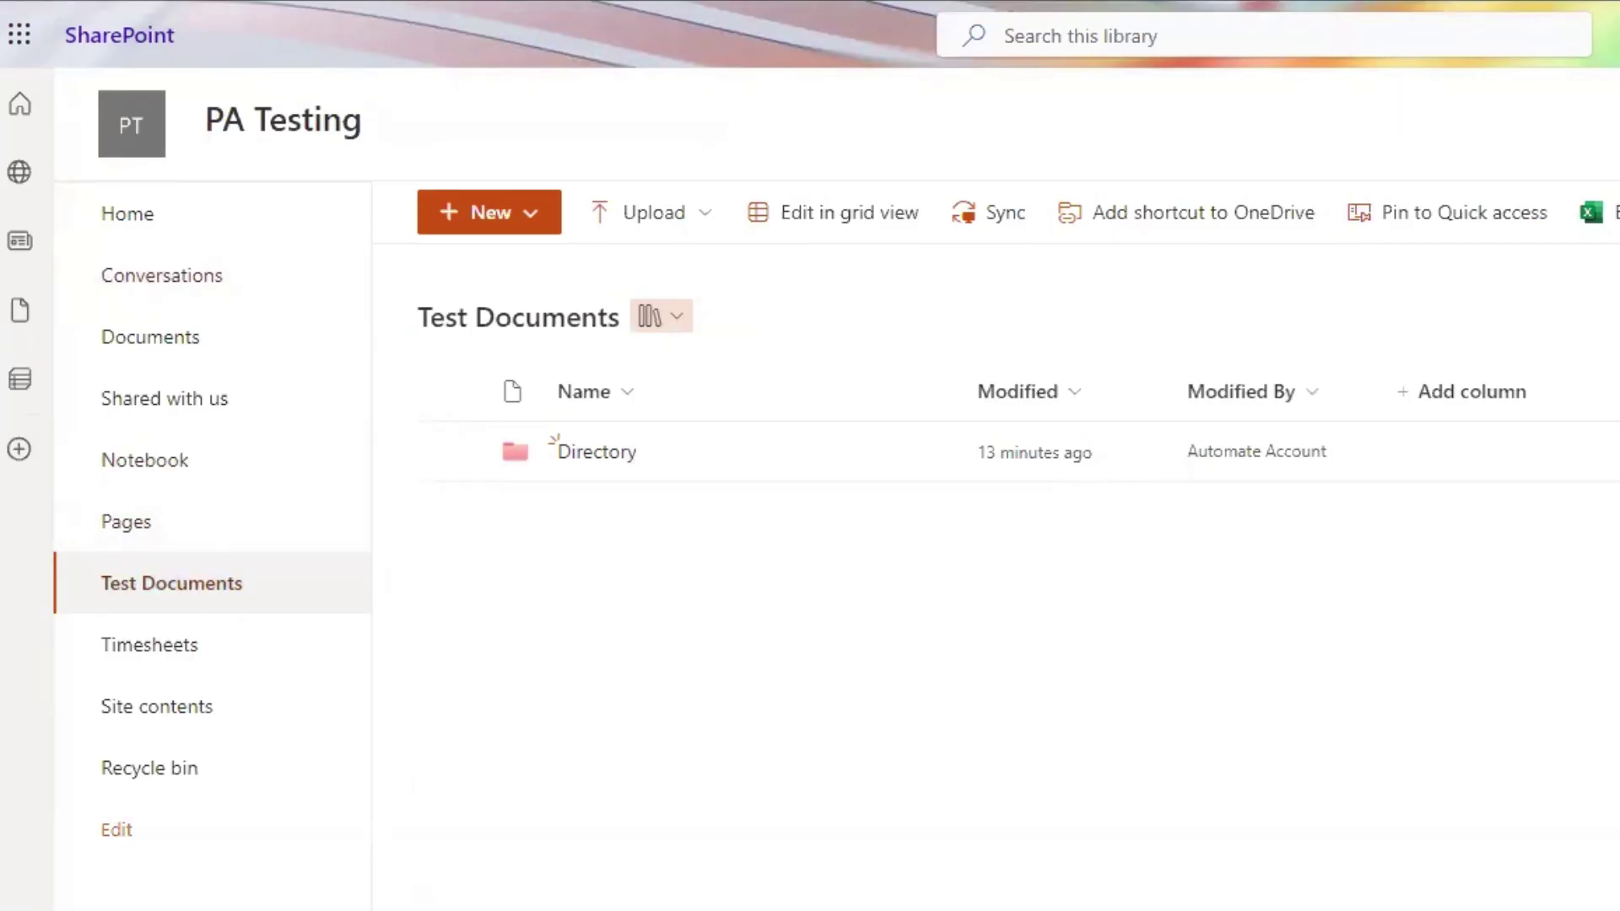
- Reload the library, then check the flow's details page in Power Automate
key("F5")
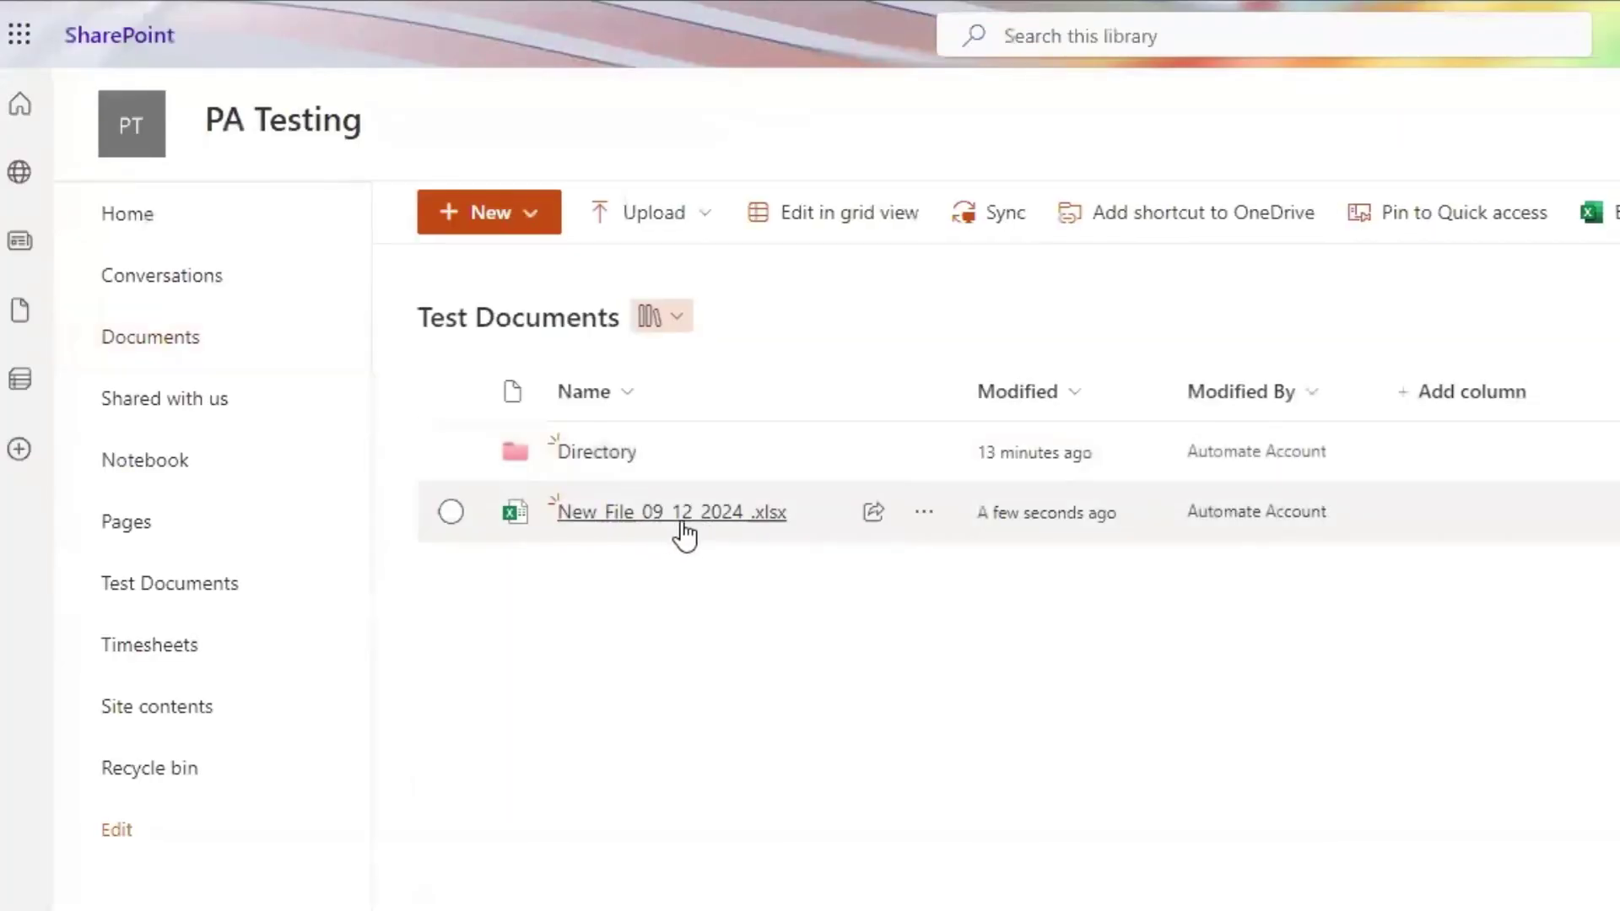
key("alt+Tab")
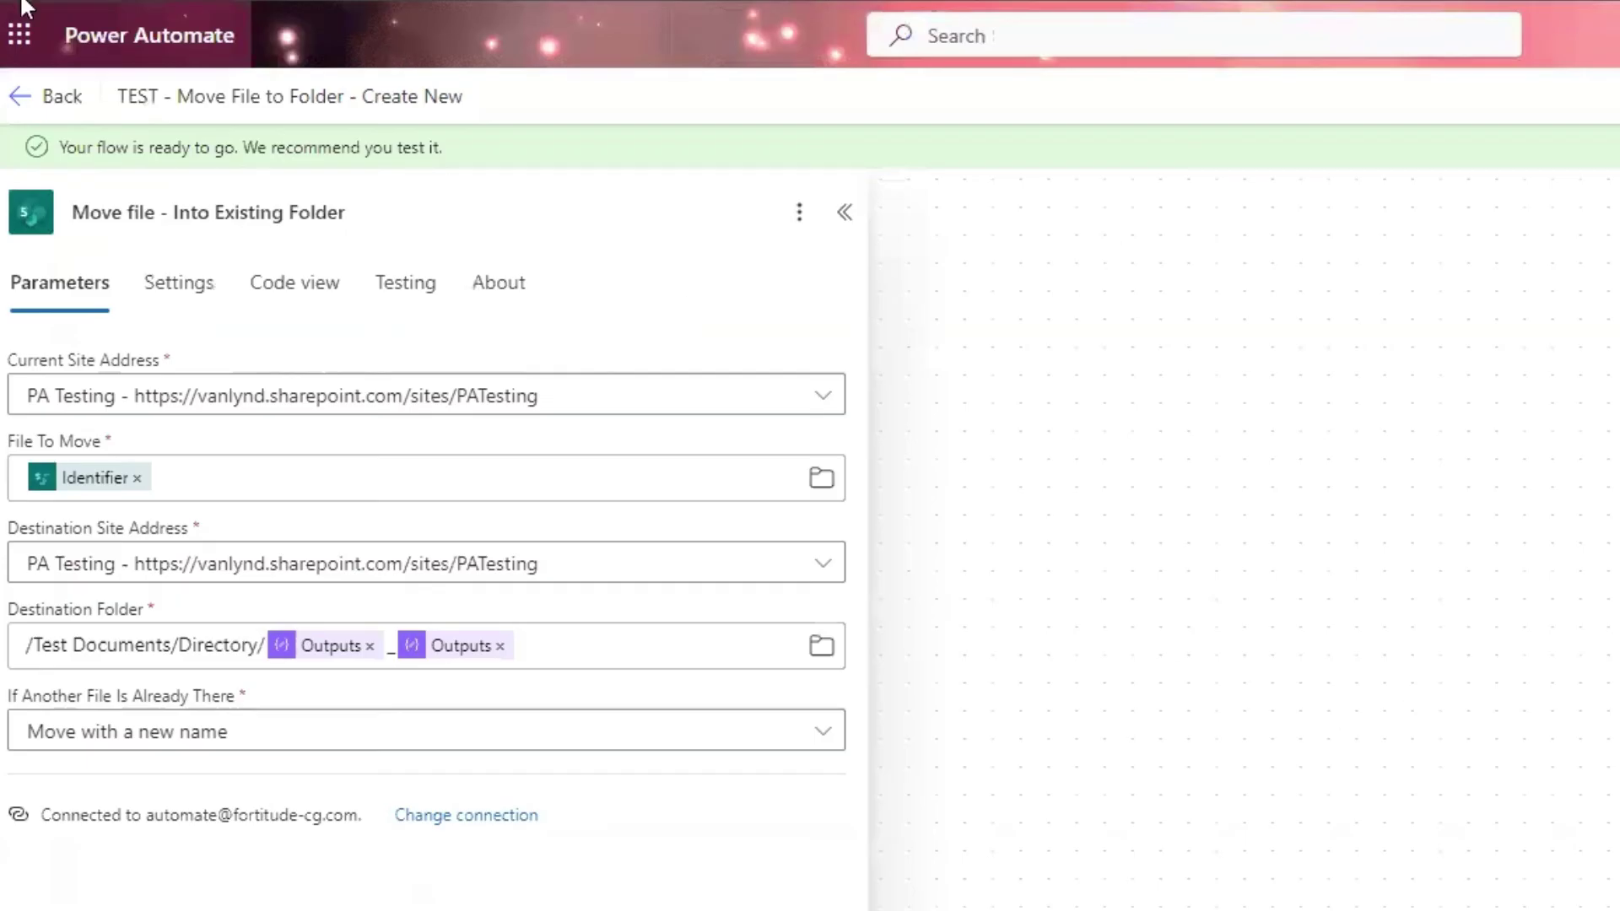
left_click(19, 96)
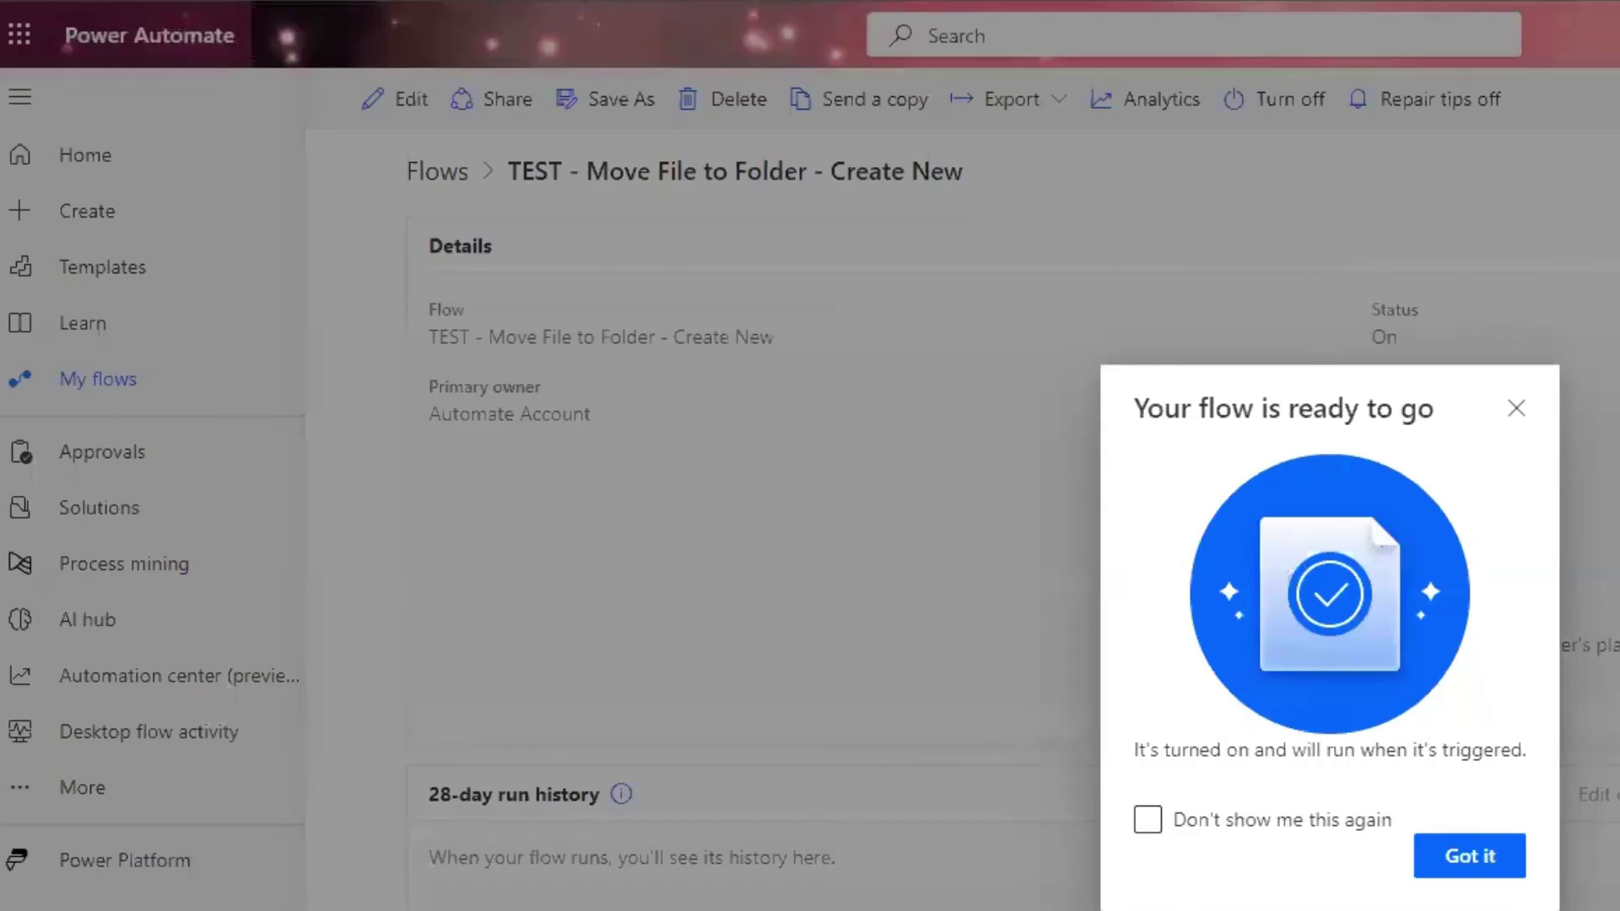
left_click(1484, 869)
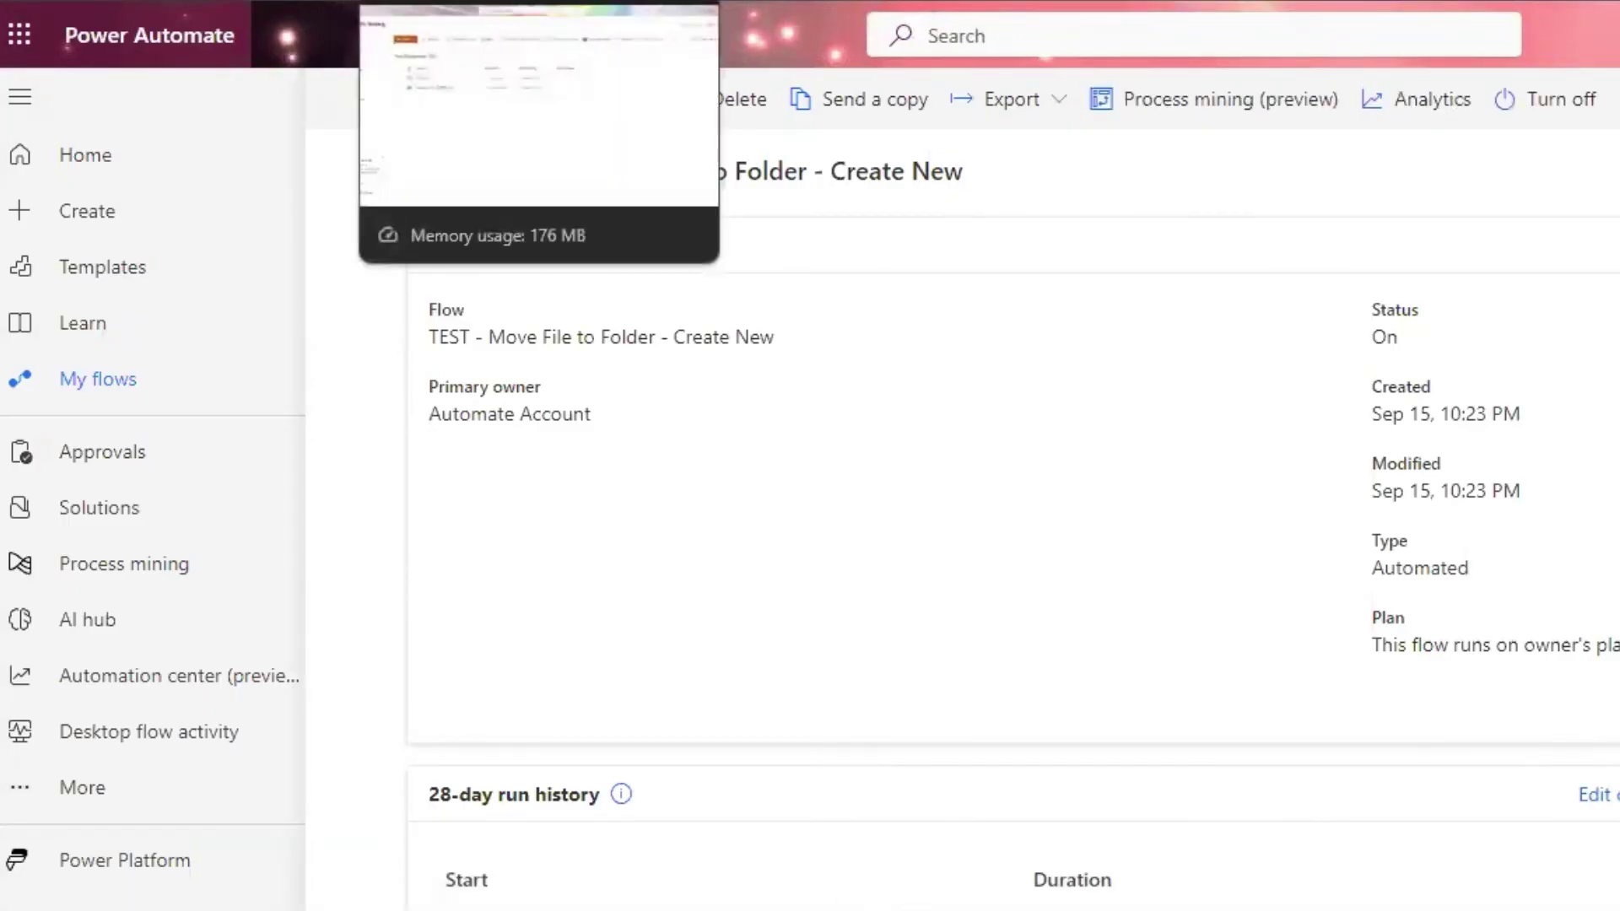
- Reload SharePoint and open Directory/09_2024 to confirm the workbook was moved there
key("ctrl+Tab")
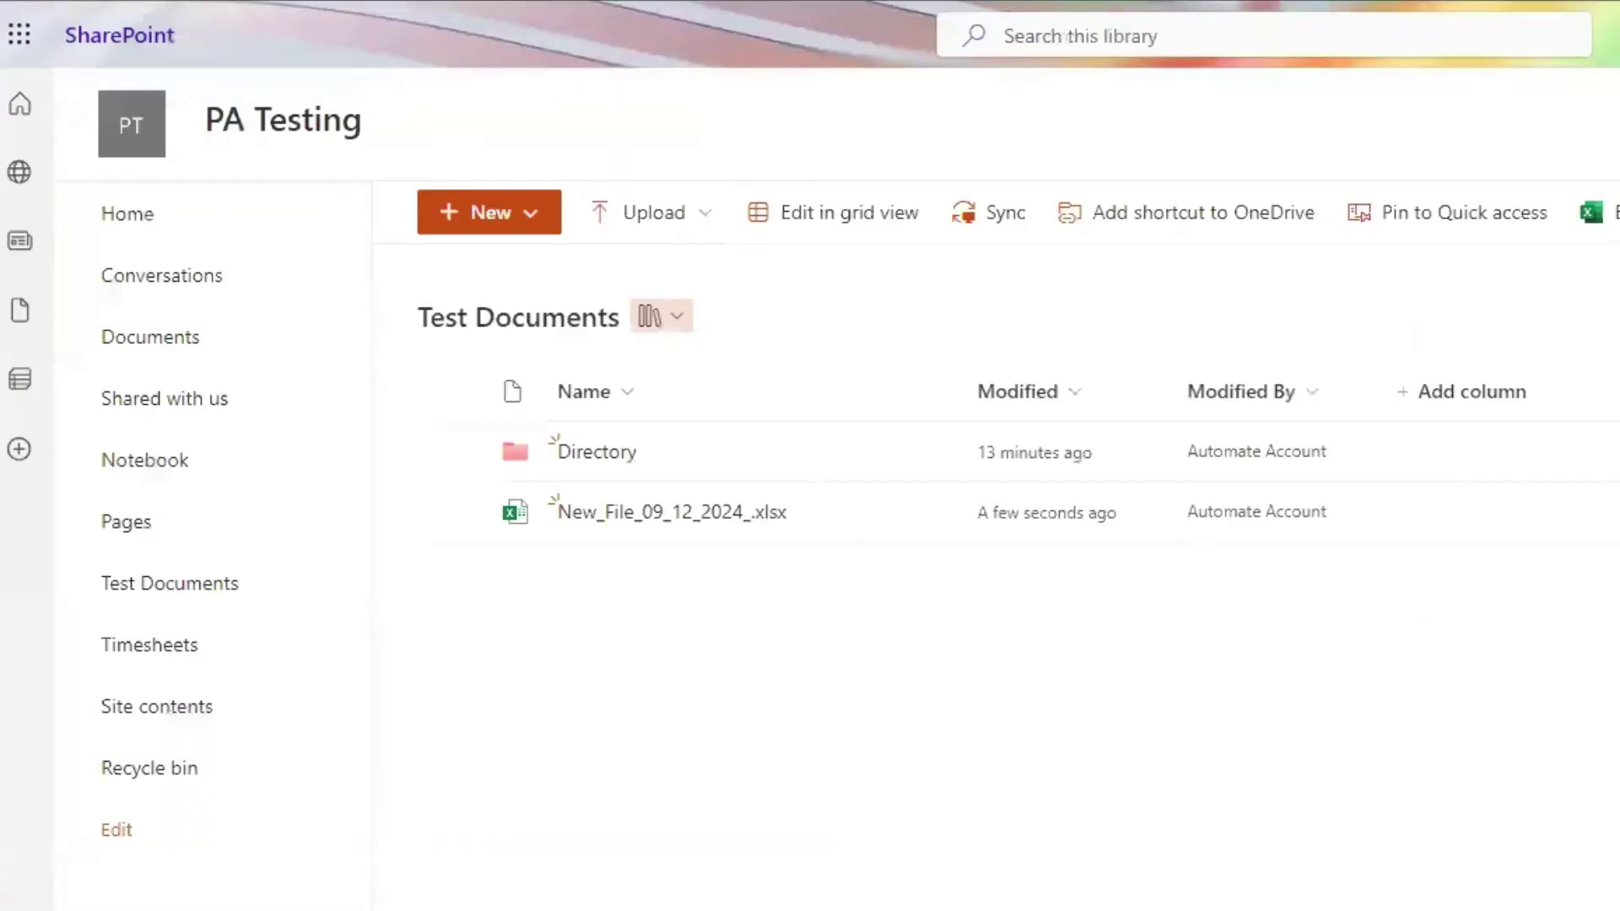
key("F5")
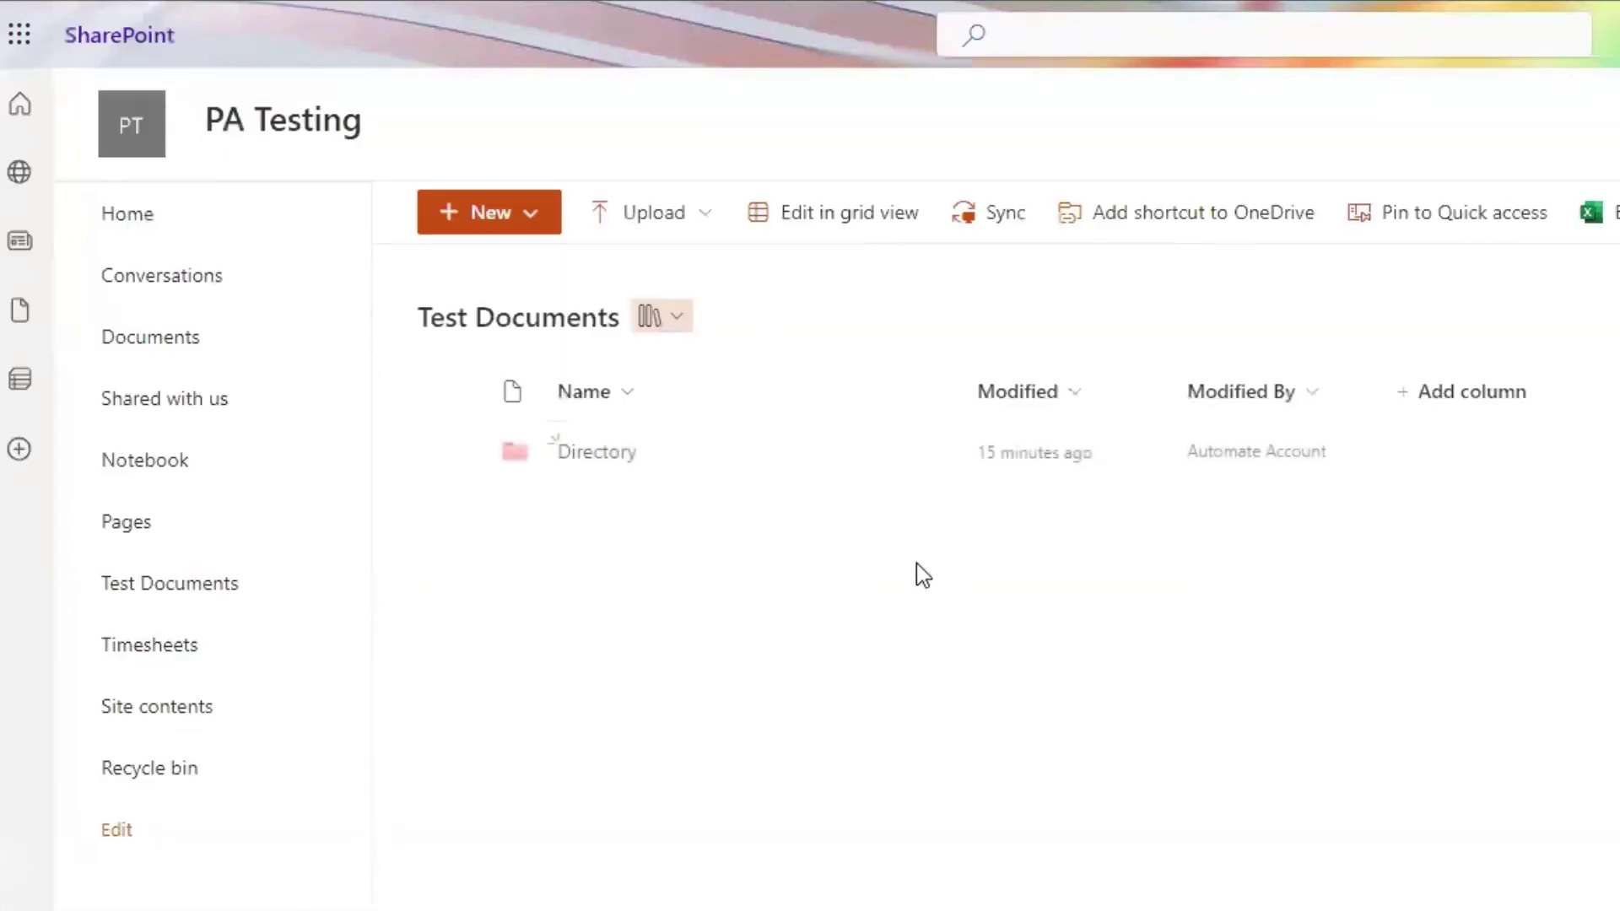
left_click(596, 456)
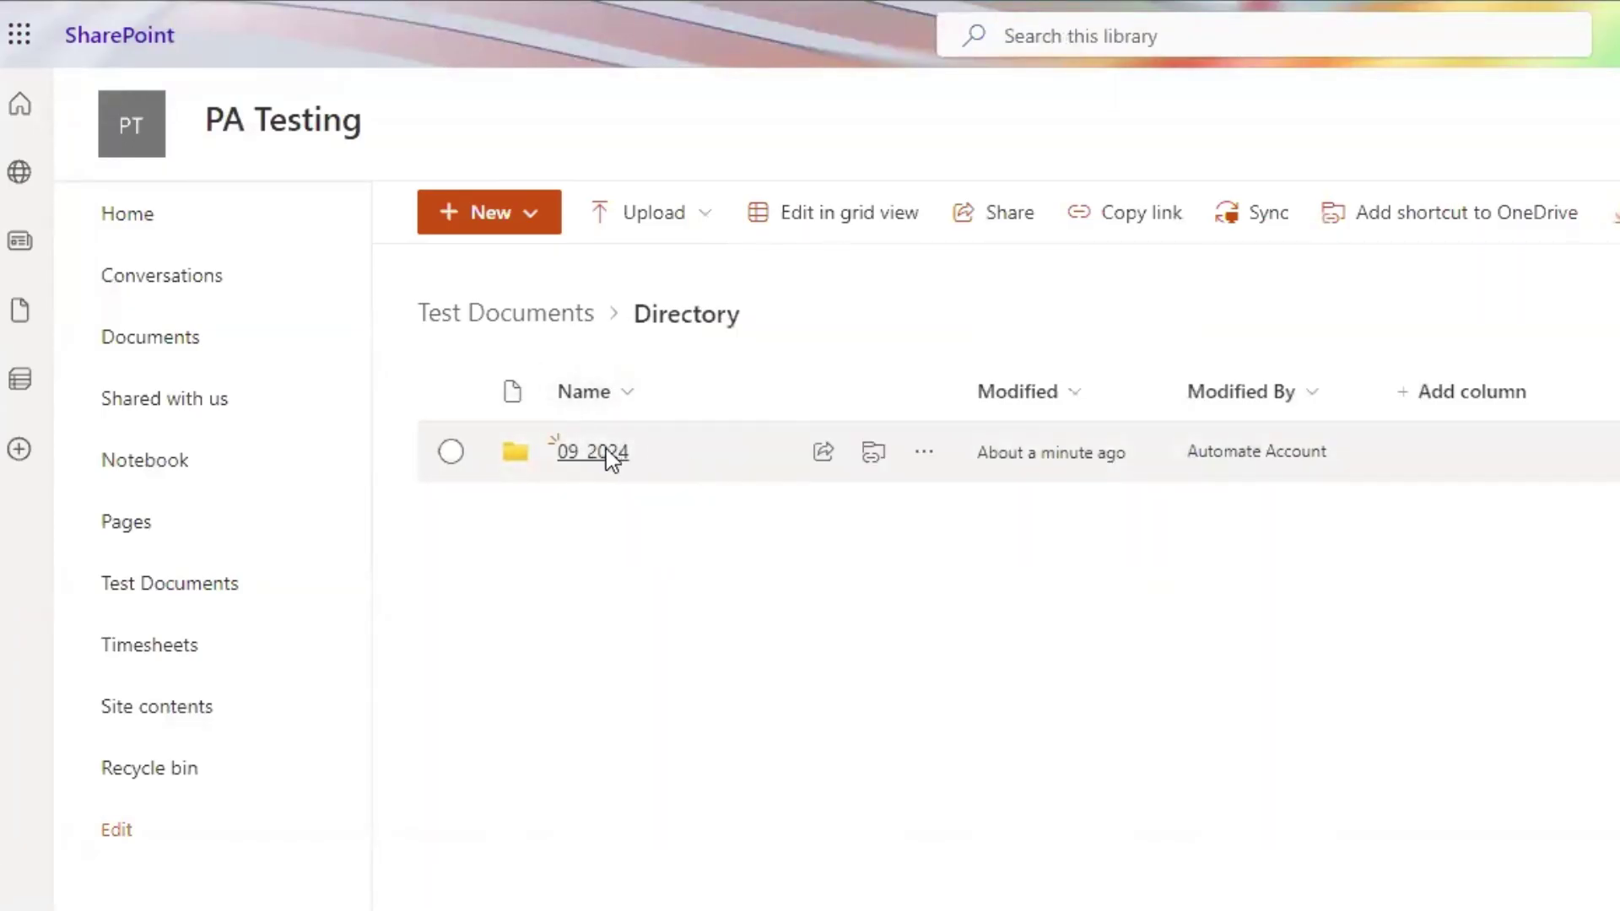
left_click(607, 457)
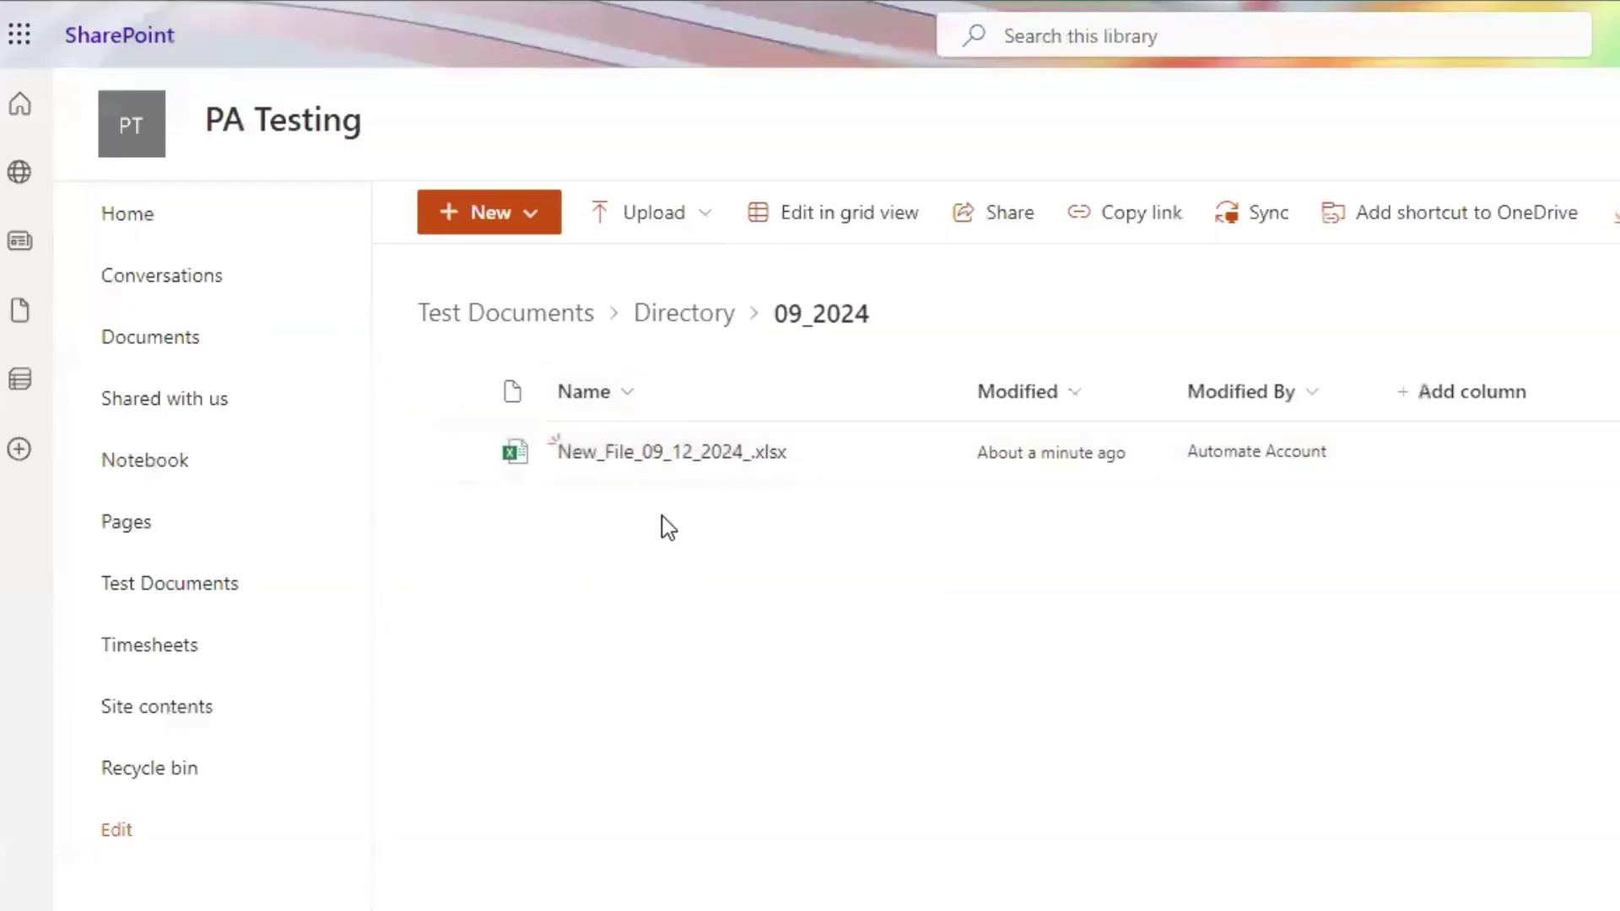